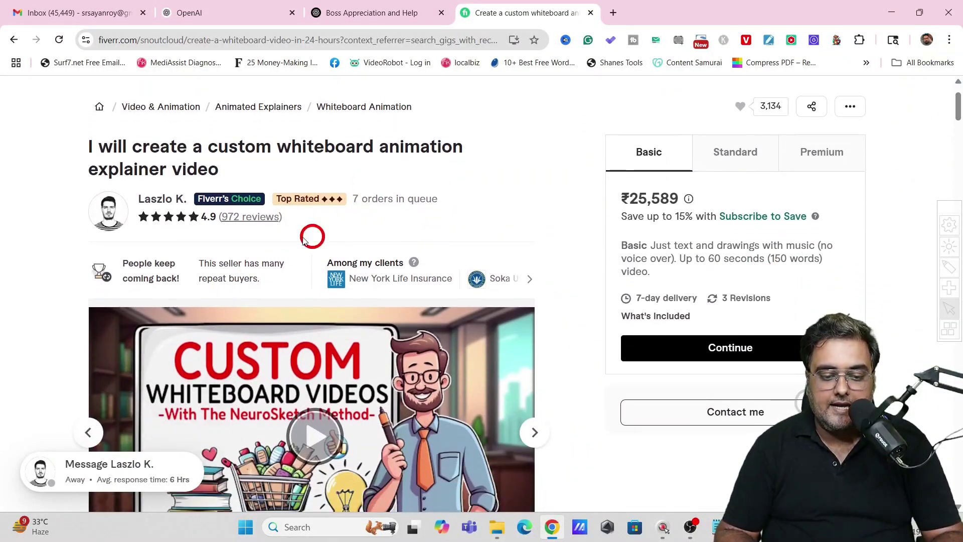
# Draw an annotation arrow pointing at the gig's review count and close the drawing overlay
pyautogui.click(949, 250)
pyautogui.moveTo(335, 235); pyautogui.dragTo(265, 229)
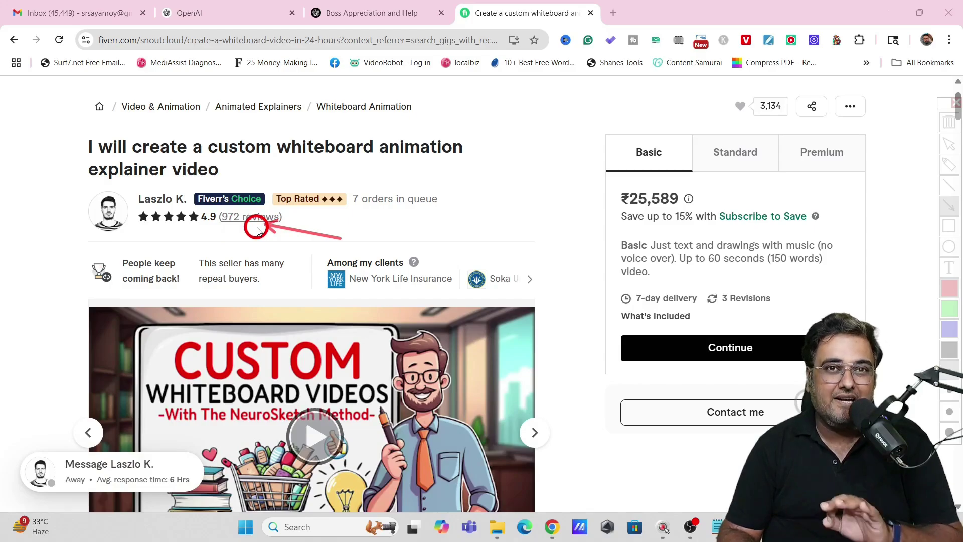
pyautogui.click(956, 104)
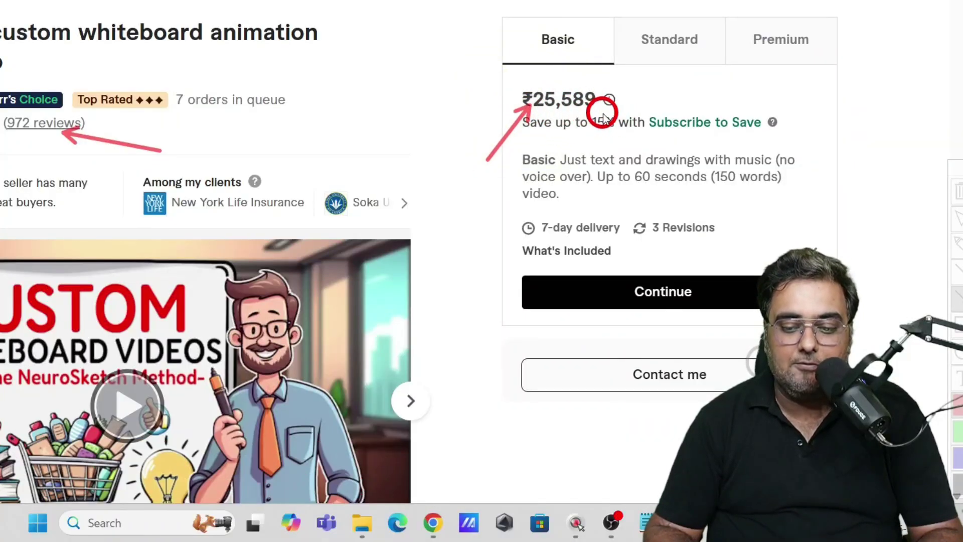
# Compare the gig's Standard and Premium packages and return to the Basic package
pyautogui.click(641, 46)
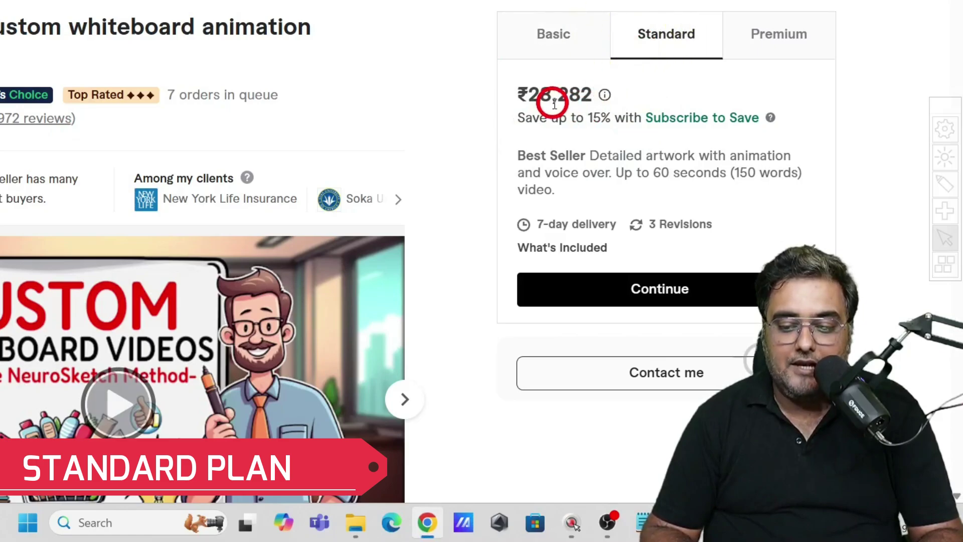
pyautogui.click(741, 49)
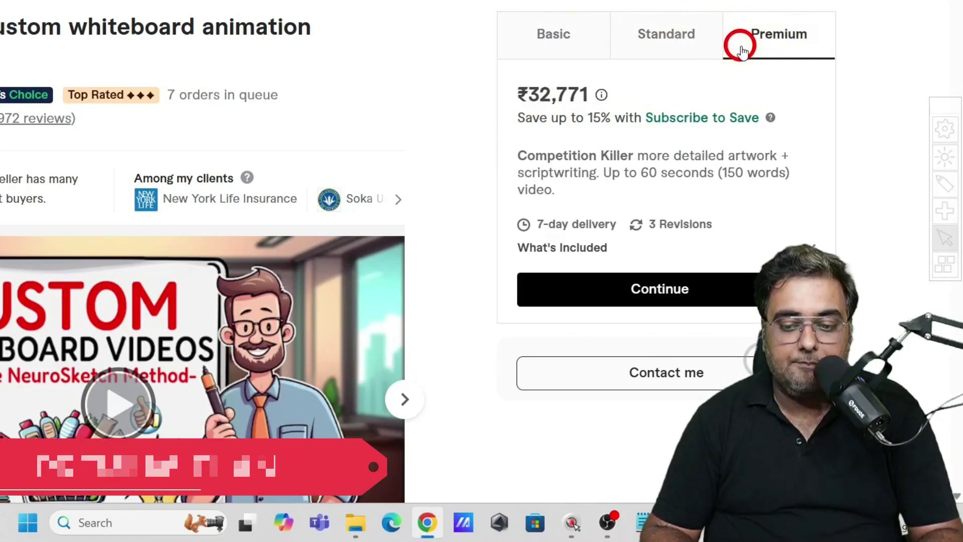
pyautogui.click(555, 45)
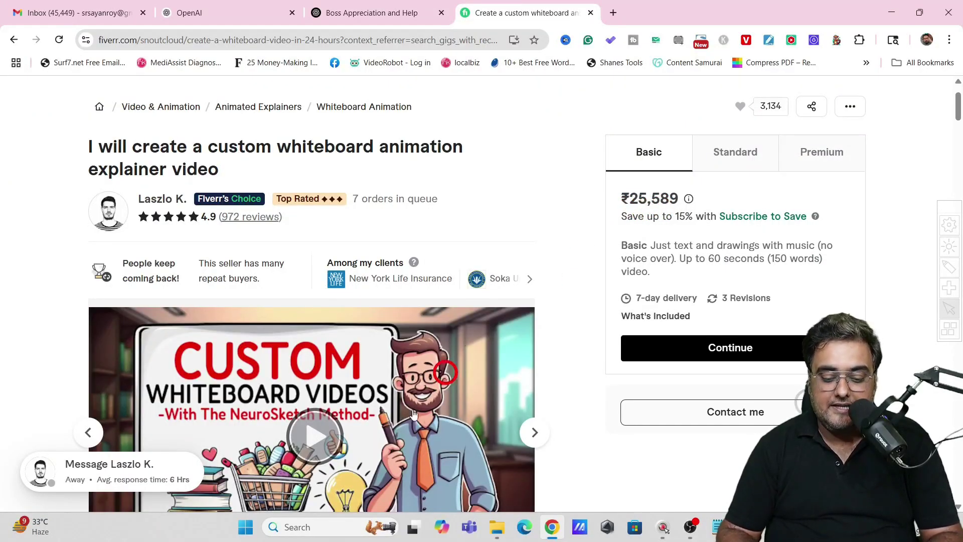
# Switch to Calculator, multiply 25589 by 10000, divide the product by 83, and close the calculator
pyautogui.click(286, 525)
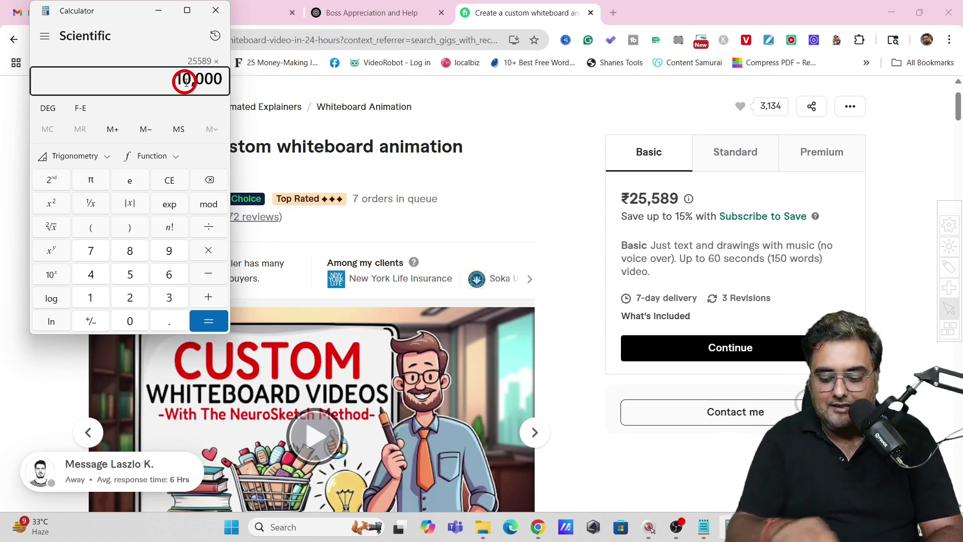
pyautogui.press('Return')
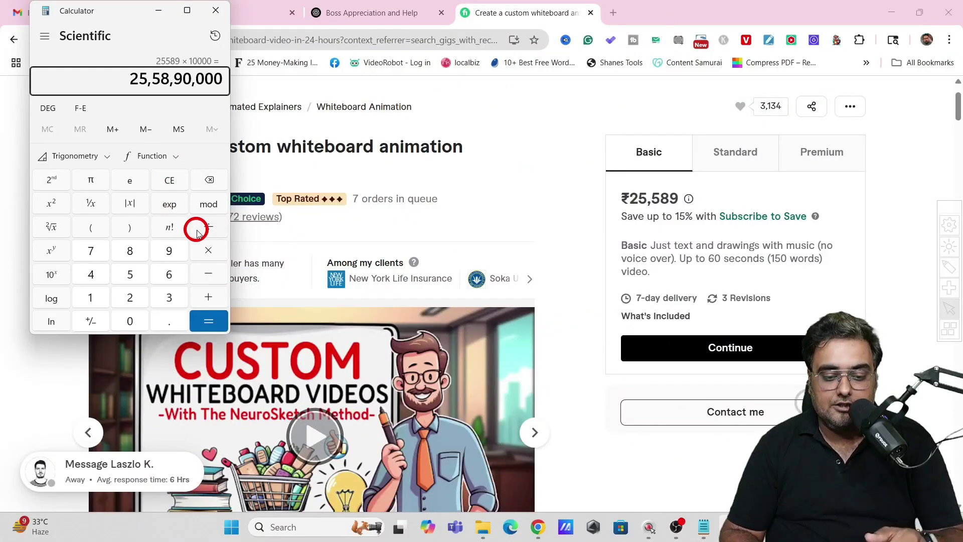
pyautogui.click(197, 231)
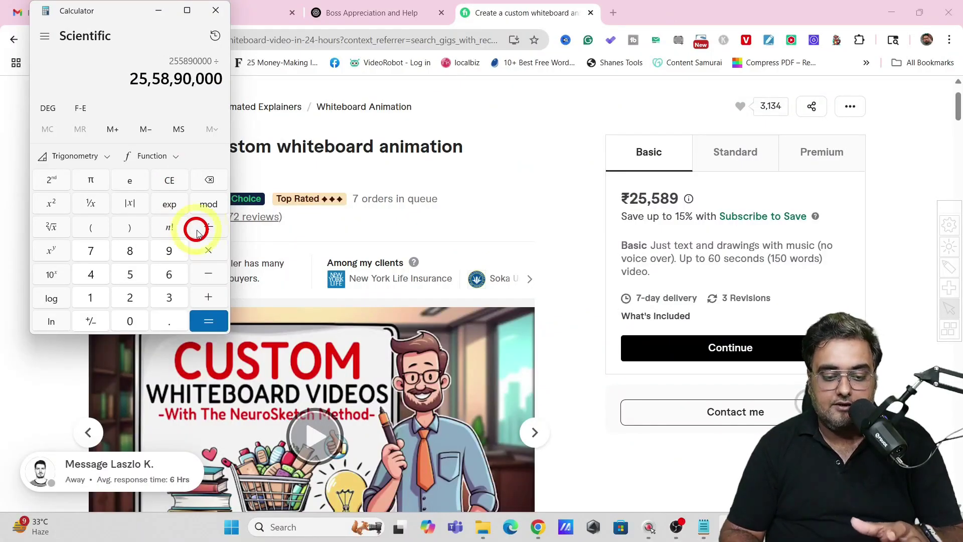
pyautogui.click(129, 256)
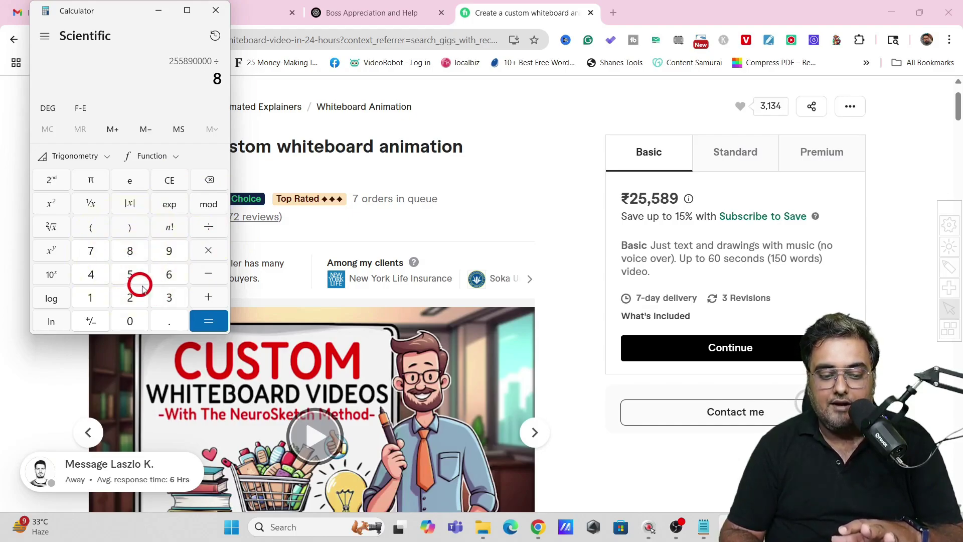
pyautogui.click(165, 297)
pyautogui.click(194, 320)
pyautogui.click(64, 92)
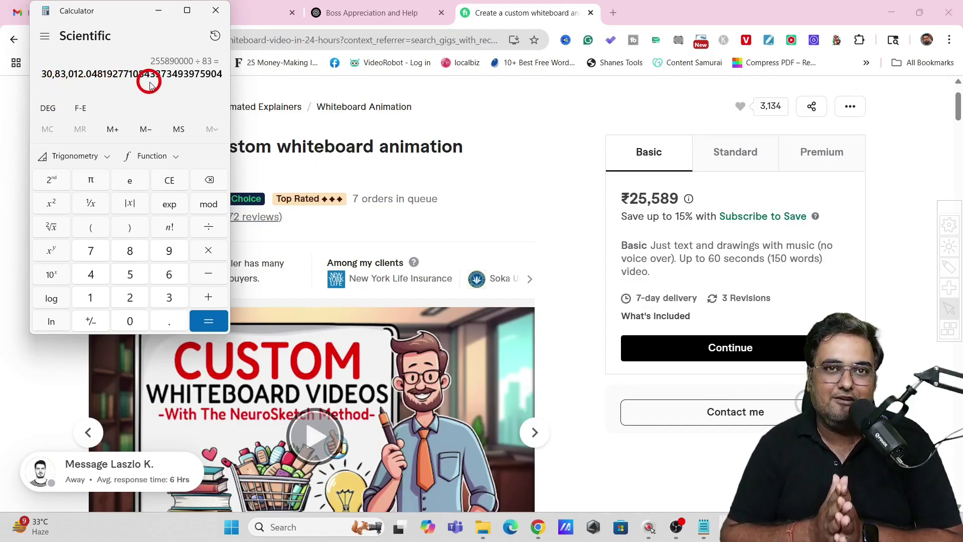
pyautogui.click(213, 11)
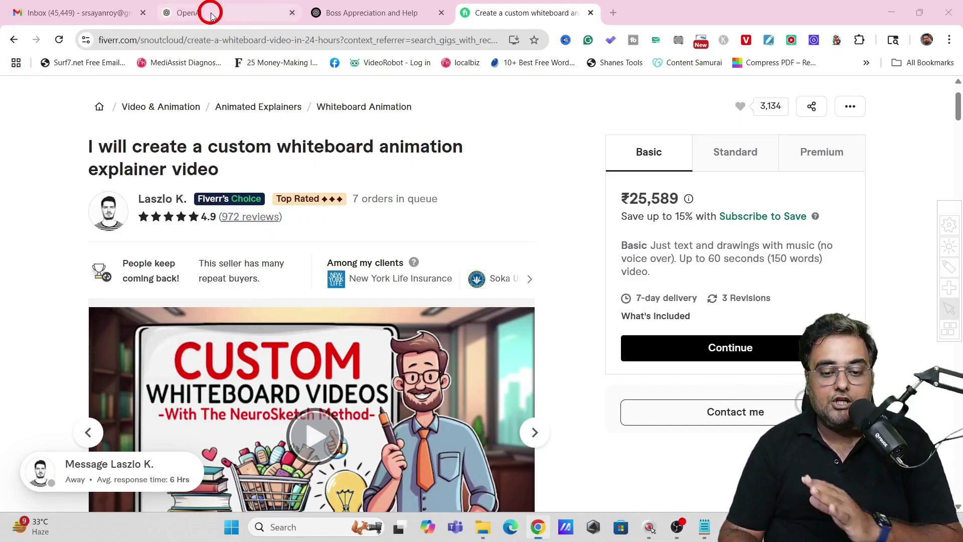
# Play the first seconds of the gig's whiteboard sample video and pause it
pyautogui.moveTo(958, 115); pyautogui.dragTo(958, 132)
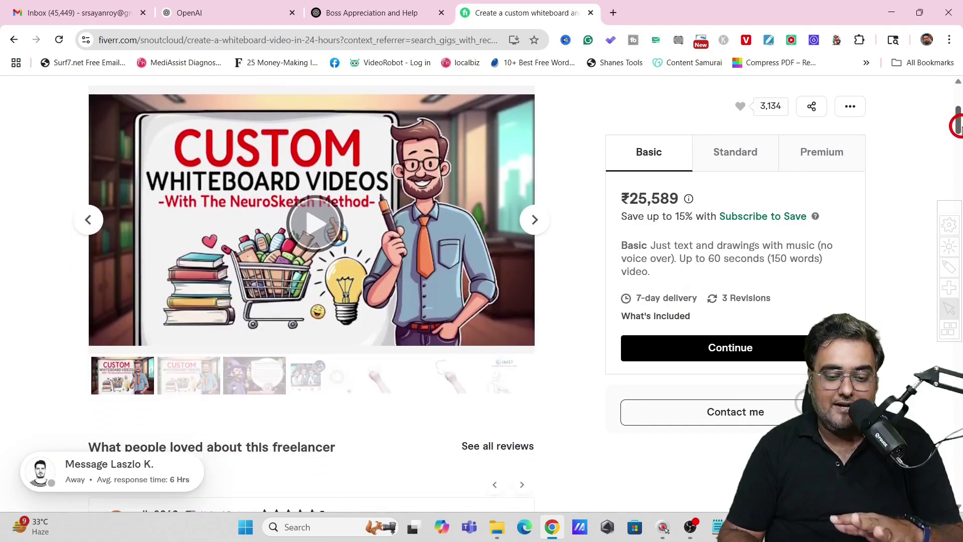
pyautogui.click(358, 213)
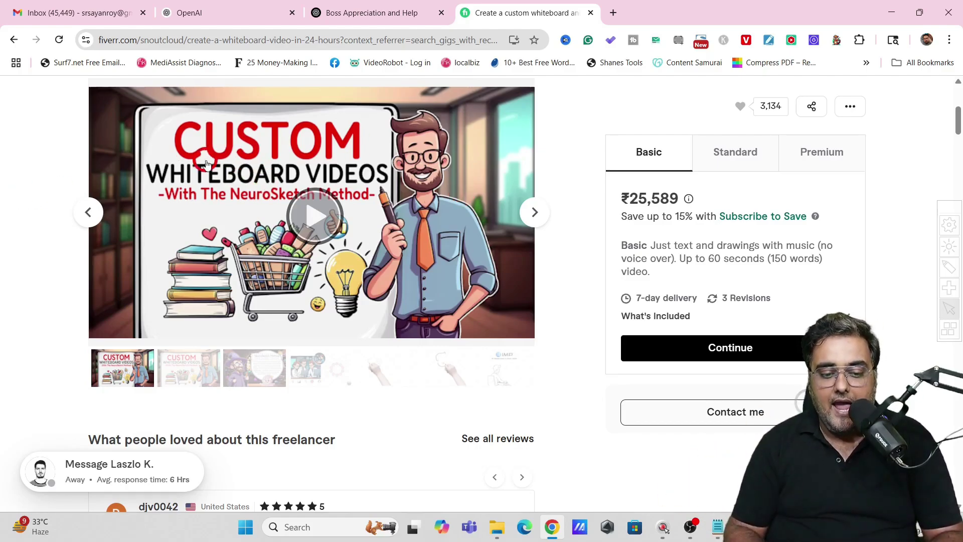
pyautogui.click(308, 212)
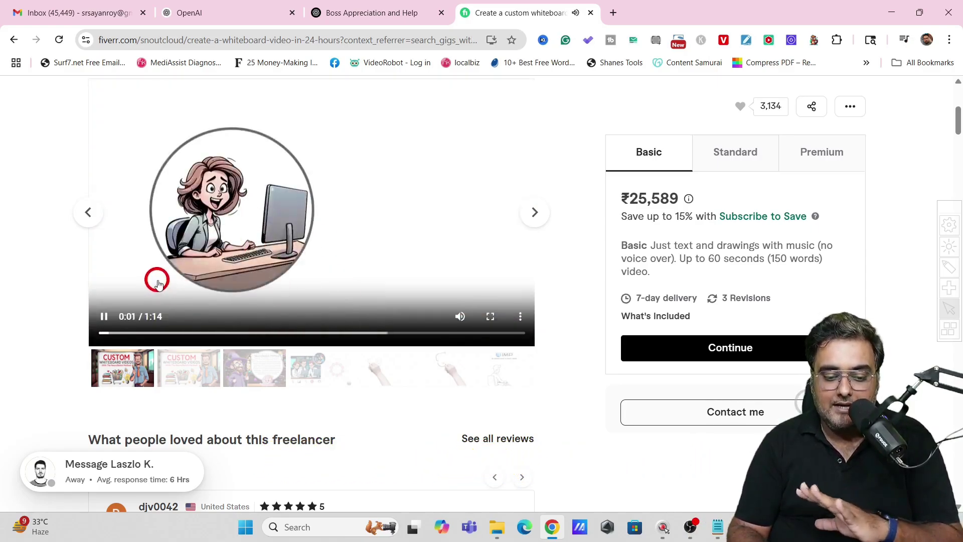
pyautogui.click(105, 316)
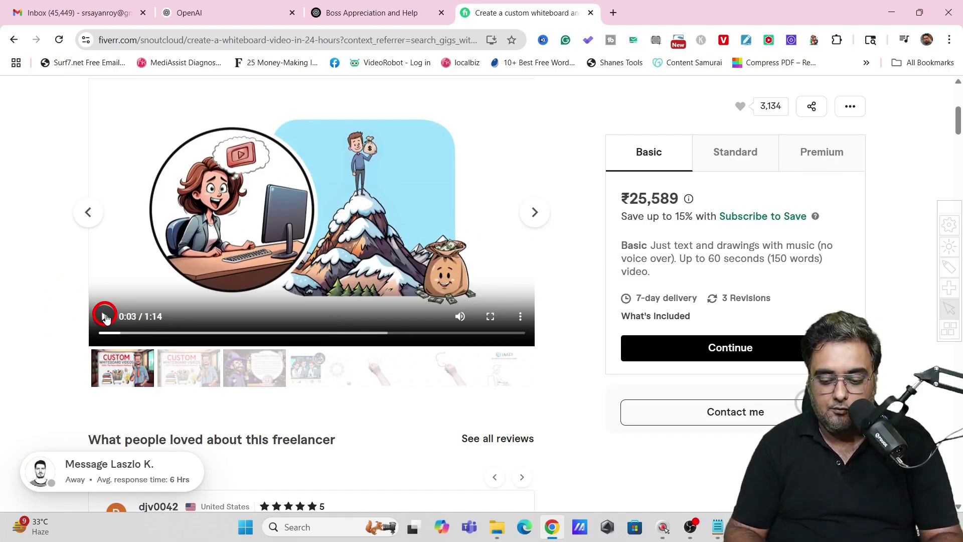
# Switch to File Explorer, play the Custom Whiteboard Animation - Video Example file, and close the player
pyautogui.hotkey('alt', 'Tab')
pyautogui.click(396, 160)
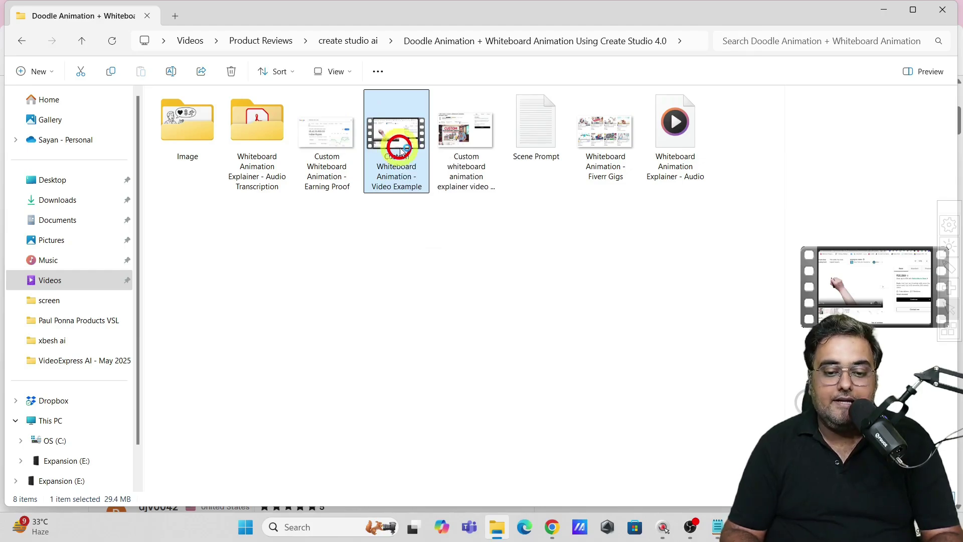
pyautogui.doubleClick(398, 149)
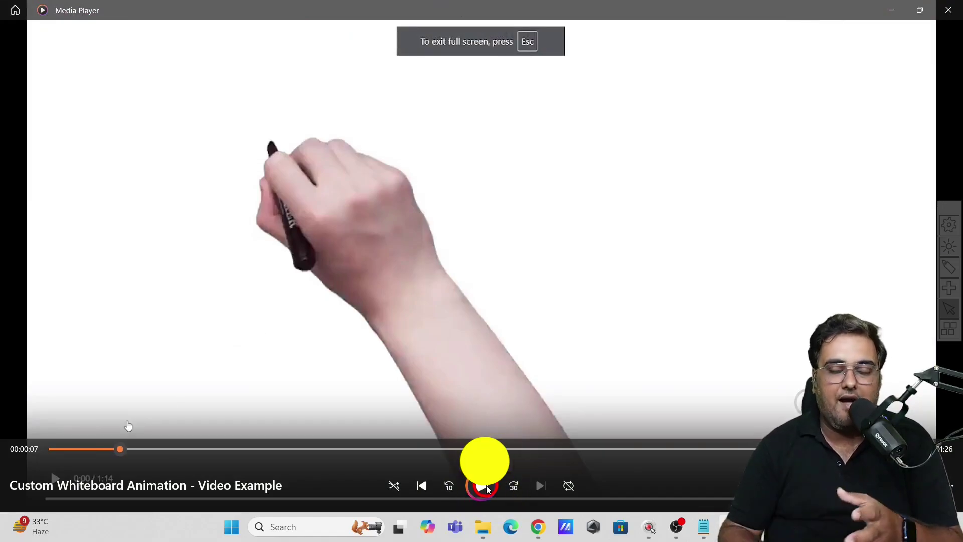
pyautogui.click(947, 10)
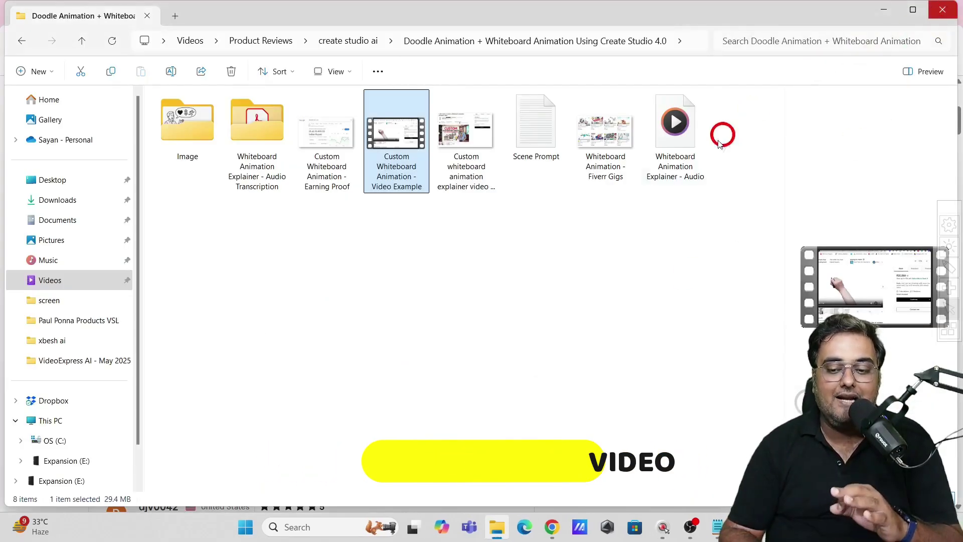
# Play a few seconds of the Whiteboard Animation Explainer - Audio file, then close the player and put the file window away
pyautogui.doubleClick(667, 170)
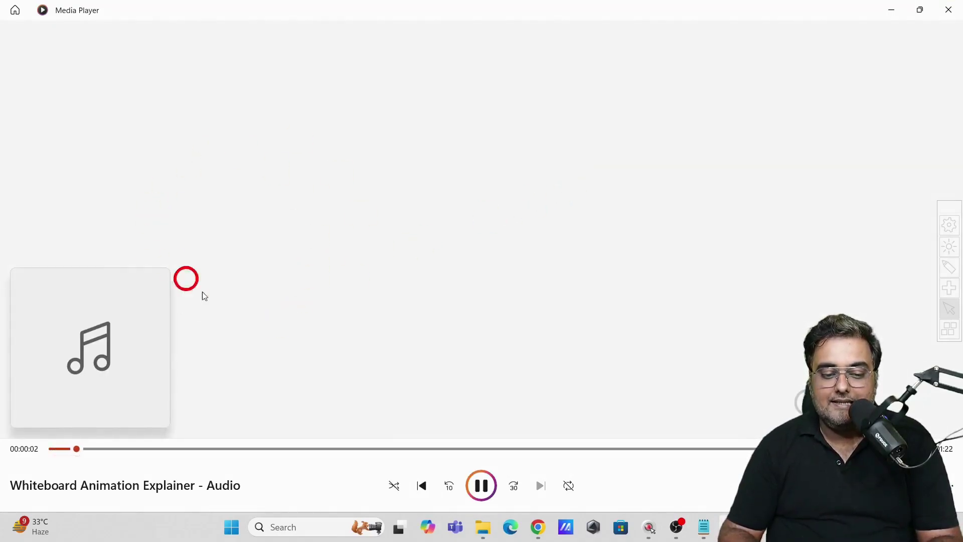
pyautogui.click(482, 487)
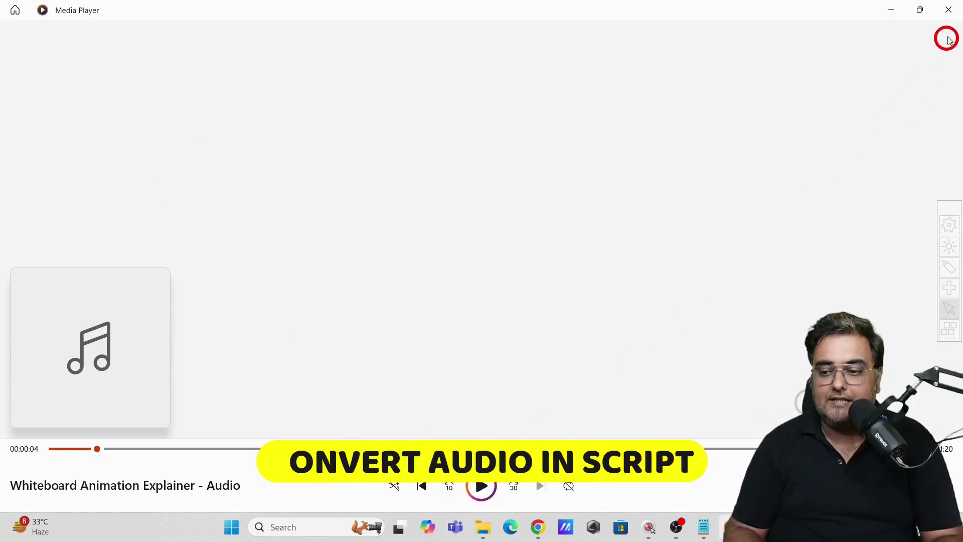
pyautogui.click(947, 10)
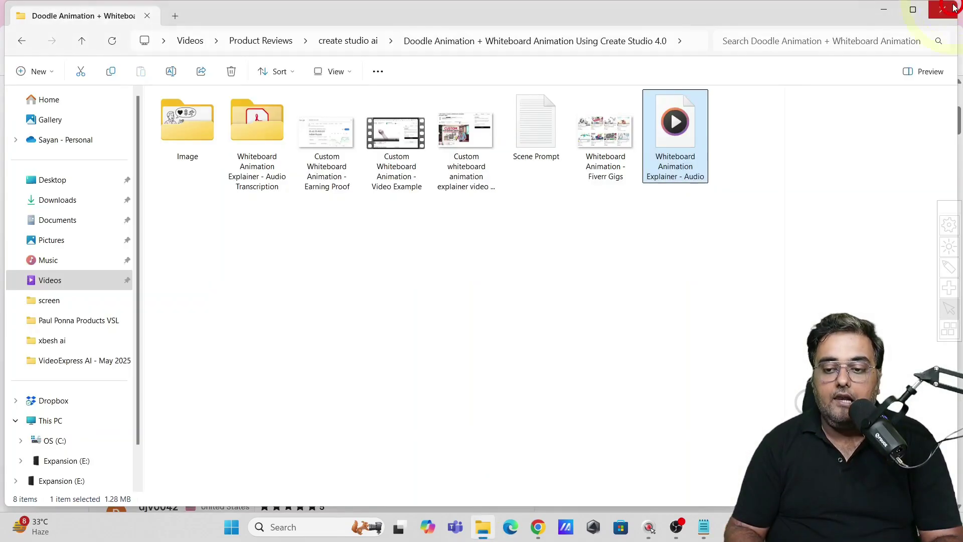
pyautogui.click(884, 9)
# Open the TurboScribe dashboard in a new browser tab and sign in with Google
pyautogui.click(610, 13)
pyautogui.write('turbosr')
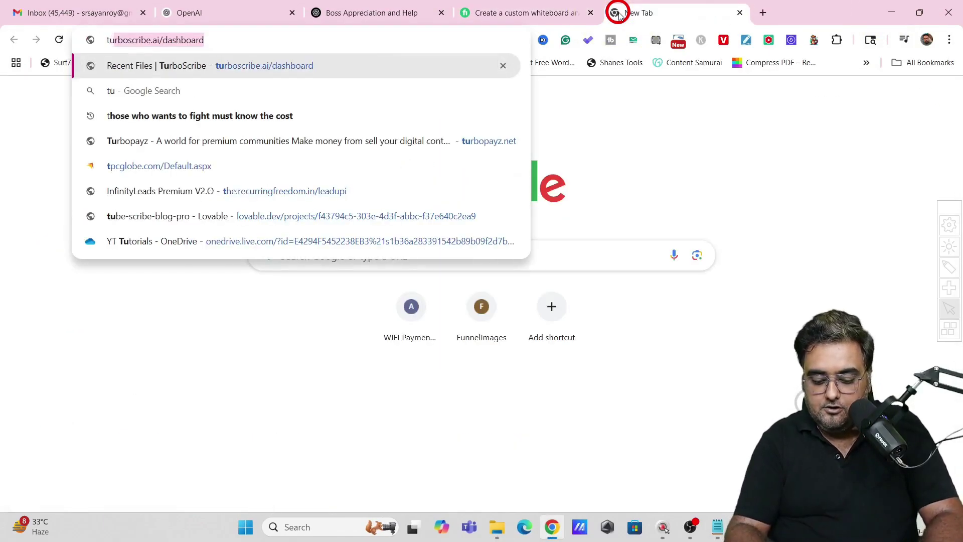
pyautogui.press('Down')
pyautogui.press('Down')
pyautogui.press('Down')
pyautogui.press('Down')
pyautogui.press('Down')
pyautogui.press('Down')
pyautogui.press('Return')
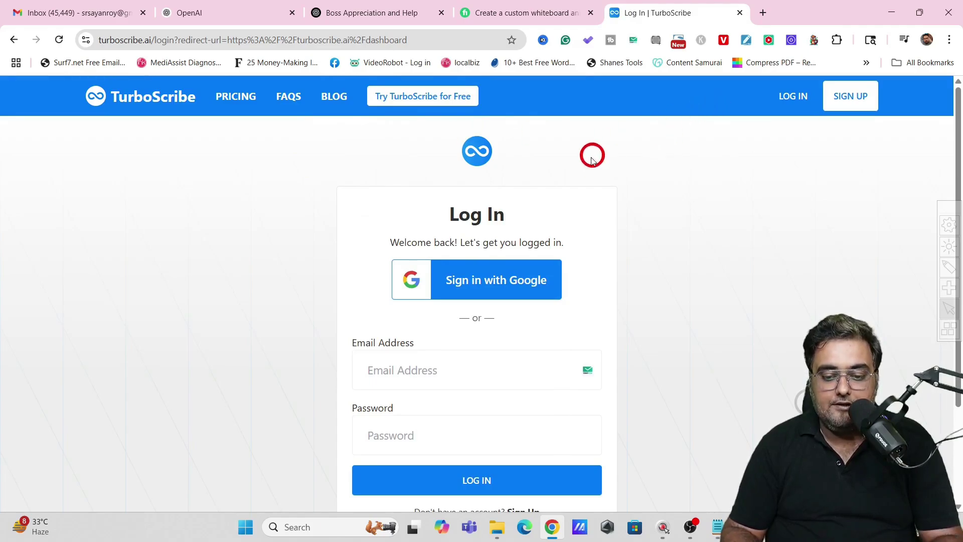
pyautogui.click(494, 294)
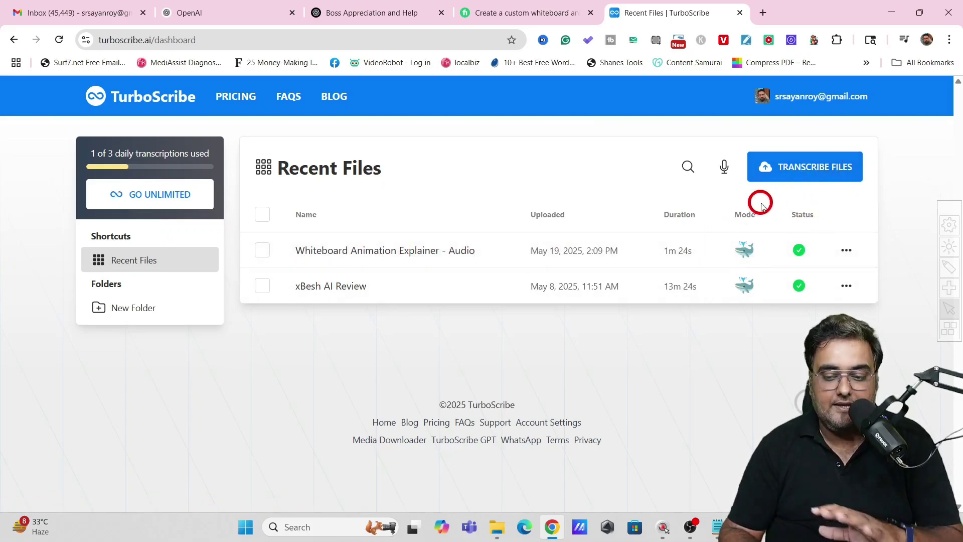
# Upload Whiteboard Animation Explainer - Audio.mp3 and transcribe it with English as the audio language and the Whale mode
pyautogui.click(796, 169)
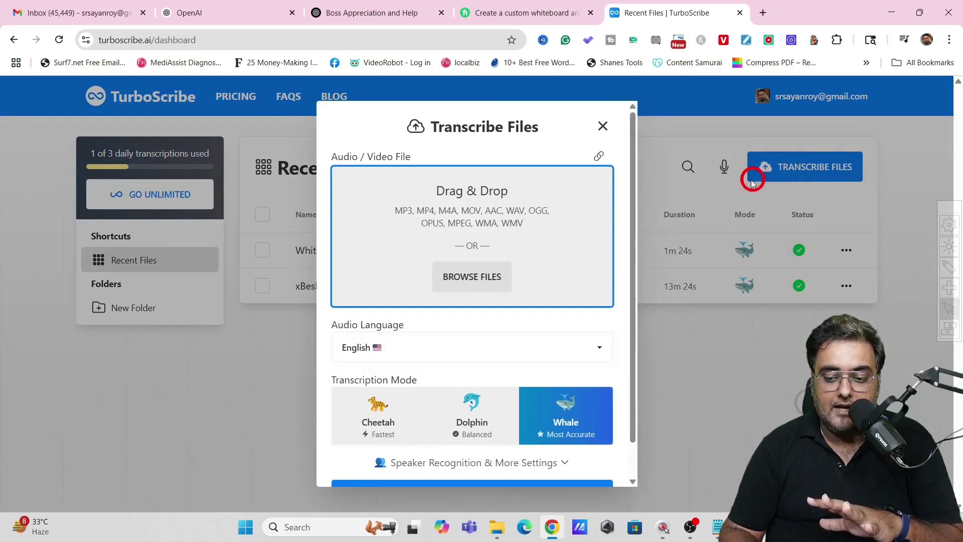
pyautogui.click(472, 279)
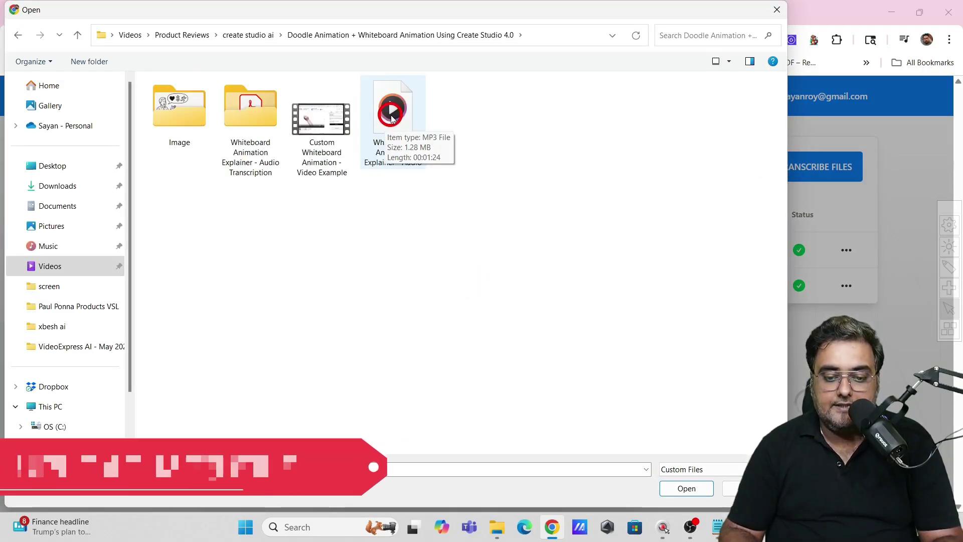
pyautogui.doubleClick(391, 116)
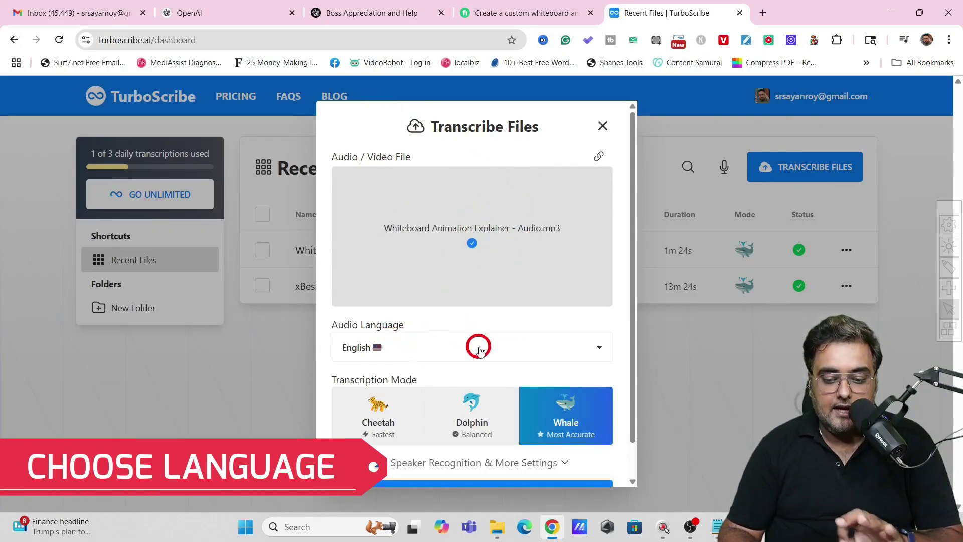
pyautogui.scroll(-2, 634, 271)
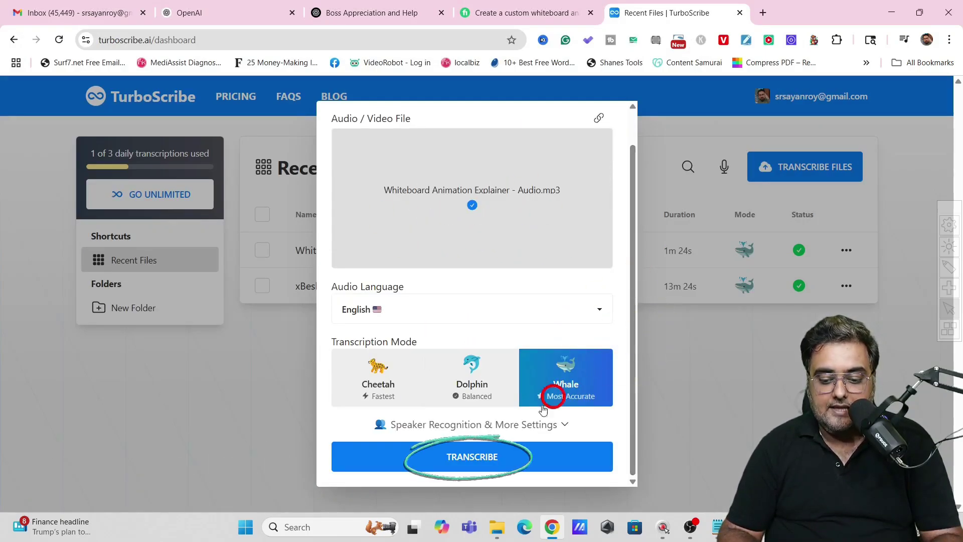
pyautogui.click(462, 458)
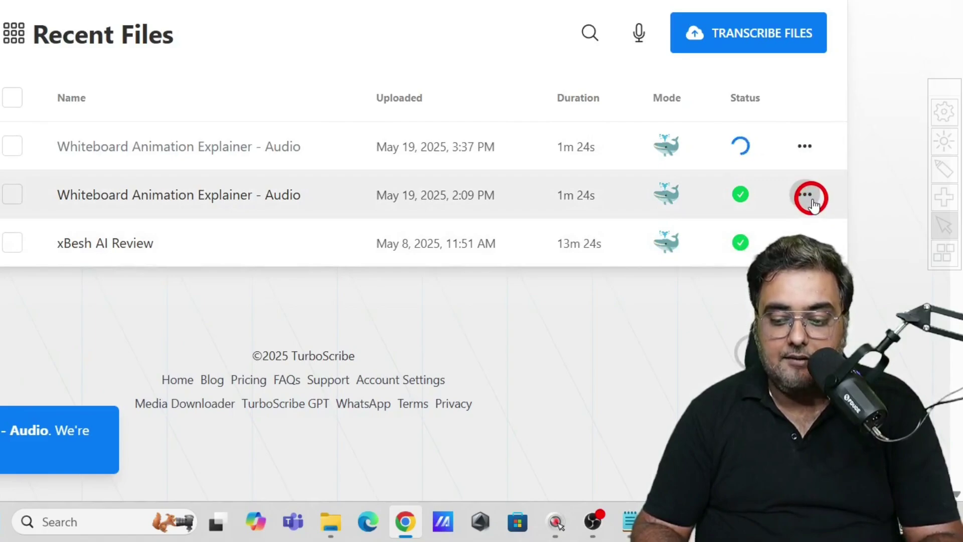
# Export the Whiteboard Animation Explainer - Audio transcript uploaded at 2:09 PM as PDF and TXT and download it
pyautogui.click(809, 197)
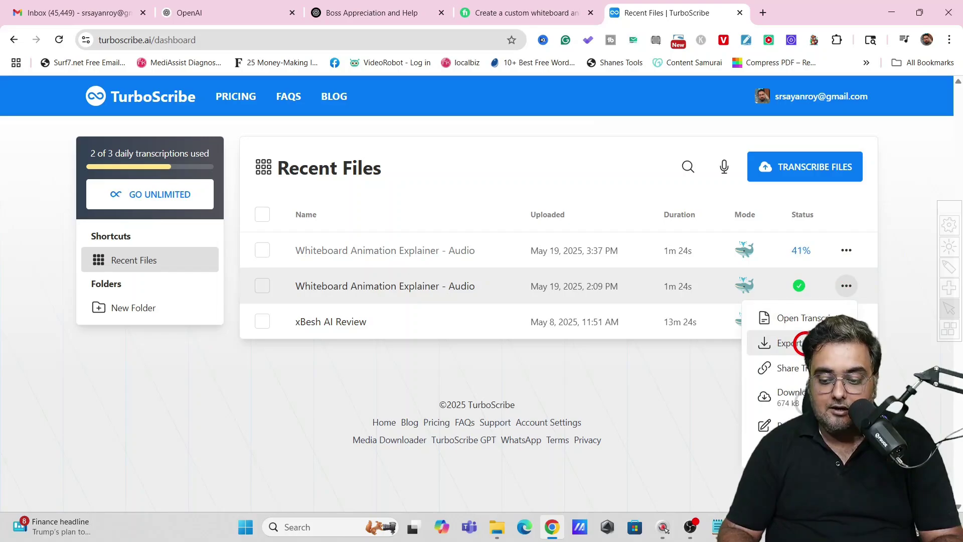
pyautogui.click(802, 343)
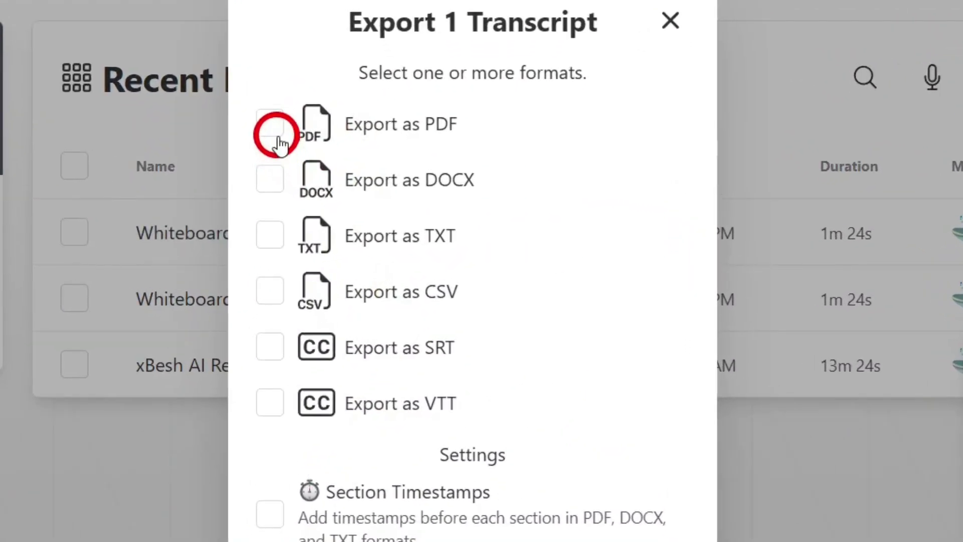
pyautogui.click(310, 150)
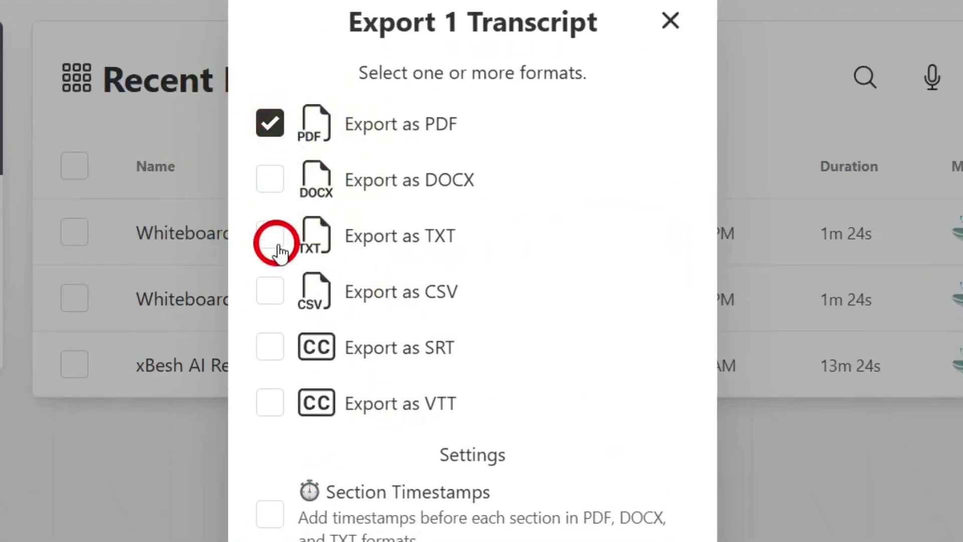
pyautogui.click(310, 242)
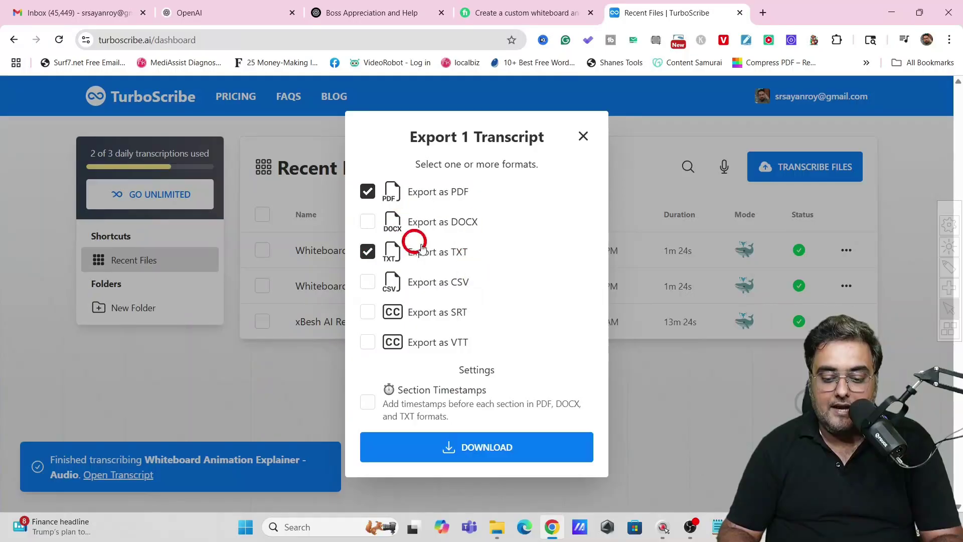
pyautogui.click(459, 461)
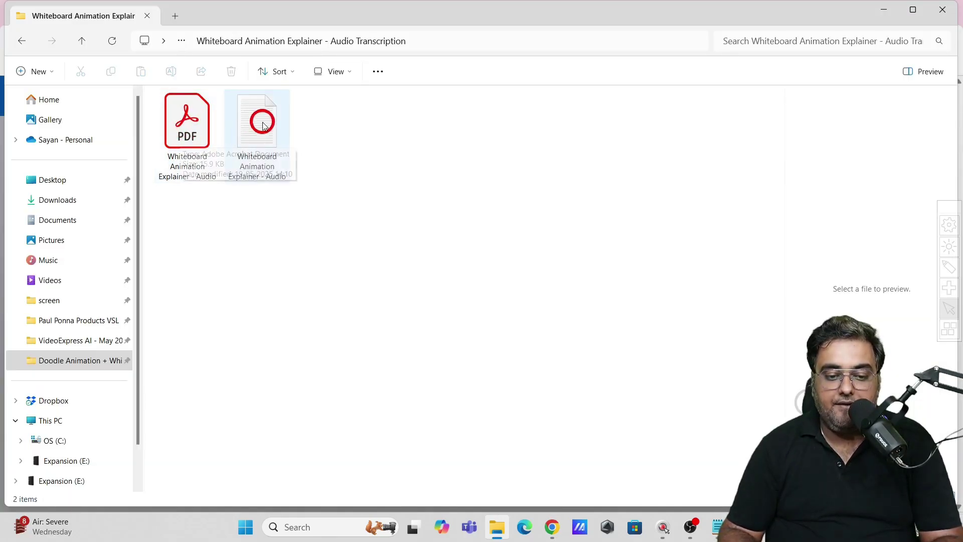
# Open the PDF transcript of Whiteboard Animation Explainer - Audio, and start a new ChatGPT chat in the browser
pyautogui.click(186, 120)
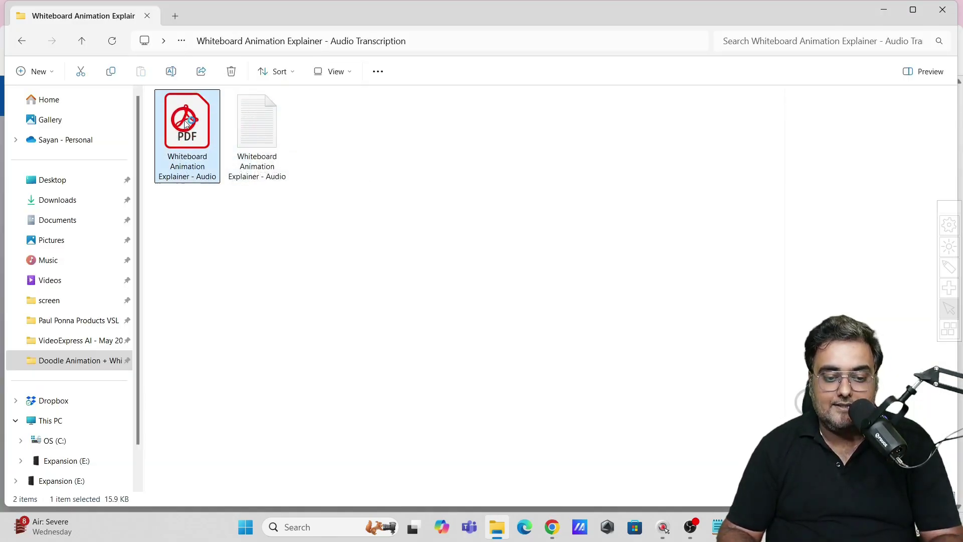
pyautogui.doubleClick(186, 123)
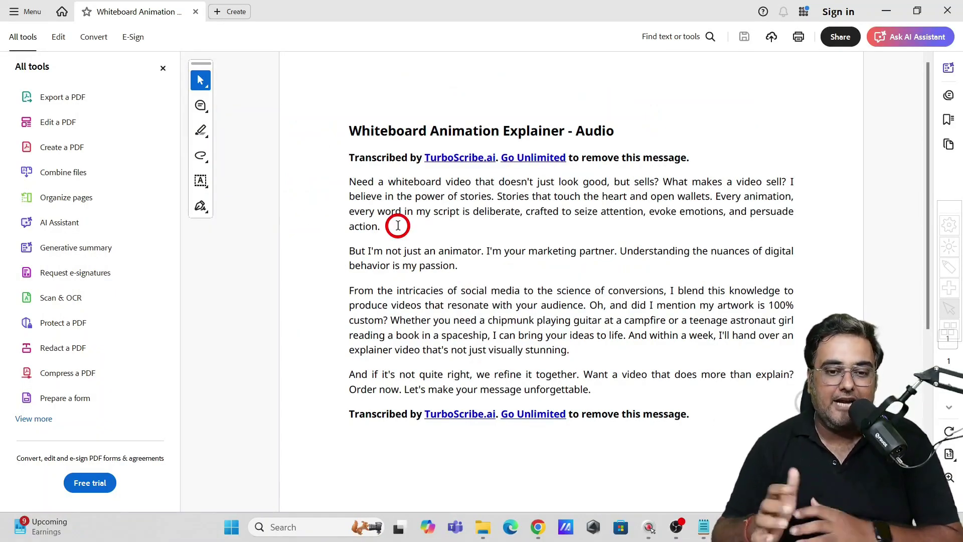
pyautogui.moveTo(542, 490)
pyautogui.click(539, 526)
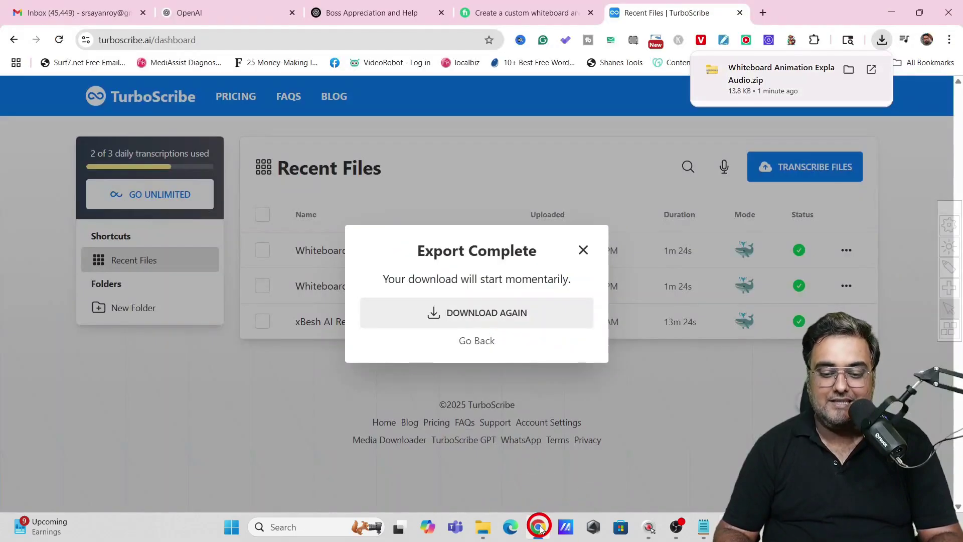
pyautogui.click(399, 15)
pyautogui.click(131, 93)
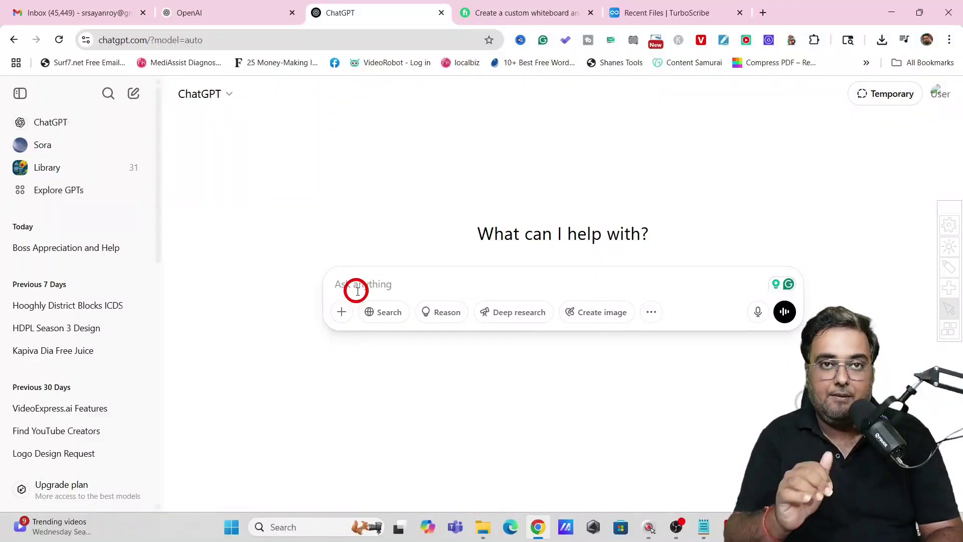
# Ask ChatGPT for scene-by-scene image prompts for a white board doodle animation video, including the PDF transcript's text without the TurboScribe notices as the script
pyautogui.write('i am creating a white board doodle animation video for a script. i want you to help me with a scene by scene prompt to generate the images that I would animate for the doodle video. here is the script"')
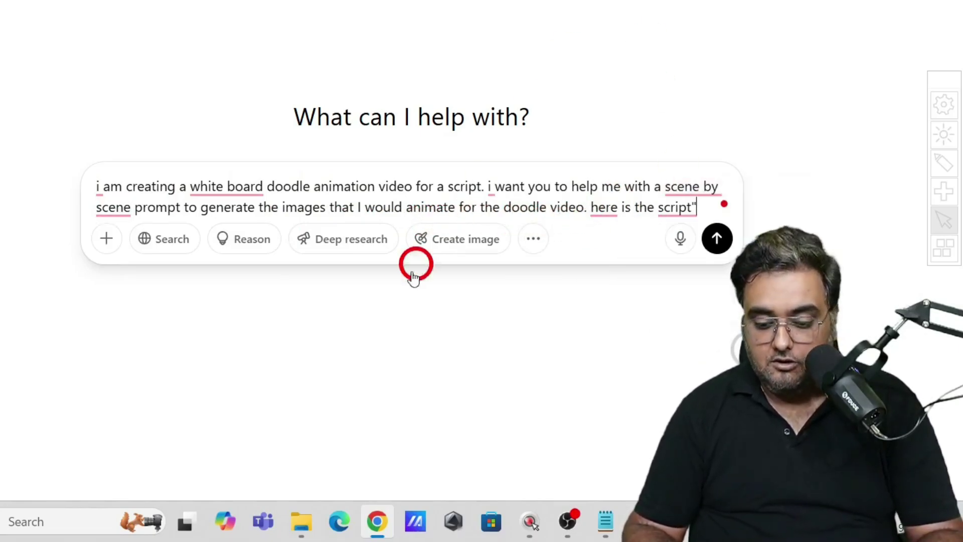
pyautogui.click(703, 499)
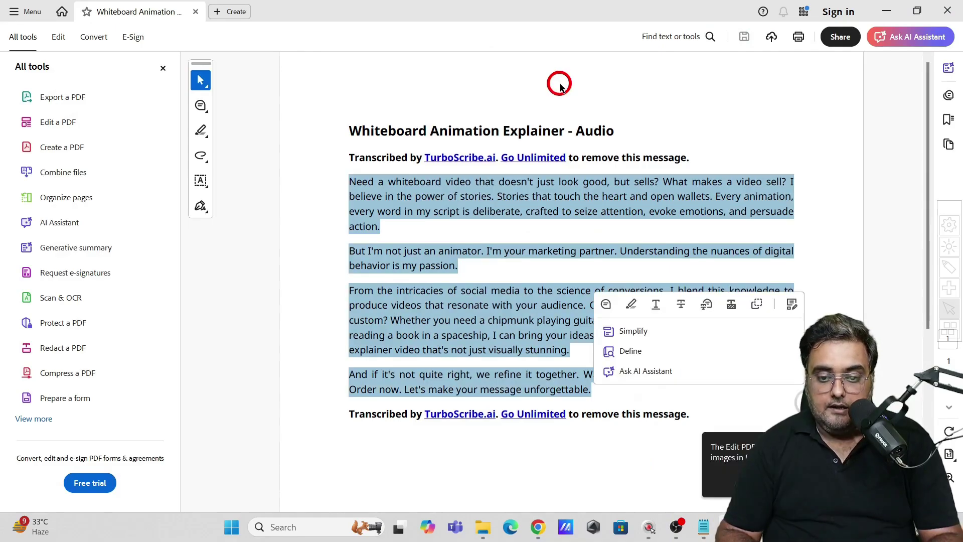
pyautogui.hotkey('alt', 'Tab')
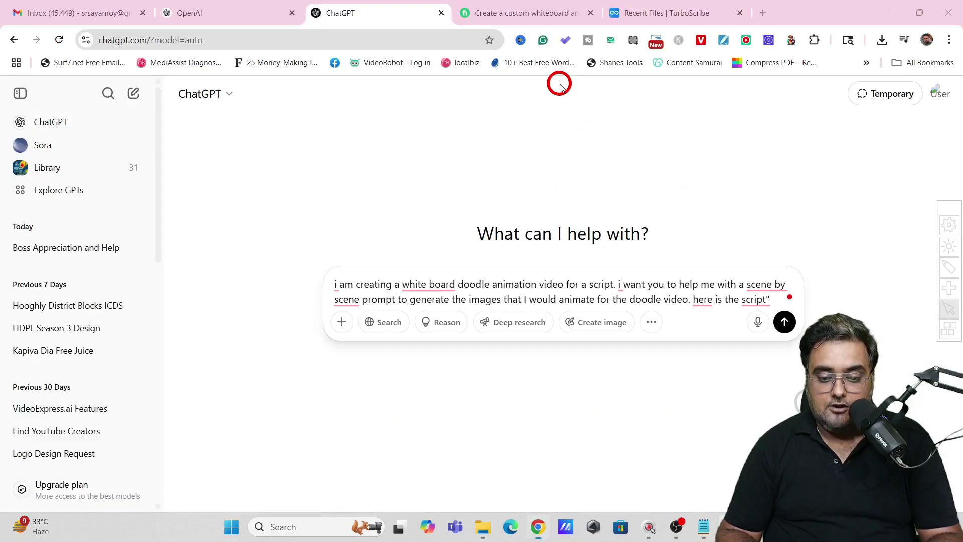
pyautogui.hotkey('ctrl', 'v')
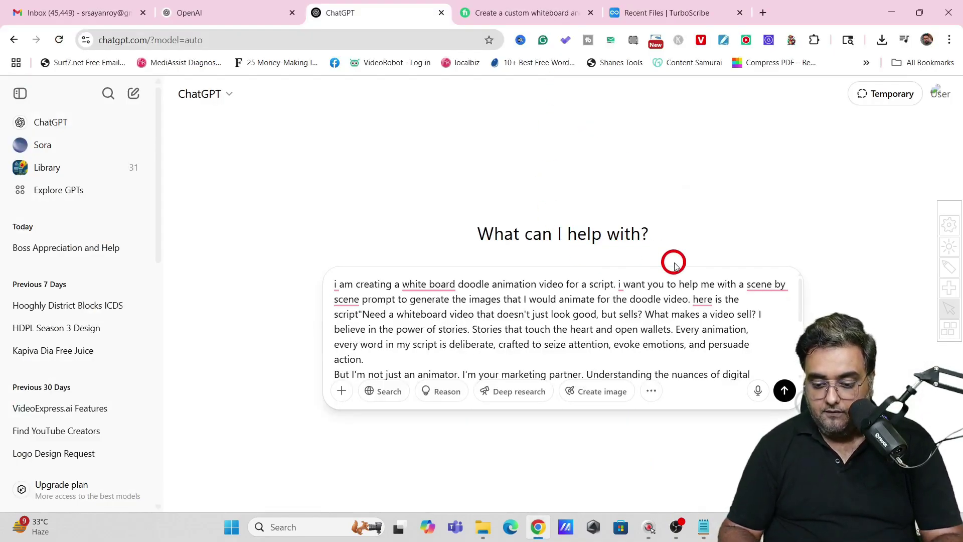
pyautogui.press('Return')
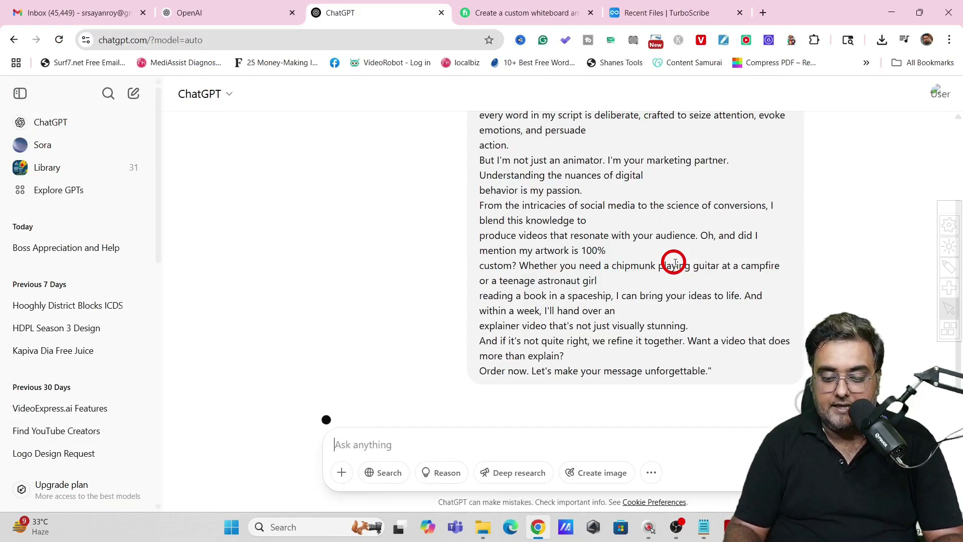
# Create an image in ChatGPT from the Scene 4 prompt, "A script page with highlighted lines and an animator at a desk sketching frames, looking focused."
pyautogui.moveTo(958, 191); pyautogui.dragTo(958, 328)
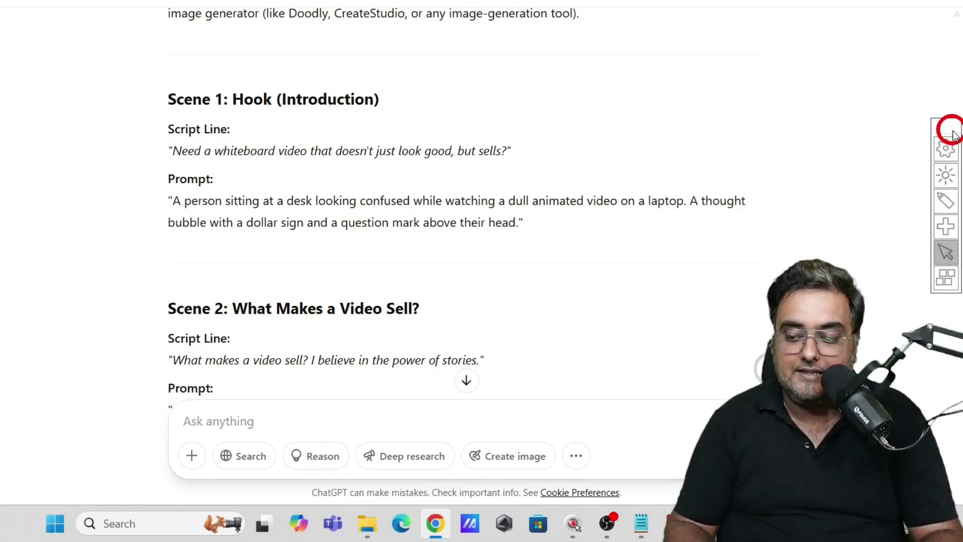
pyautogui.moveTo(958, 165); pyautogui.dragTo(958, 386)
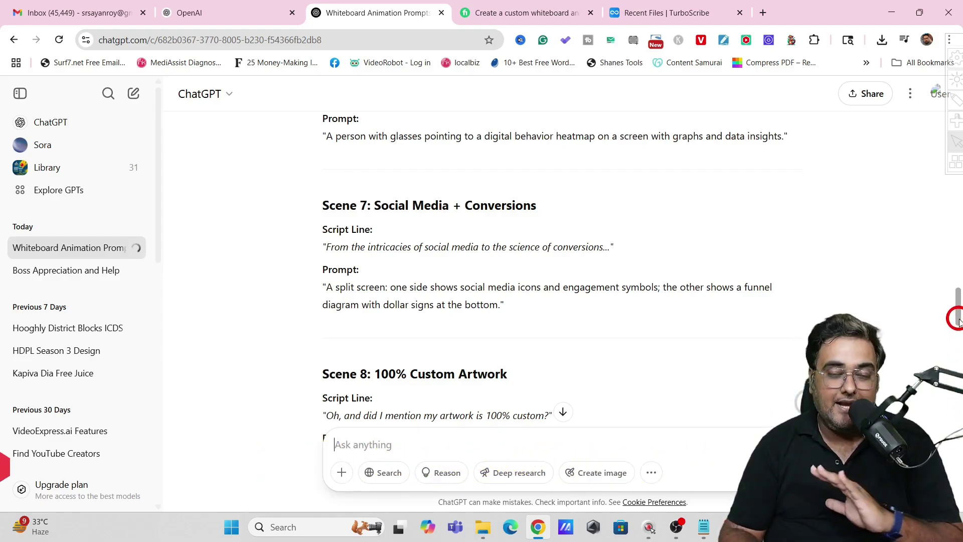
pyautogui.scroll(1, 957, 319)
pyautogui.moveTo(957, 319); pyautogui.dragTo(953, 270)
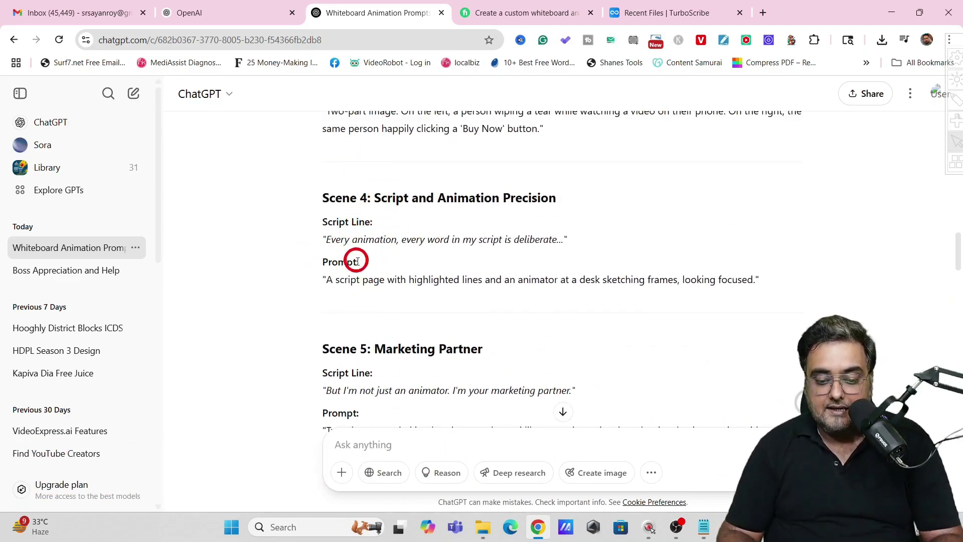
pyautogui.moveTo(328, 279); pyautogui.dragTo(533, 313)
pyautogui.hotkey('ctrl', 'c')
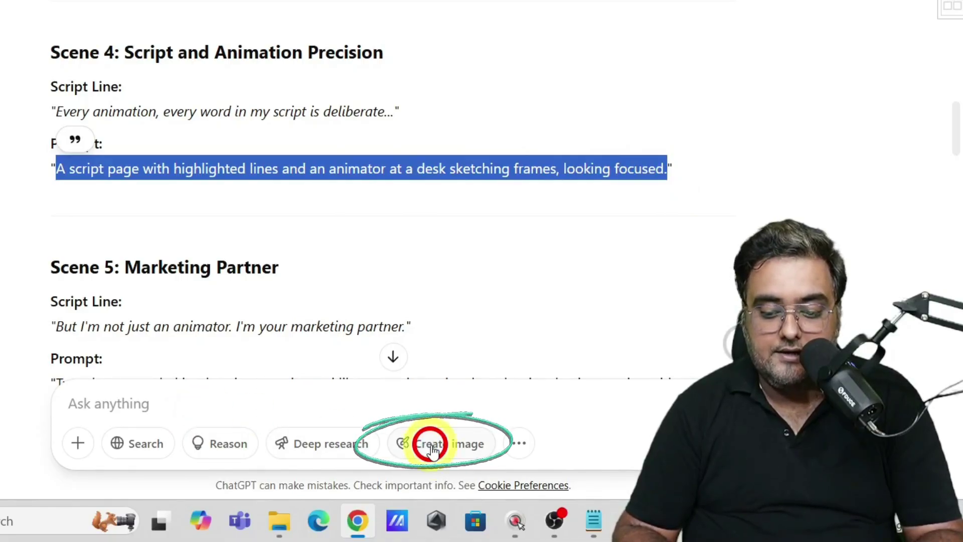
pyautogui.click(595, 476)
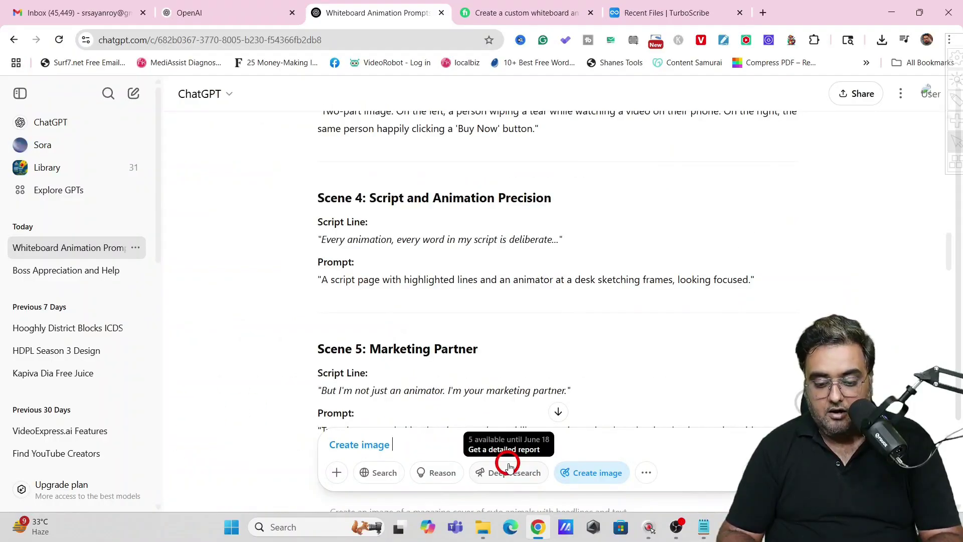
pyautogui.hotkey('ctrl', 'v')
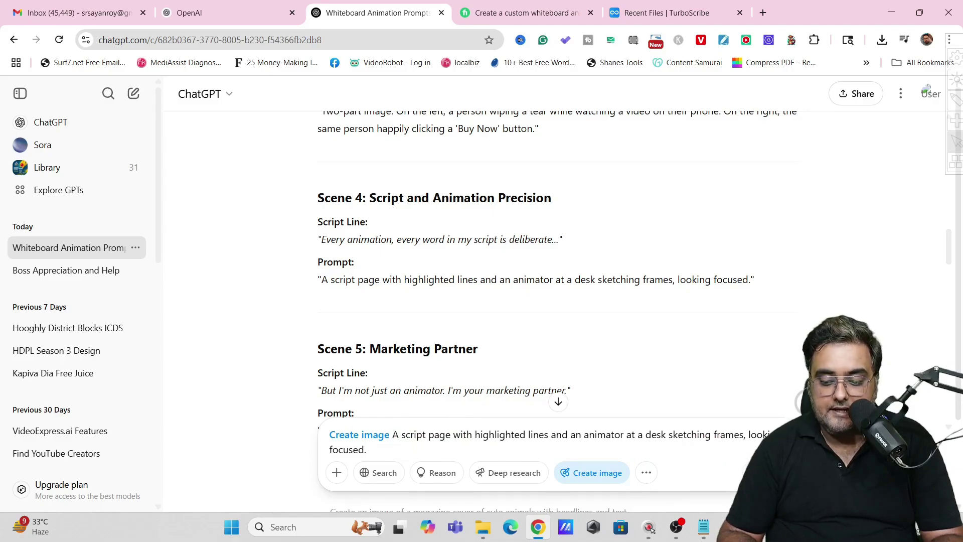
pyautogui.press('Return')
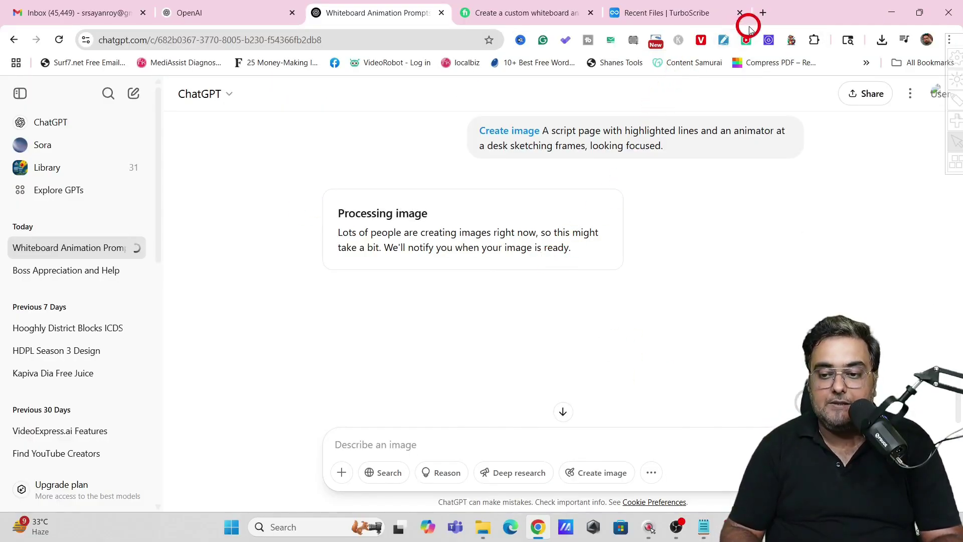
# Open Leonardo.Ai in a new browser tab and go to its image creation tool
pyautogui.click(763, 12)
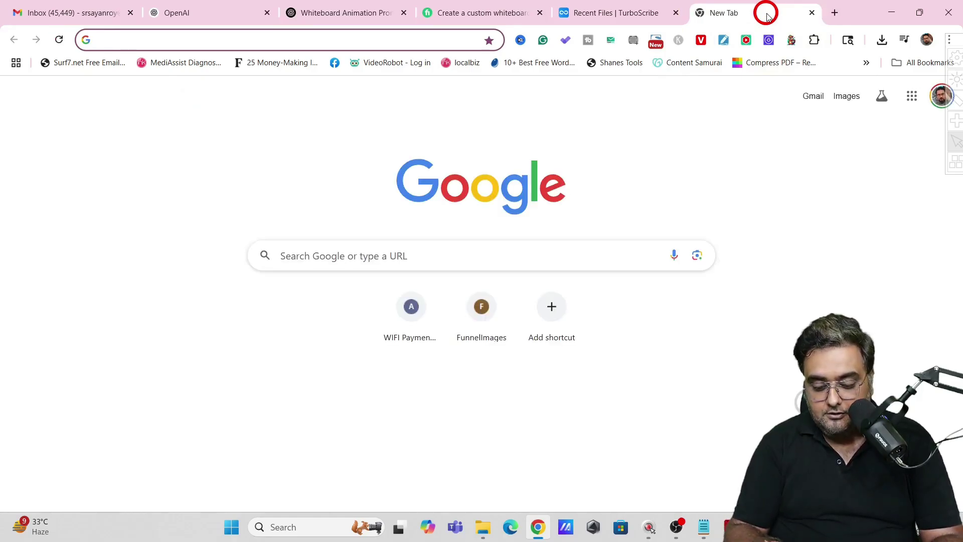
pyautogui.write('leo')
pyautogui.press('Return')
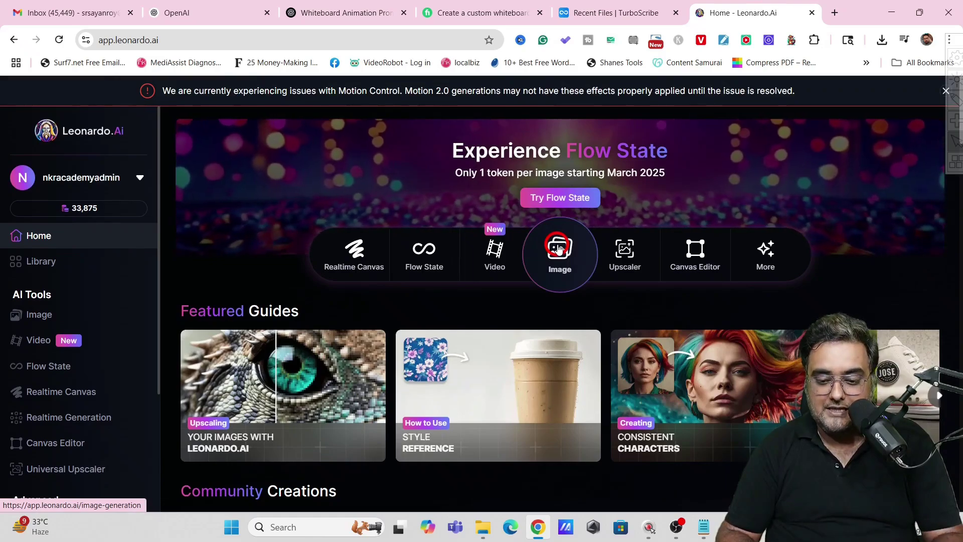
pyautogui.click(556, 251)
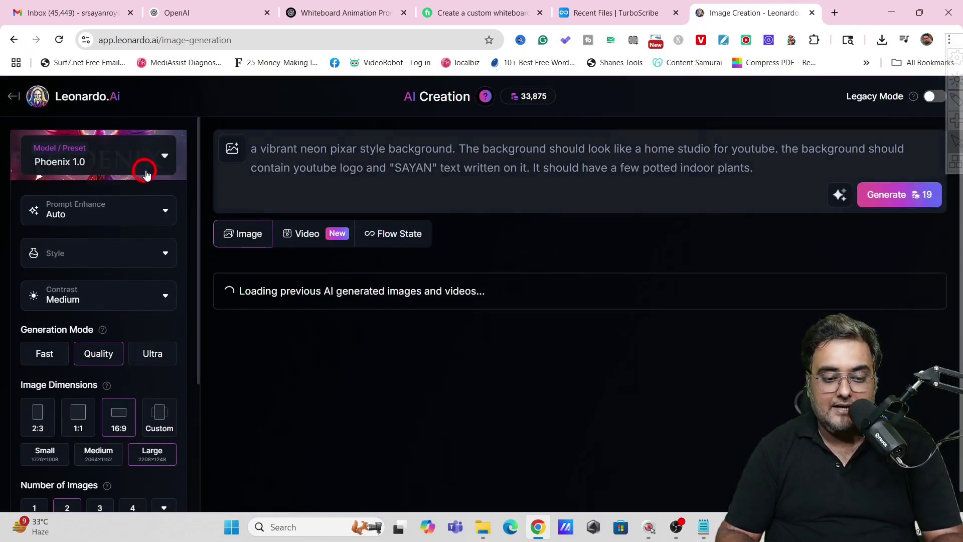
# Choose the Flux Dev model and set the number of images to 3
pyautogui.click(149, 168)
pyautogui.click(565, 260)
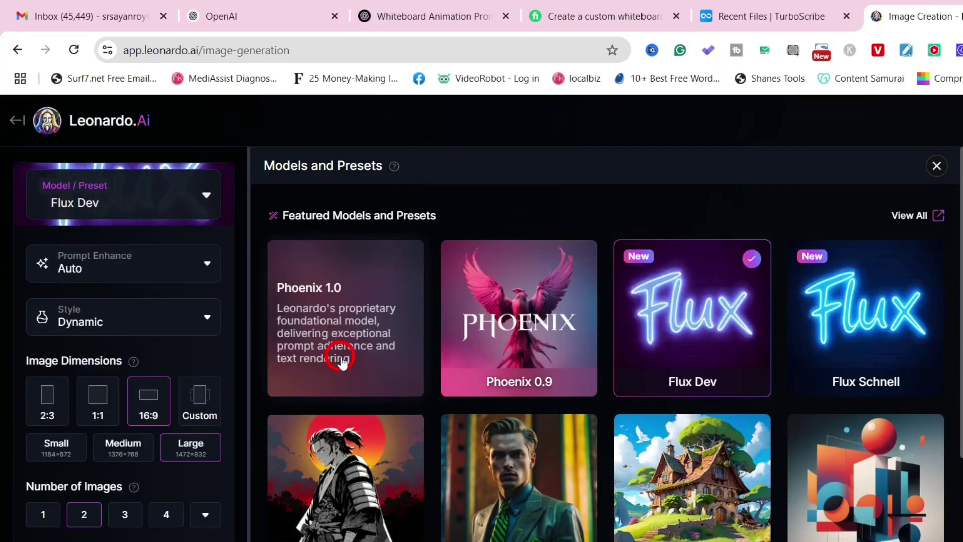
pyautogui.click(168, 408)
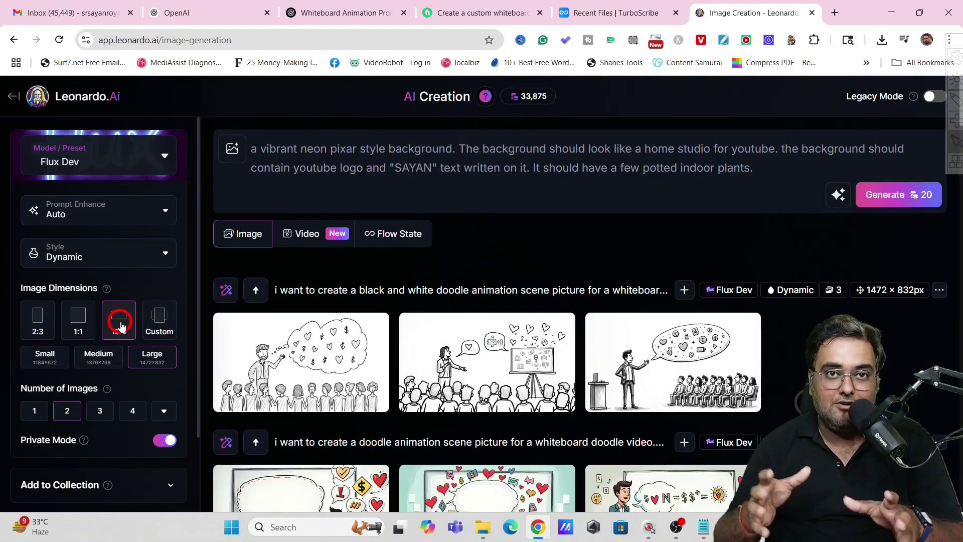
pyautogui.click(90, 413)
pyautogui.moveTo(198, 236); pyautogui.dragTo(203, 328)
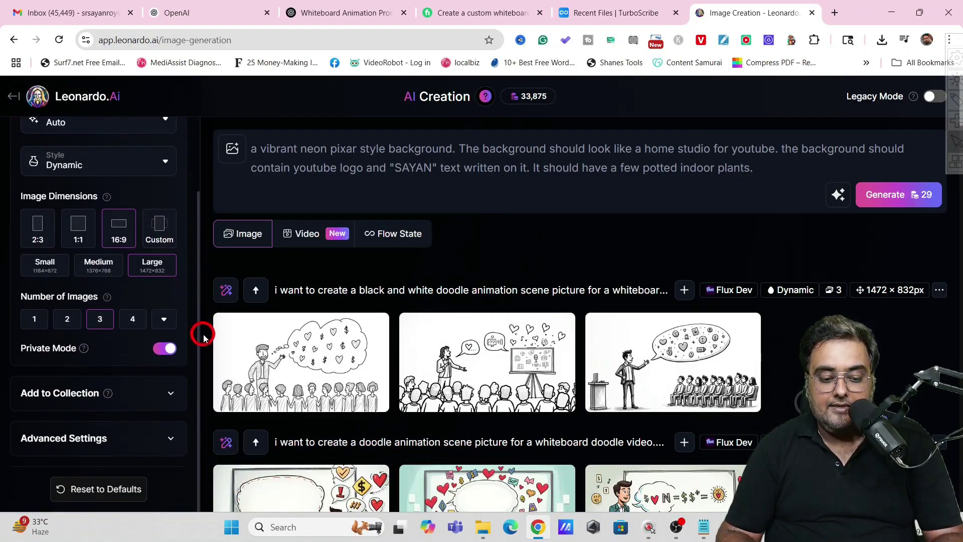
pyautogui.scroll(2, 187, 150)
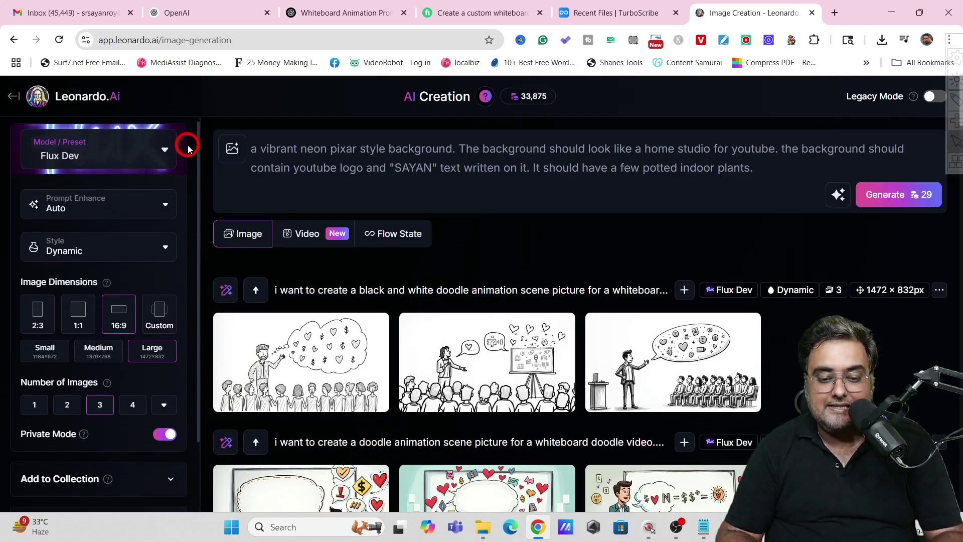
# Replace the prompt with 'create a doodle image for "A script page with highlighted lines and an animator at a desk sketching frames, looking focused."' and generate
pyautogui.moveTo(759, 166); pyautogui.dragTo(236, 146)
pyautogui.press('BackSpace')
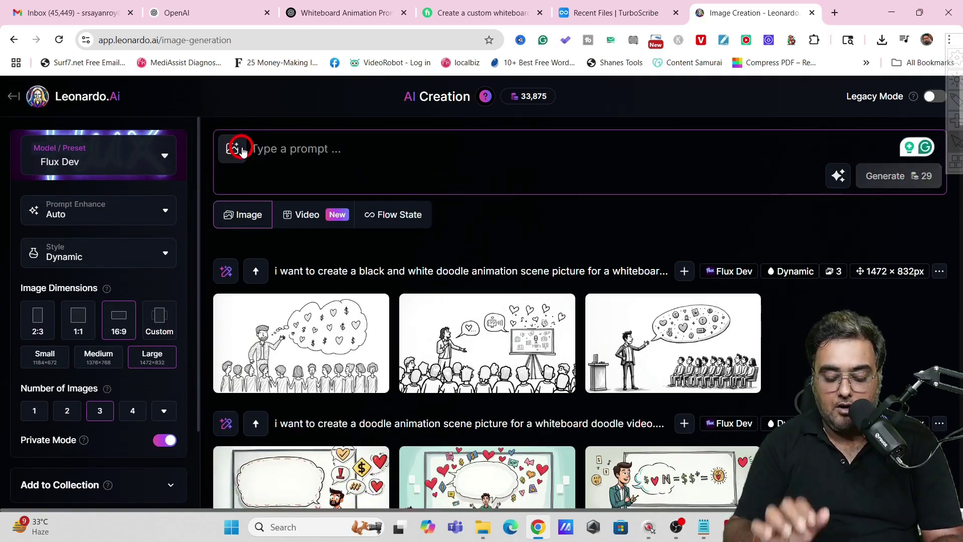
pyautogui.write('create a doodle image for "A script page with highlighted lines and an animator at a desk sketching frames, looking focused."')
pyautogui.moveTo(261, 149)
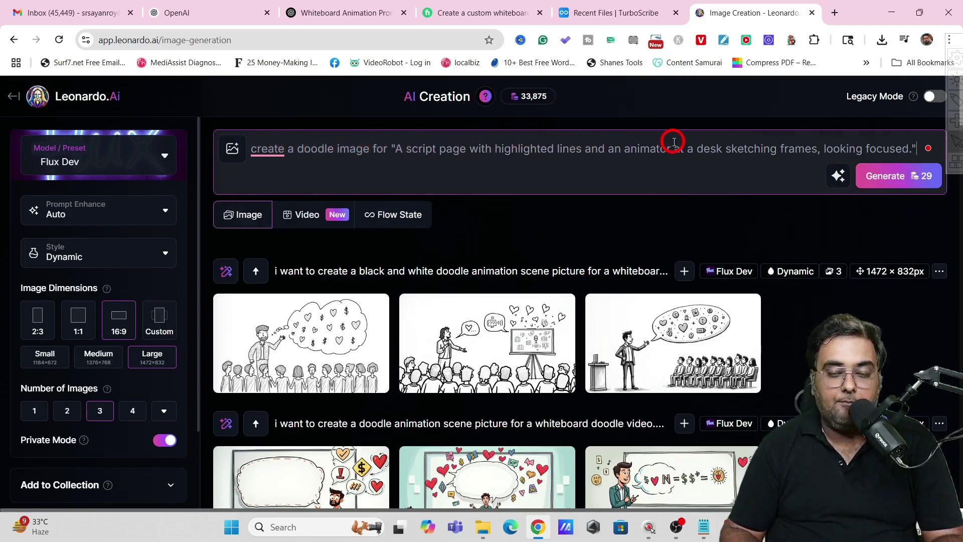
pyautogui.click(892, 181)
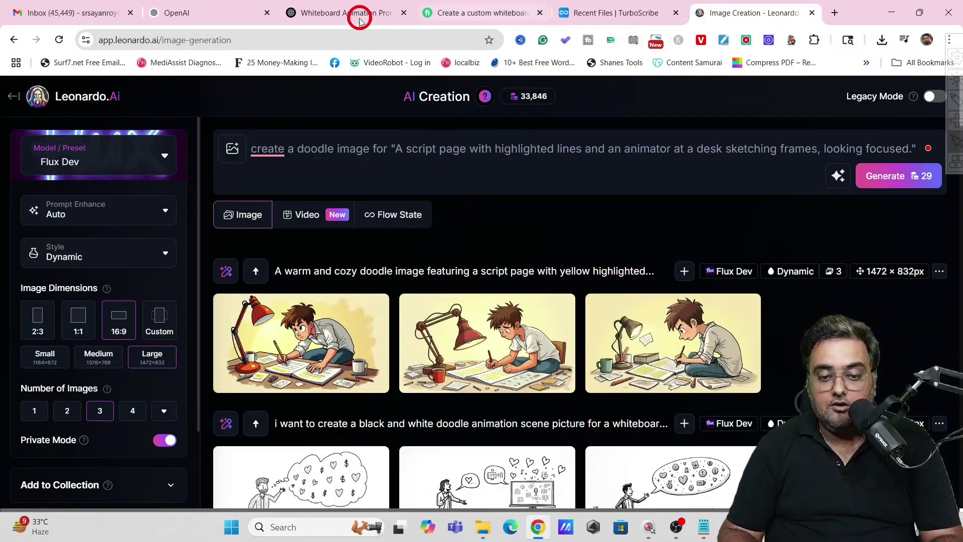
# Download the animator image created in ChatGPT and the third image of the newest generation in Leonardo.Ai
pyautogui.click(347, 16)
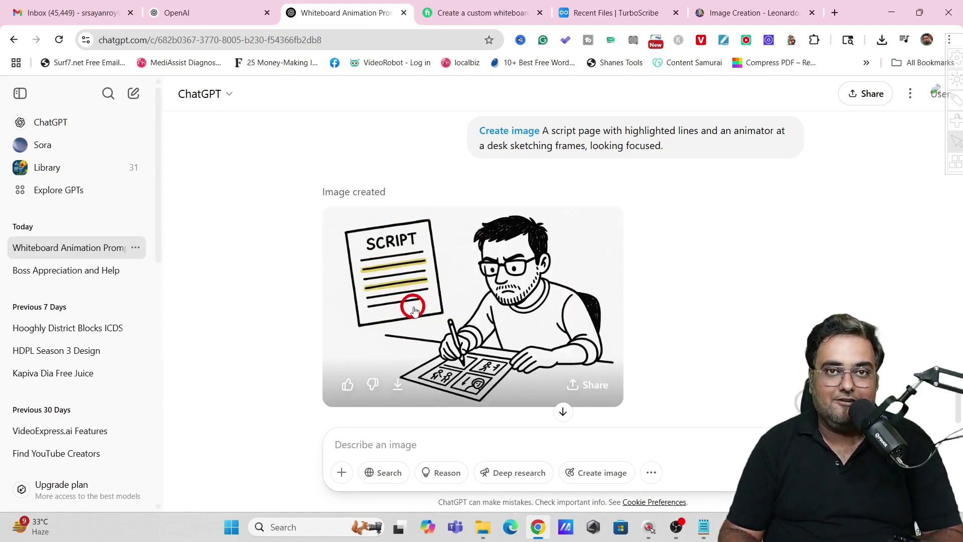
pyautogui.click(393, 385)
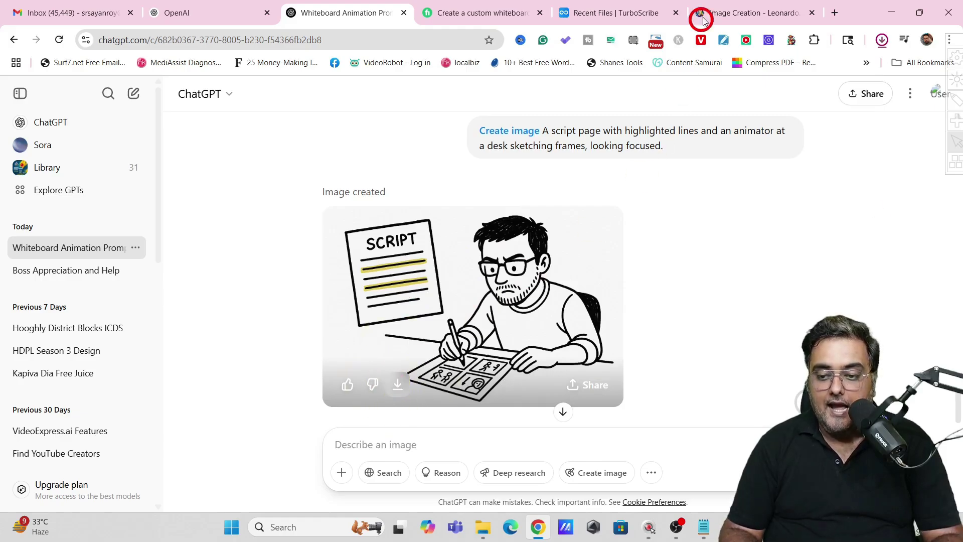
pyautogui.click(716, 15)
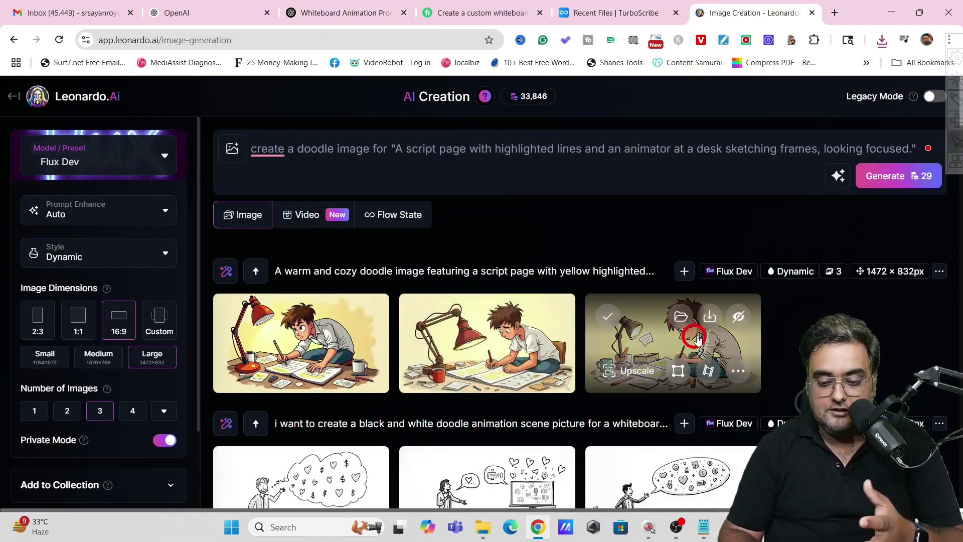
pyautogui.click(708, 318)
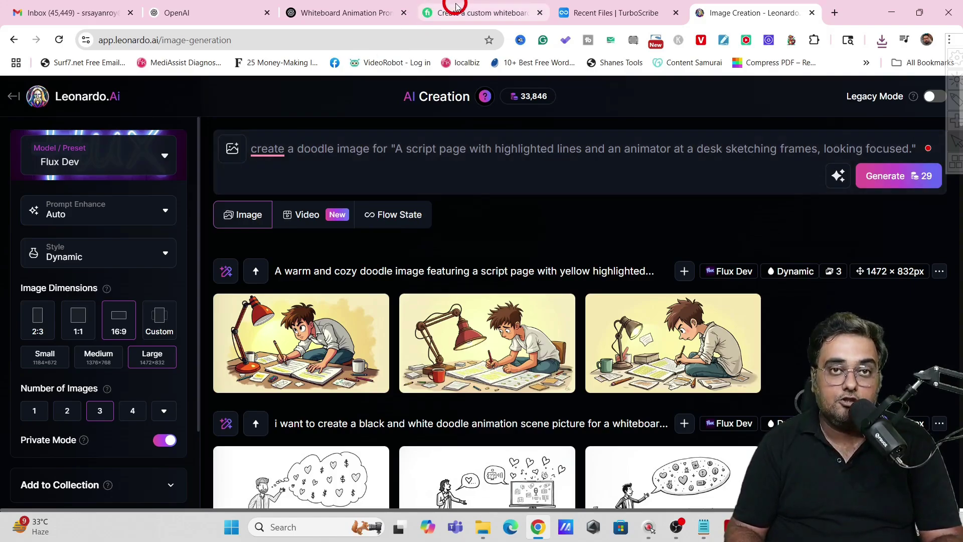
# Open the Freepik website in a new browser tab
pyautogui.click(834, 12)
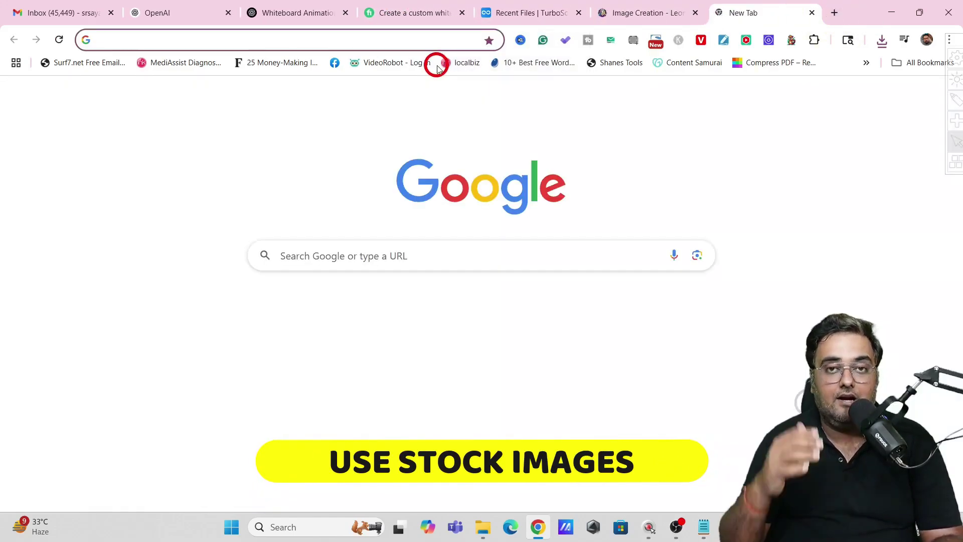
pyautogui.write('freepik')
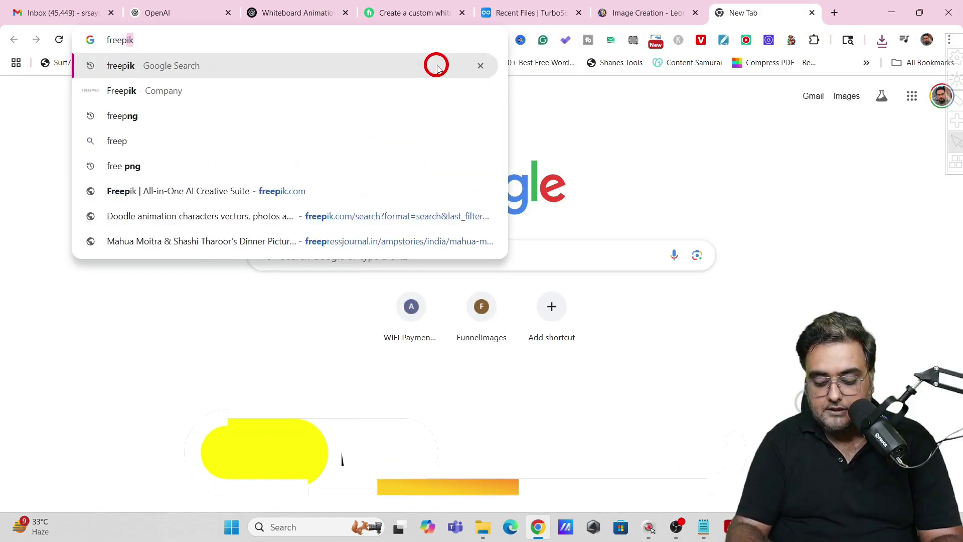
pyautogui.press('Return')
pyautogui.click(217, 207)
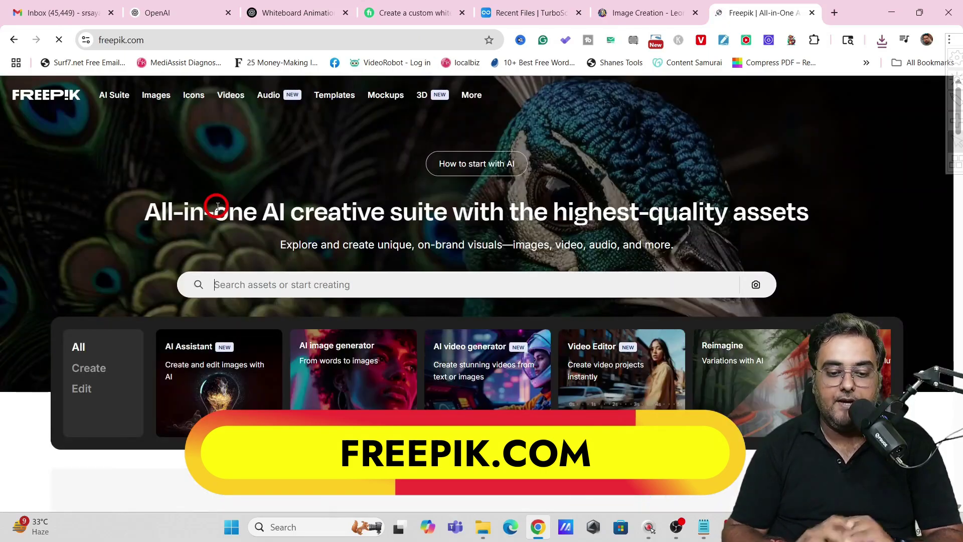
# Search Freepik for "doodle images" and browse the results
pyautogui.click(240, 284)
pyautogui.write('doodle images')
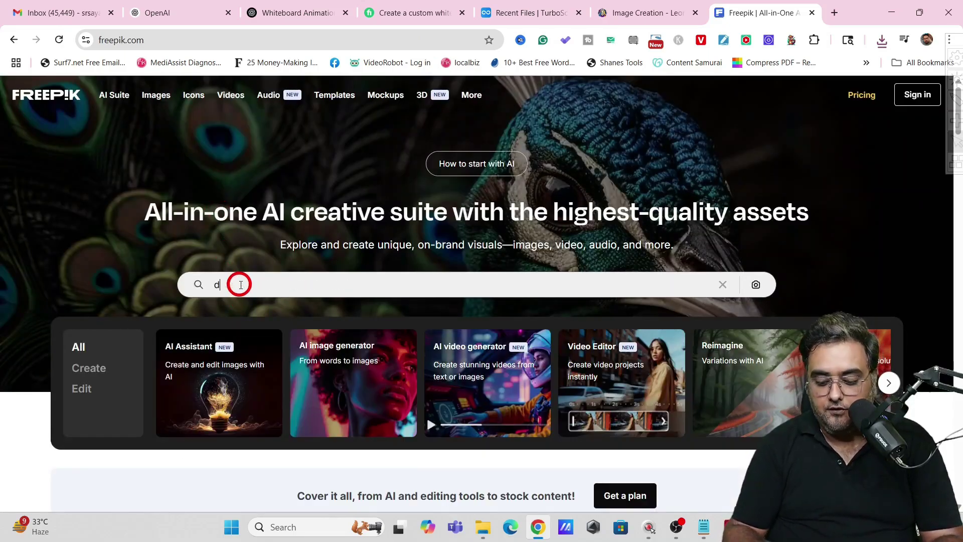
pyautogui.press('Return')
pyautogui.moveTo(958, 113); pyautogui.dragTo(959, 185)
pyautogui.scroll(3, 849, 183)
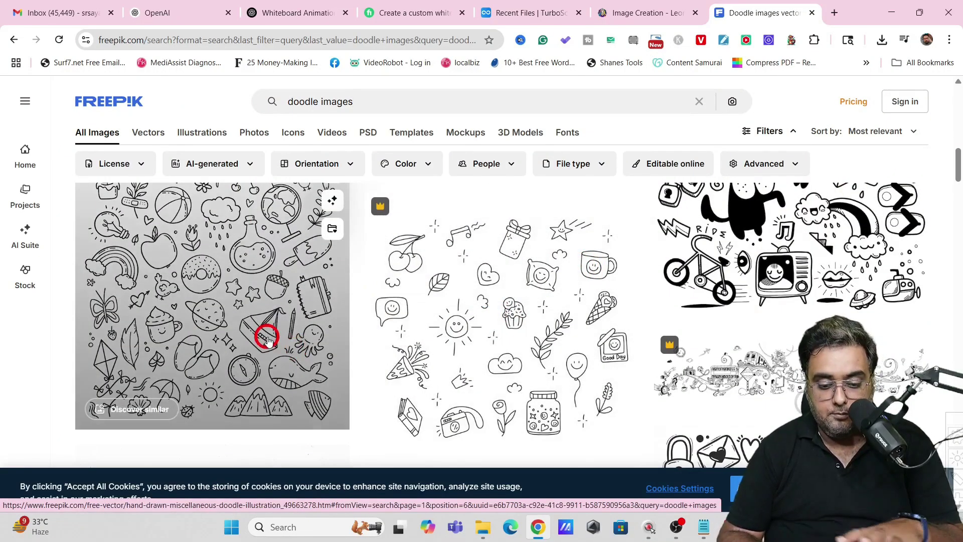
# Switch to ChatGPT and generate an image from the Scene 5 prompt about two characters shaking hands with marketing charts and a laptop
pyautogui.moveTo(957, 174)
pyautogui.mouseDown()
pyautogui.moveTo(958, 301)
pyautogui.moveTo(957, 107)
pyautogui.mouseUp()
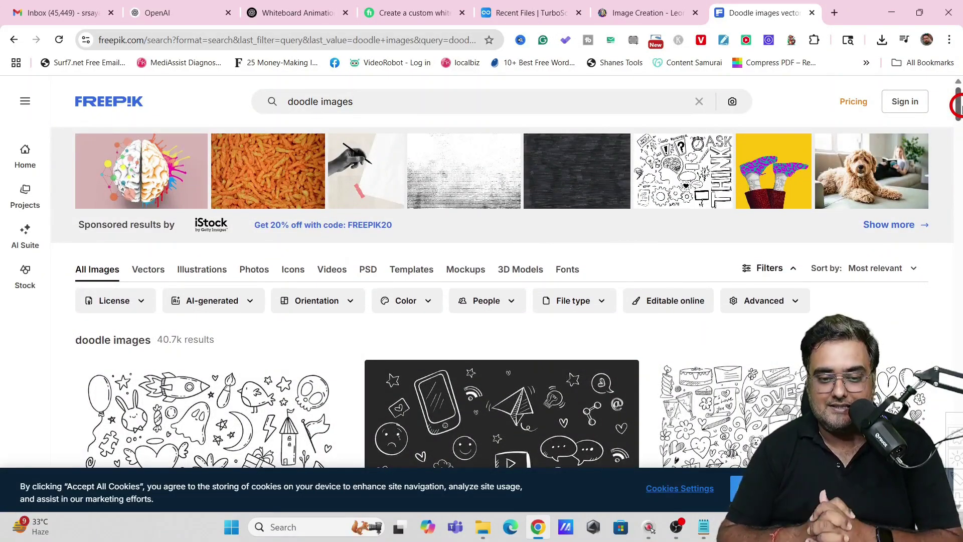
pyautogui.click(274, 11)
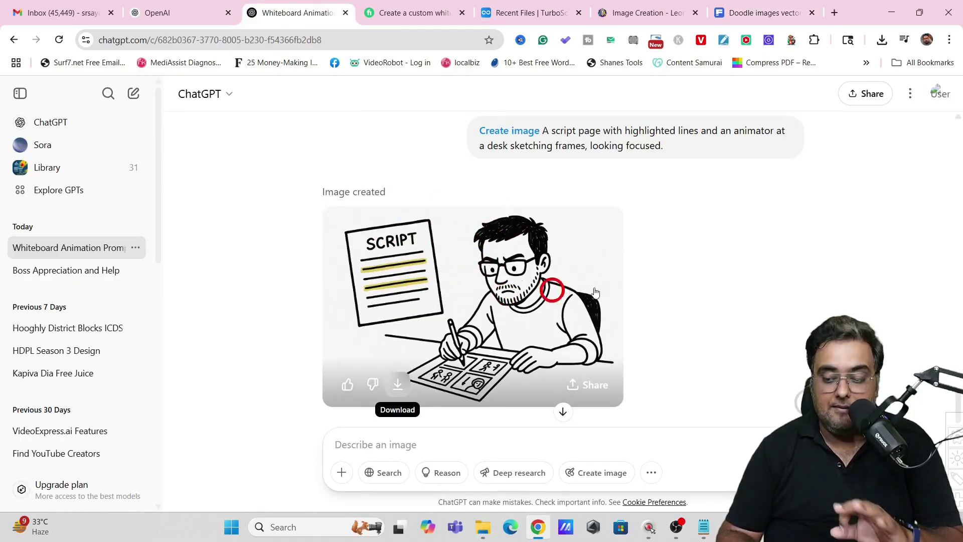
pyautogui.moveTo(958, 404); pyautogui.dragTo(952, 250)
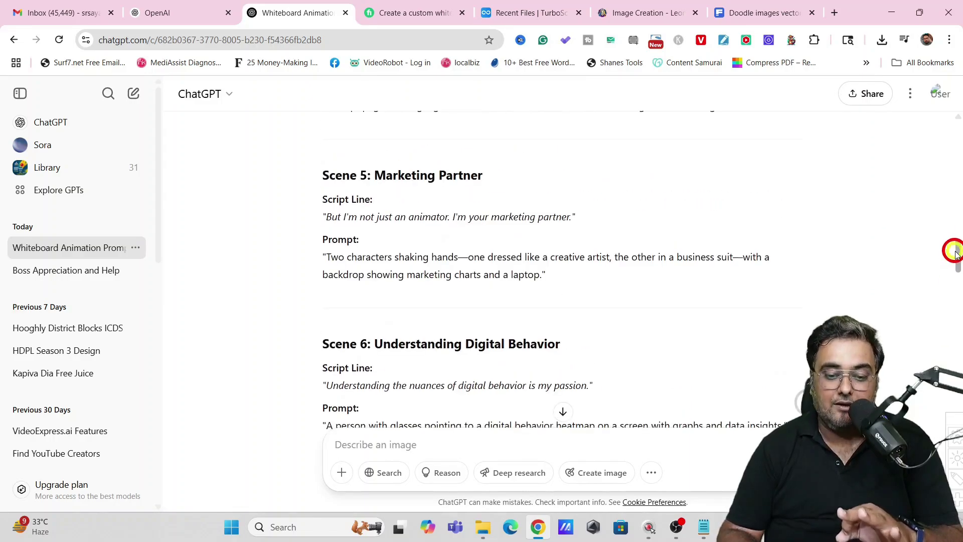
pyautogui.moveTo(547, 275); pyautogui.dragTo(327, 260)
pyautogui.hotkey('ctrl', 'c')
pyautogui.click(604, 473)
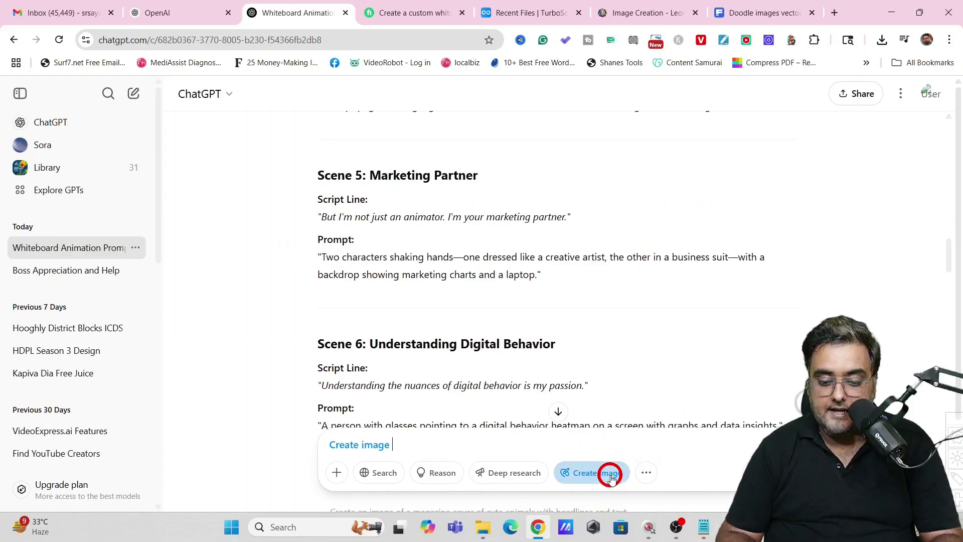
pyautogui.hotkey('ctrl', 'v')
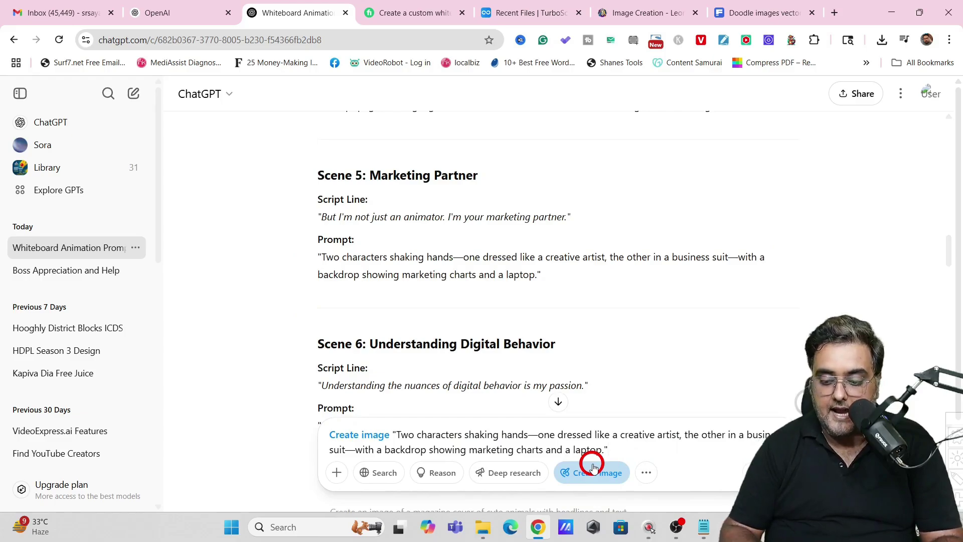
pyautogui.press('Return')
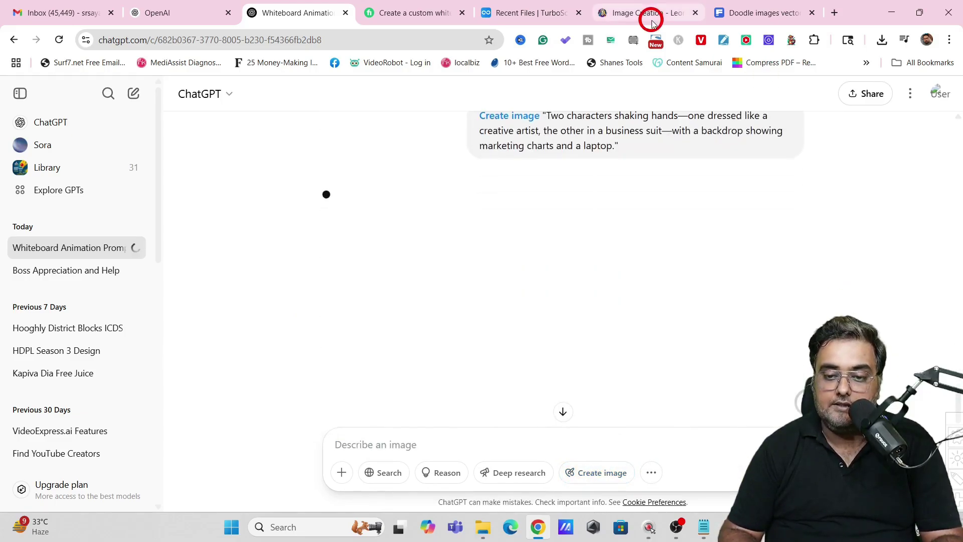
# In Leonardo.Ai, replace the quoted scene text after "create a doodle image for" with the Scene 5 handshake prompt and generate
pyautogui.click(652, 22)
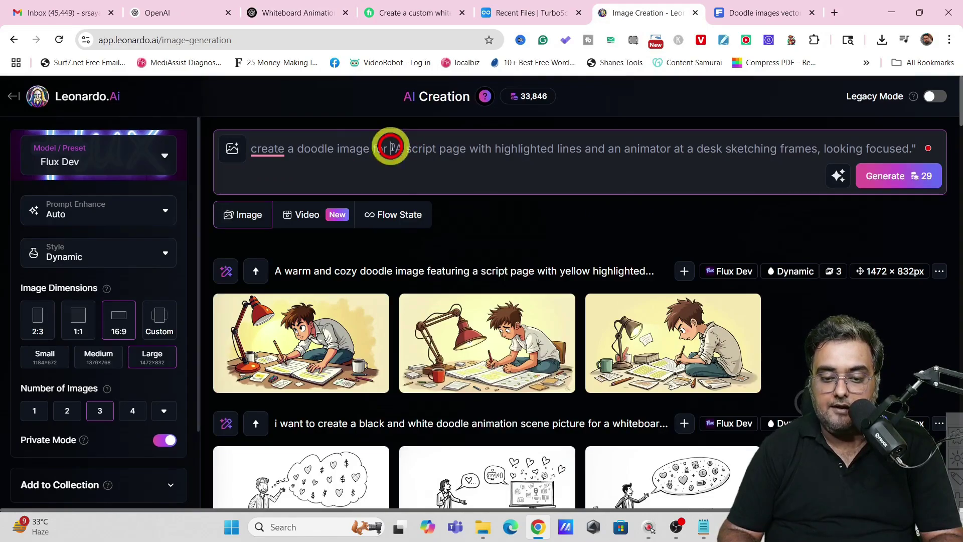
pyautogui.click(860, 151)
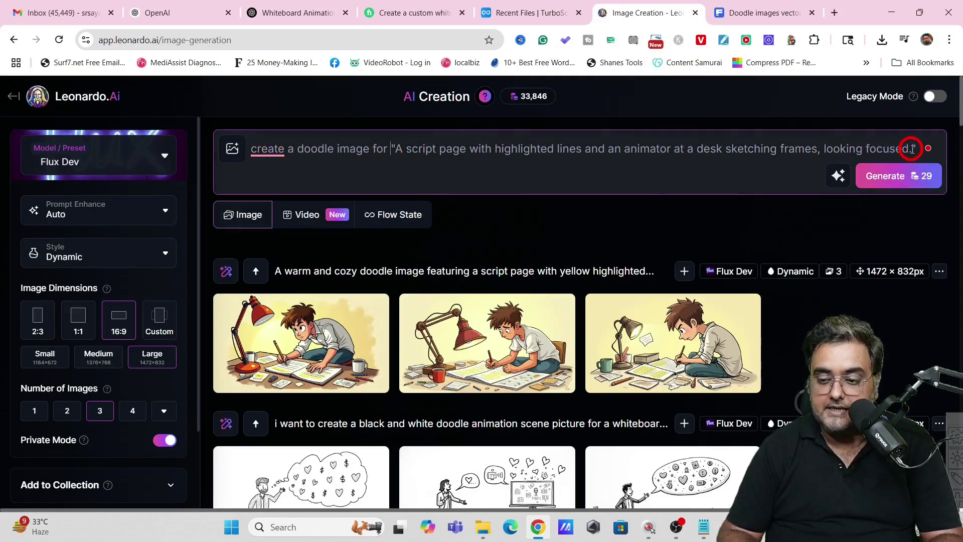
pyautogui.doubleClick(918, 147)
pyautogui.hotkey('ctrl', 'v')
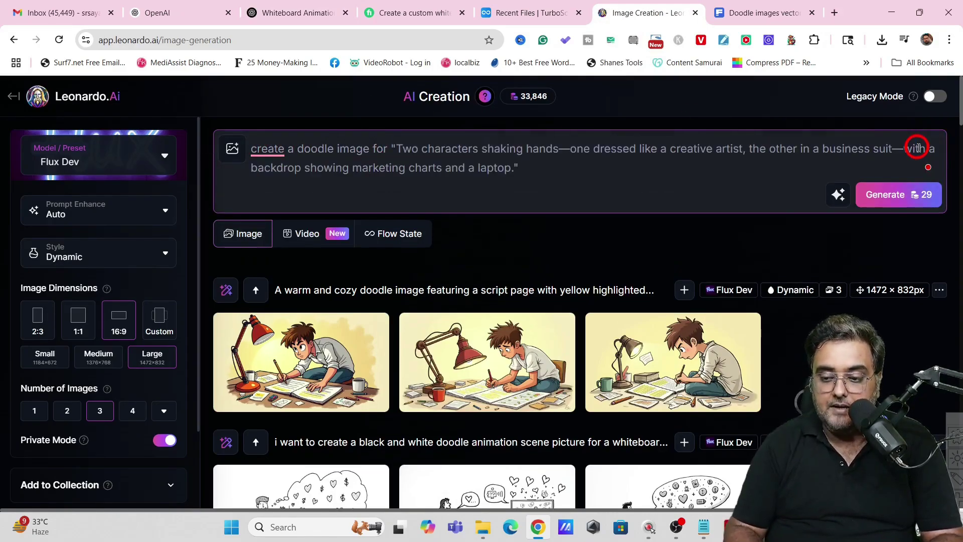
pyautogui.click(890, 196)
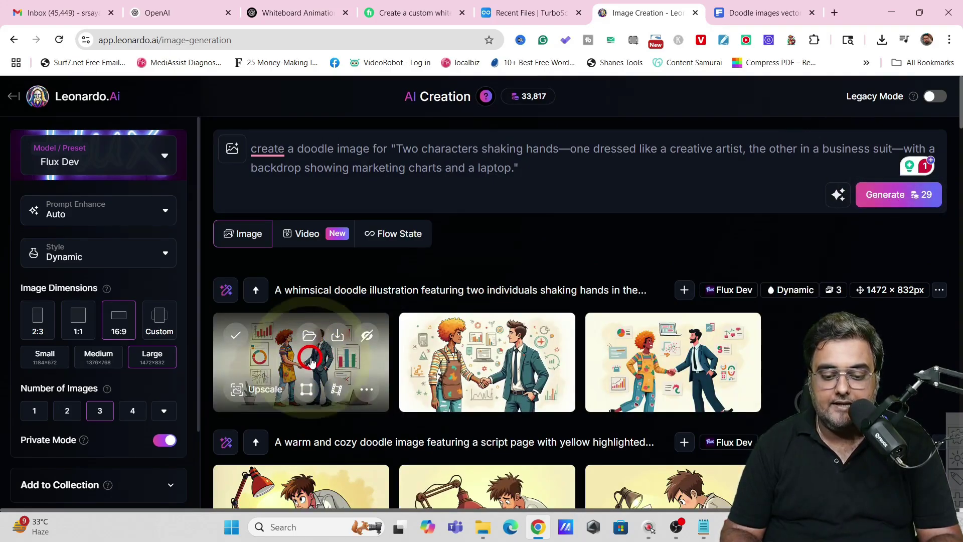
# Download the first handshake image from the newest Leonardo.Ai generation and return to the scene prompts in ChatGPT
pyautogui.click(311, 361)
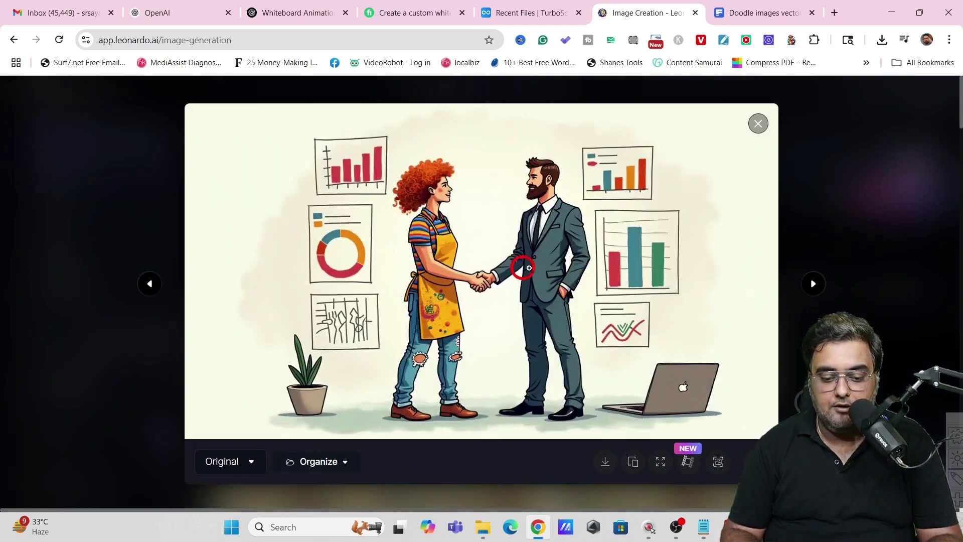
pyautogui.click(605, 461)
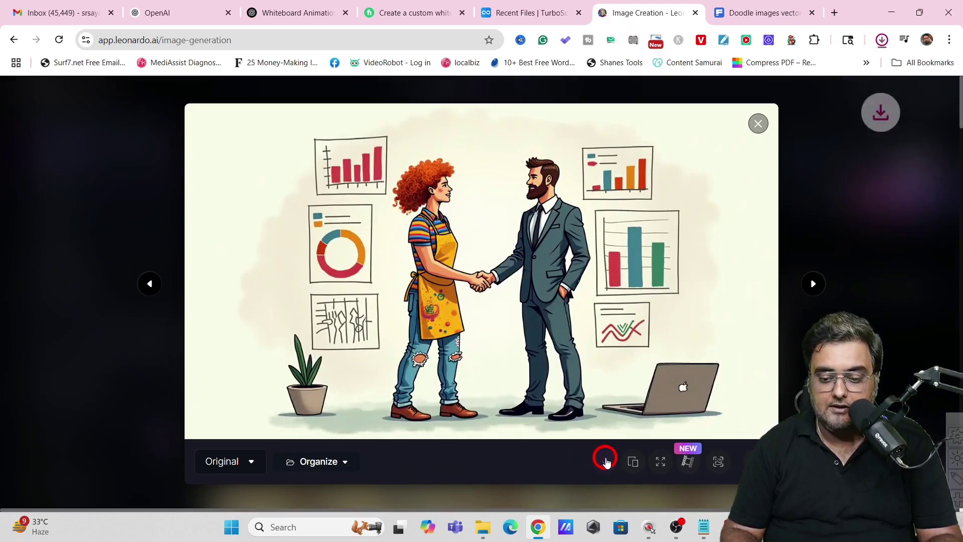
pyautogui.click(311, 13)
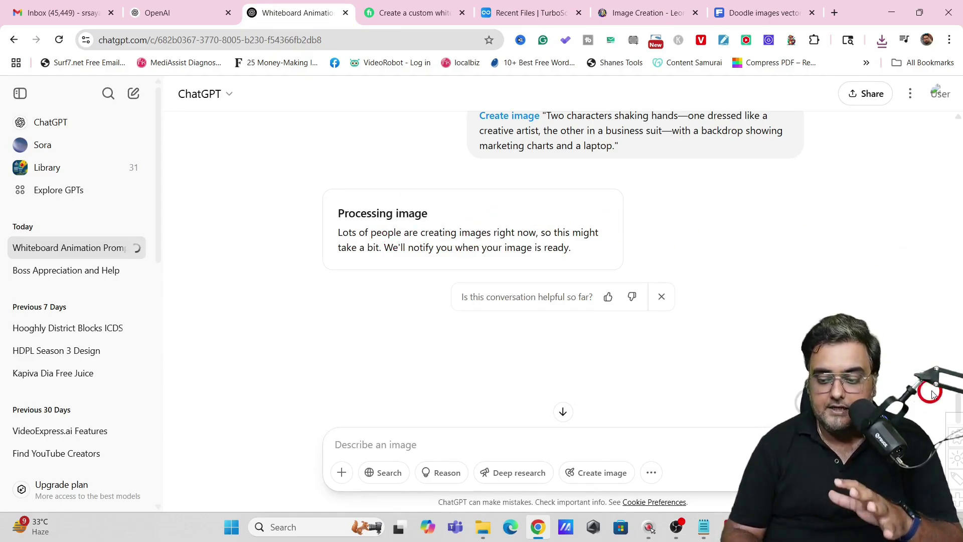
pyautogui.moveTo(955, 384); pyautogui.dragTo(951, 273)
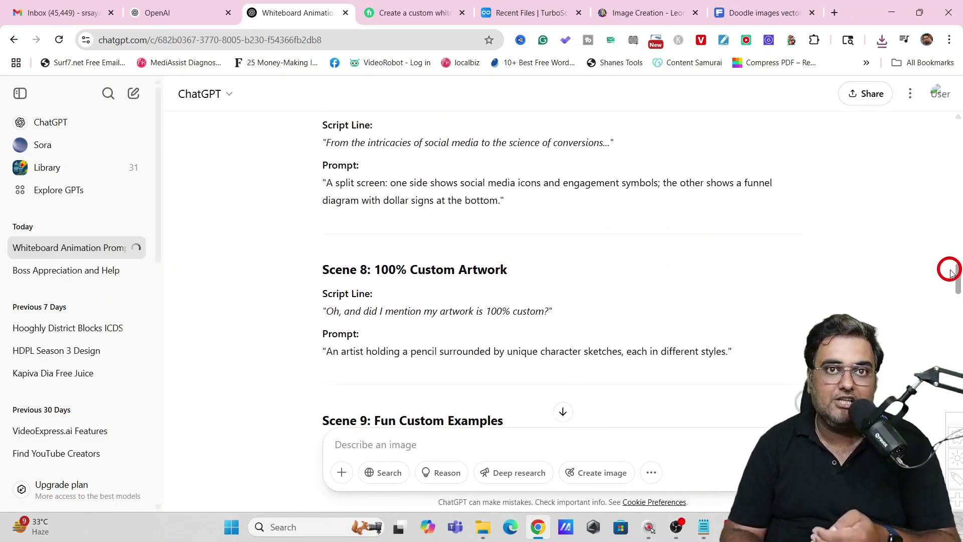
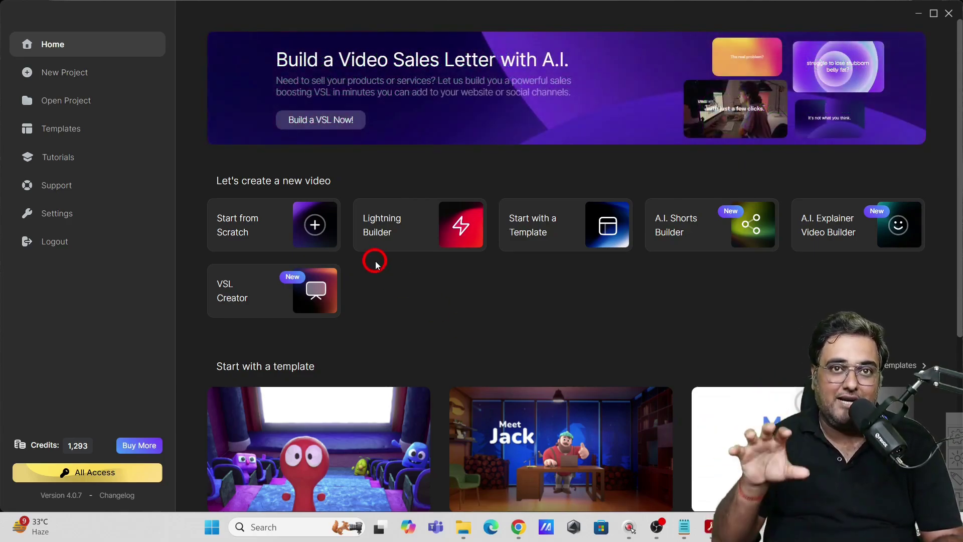
# Start a new project from scratch in CreateStudio and look through the Characters elements
pyautogui.click(244, 217)
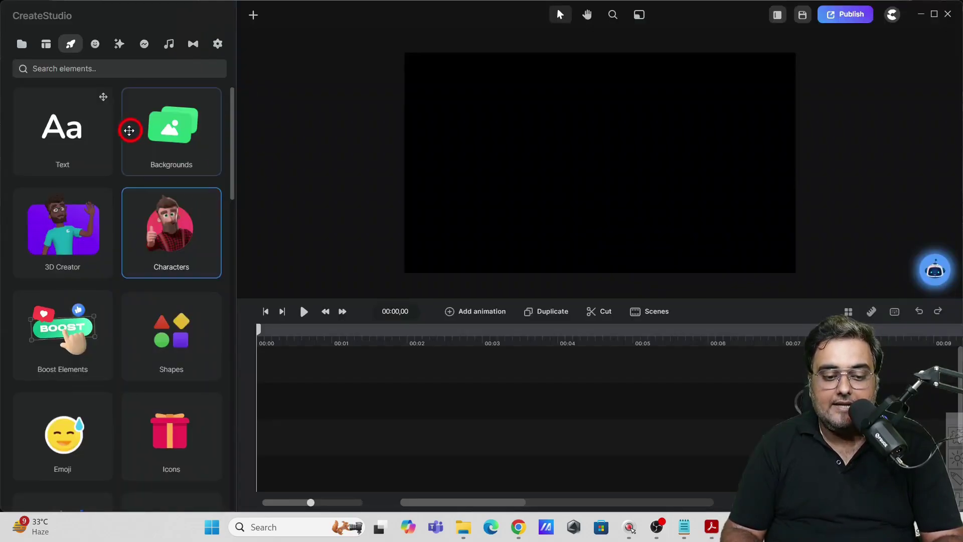
pyautogui.click(145, 236)
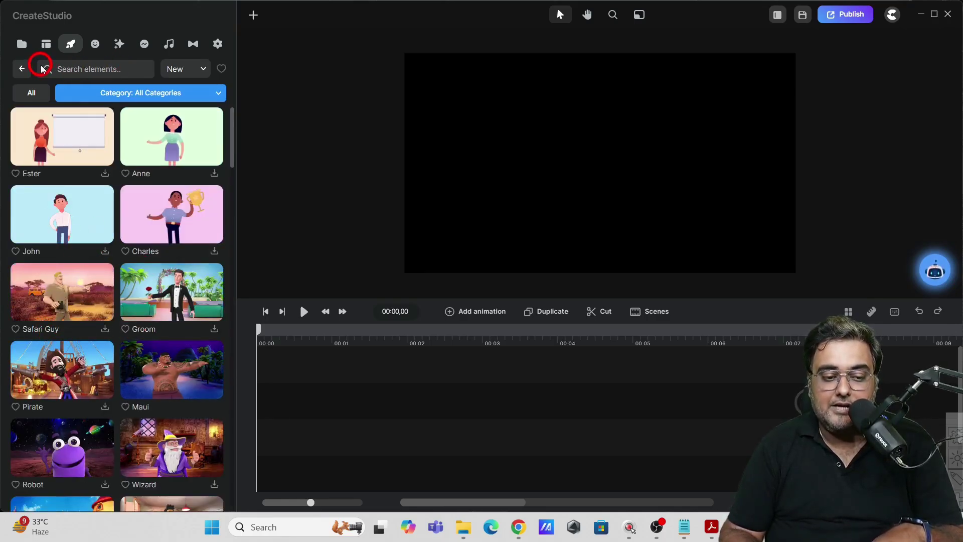
pyautogui.click(23, 69)
# Examine the Doodle elements in the library and return to the element categories
pyautogui.moveTo(232, 150); pyautogui.dragTo(230, 370)
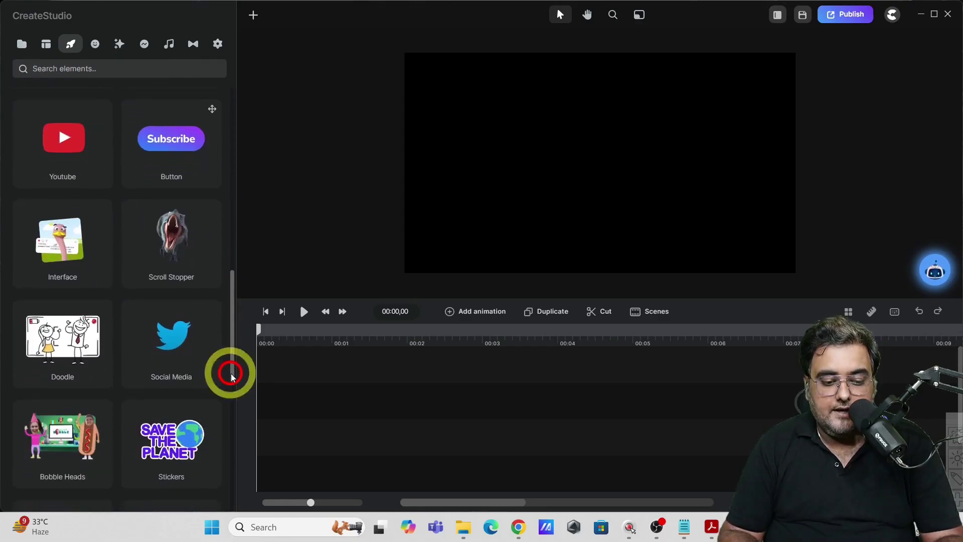
pyautogui.click(54, 340)
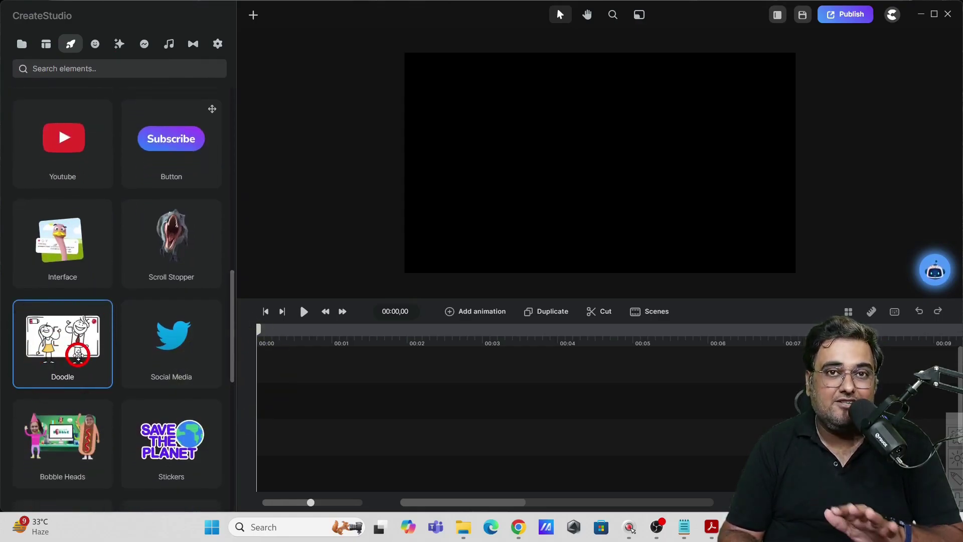
pyautogui.click(86, 341)
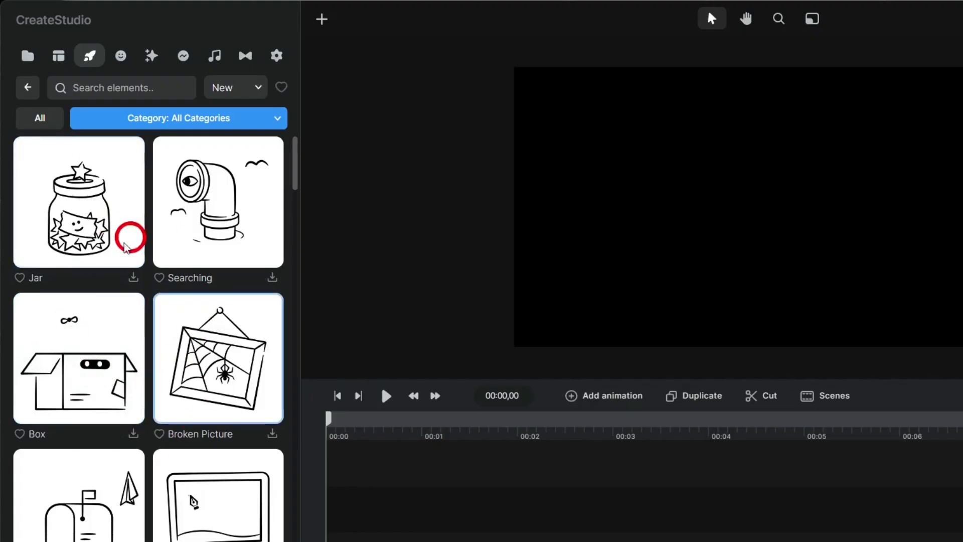
pyautogui.click(29, 91)
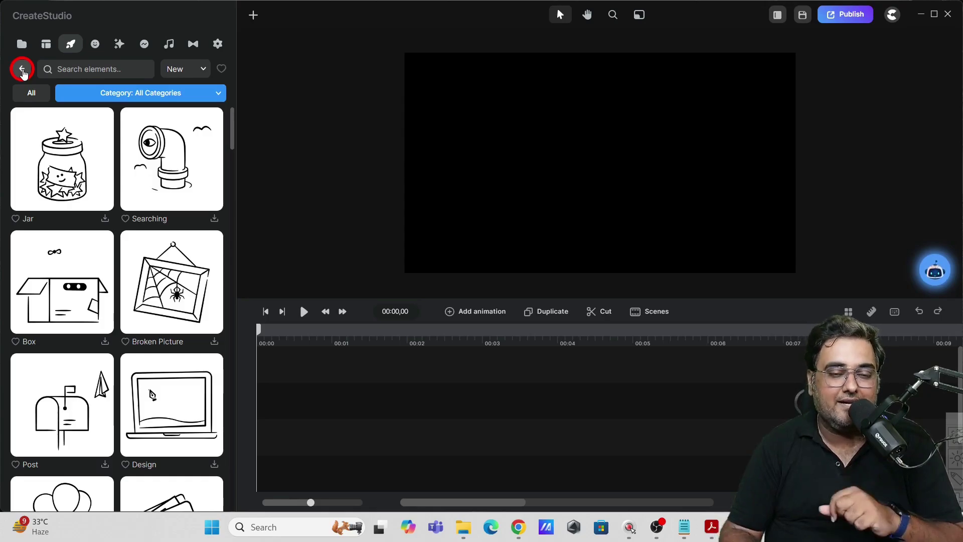
pyautogui.click(23, 70)
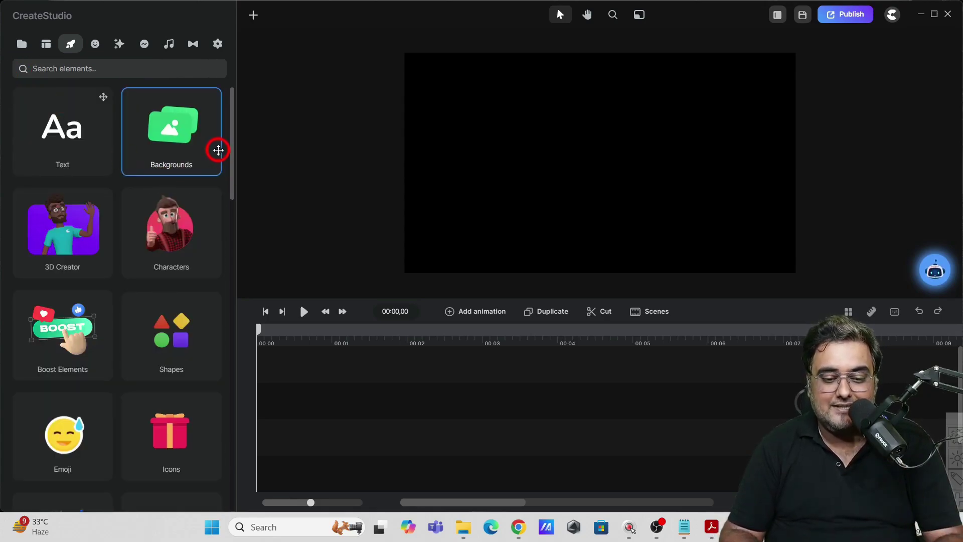
# Find "rectangle" among the Shapes elements and add the Rounded Rectangle to the timeline at 00:00
pyautogui.moveTo(230, 148); pyautogui.dragTo(221, 185)
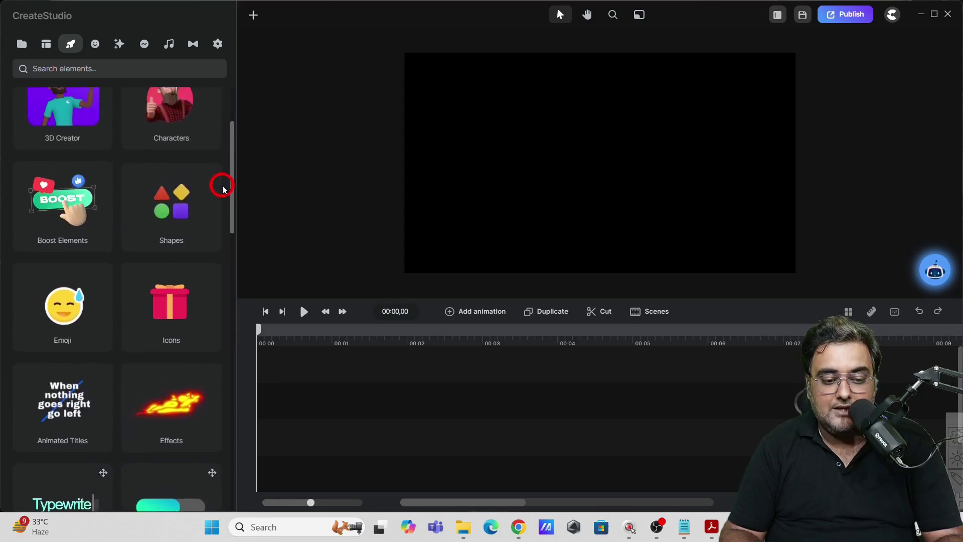
pyautogui.click(171, 208)
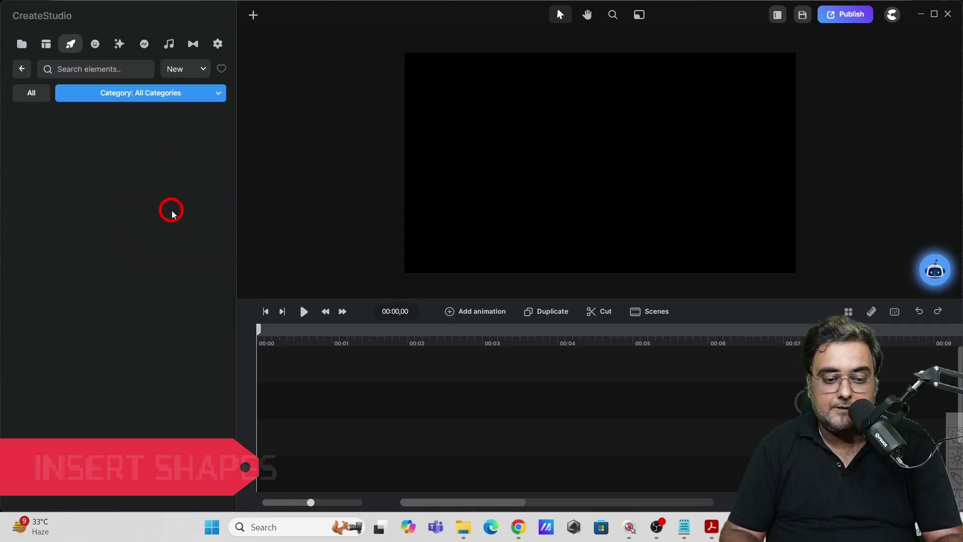
pyautogui.moveTo(232, 140); pyautogui.dragTo(232, 180)
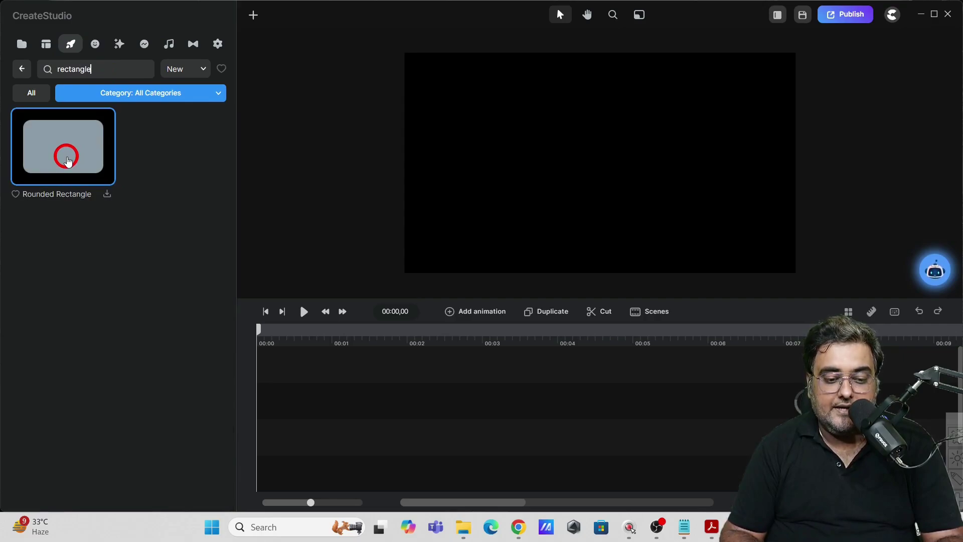
pyautogui.moveTo(104, 196); pyautogui.dragTo(288, 444)
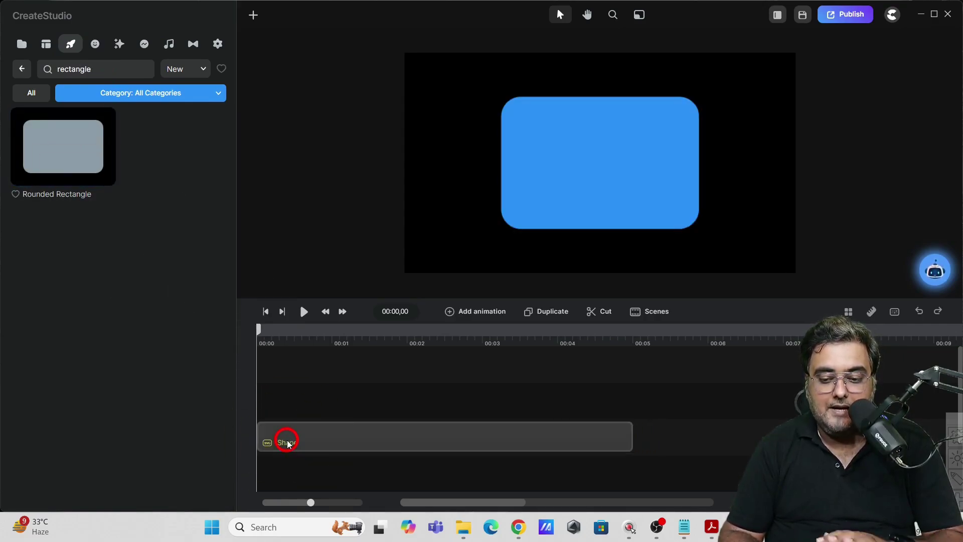
# Set the rounded rectangle's fill color to white (ffffff)
pyautogui.click(598, 178)
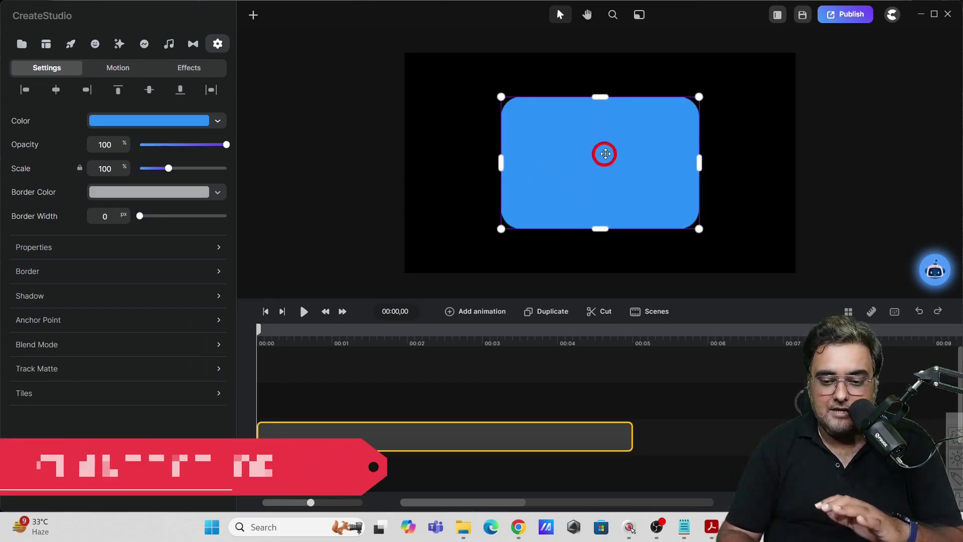
pyautogui.click(220, 123)
pyautogui.moveTo(240, 100); pyautogui.dragTo(234, 97)
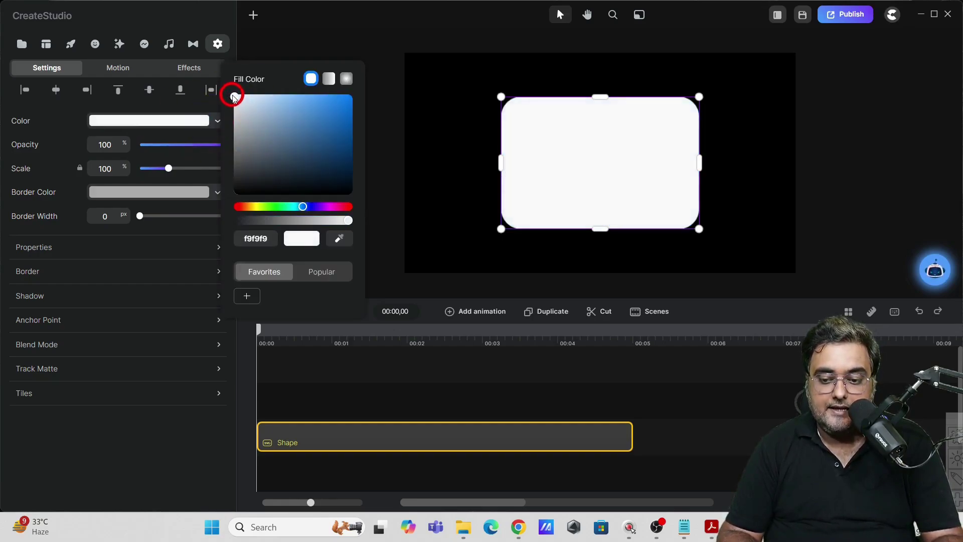
# Enlarge the white rectangle to a scale of about 214% so that it covers the whole canvas, and deselect it
pyautogui.moveTo(500, 229); pyautogui.dragTo(426, 277)
pyautogui.moveTo(427, 98); pyautogui.dragTo(393, 45)
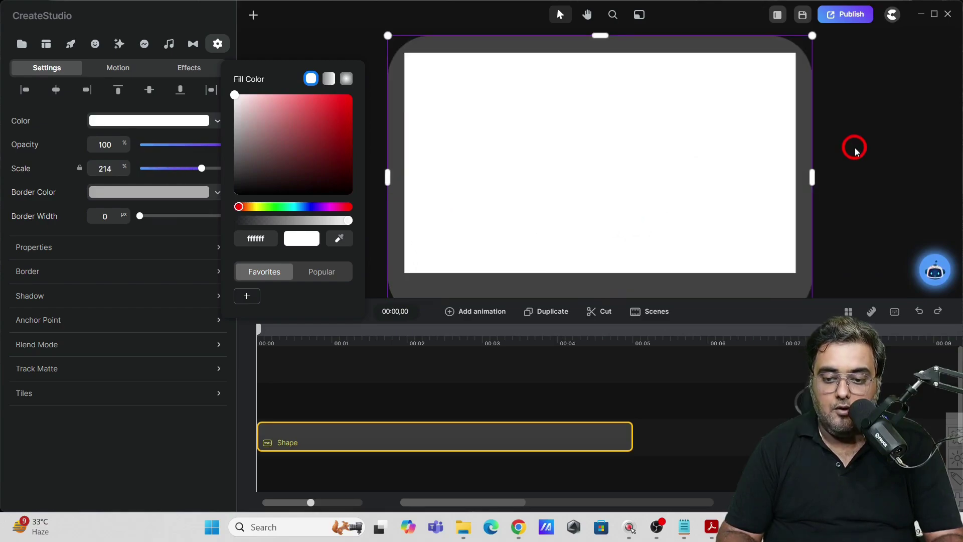
pyautogui.click(853, 146)
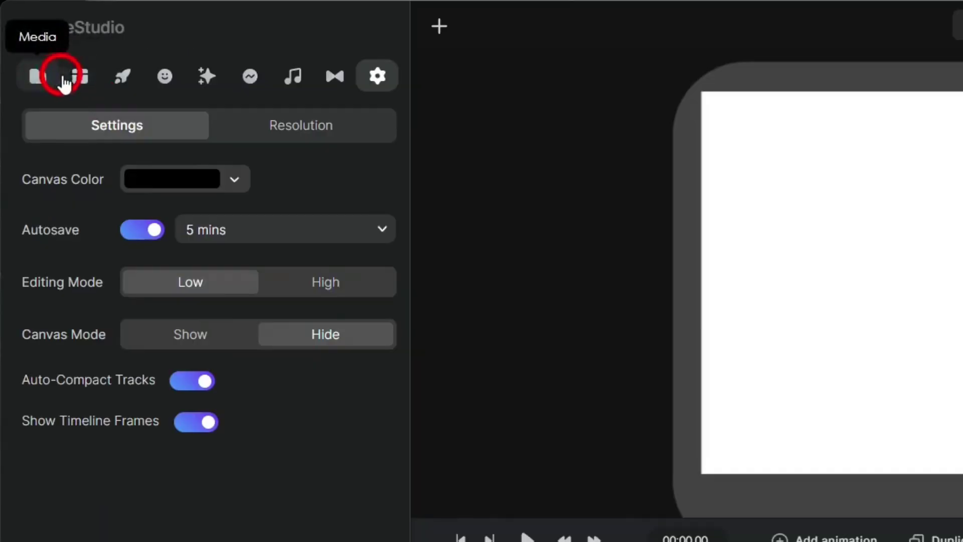
# Import five scene images from the Image folder: animator, handshake, Leonardo AI Scene 2, colored Scene 3 and Whiteboard - Scene 1
pyautogui.click(21, 44)
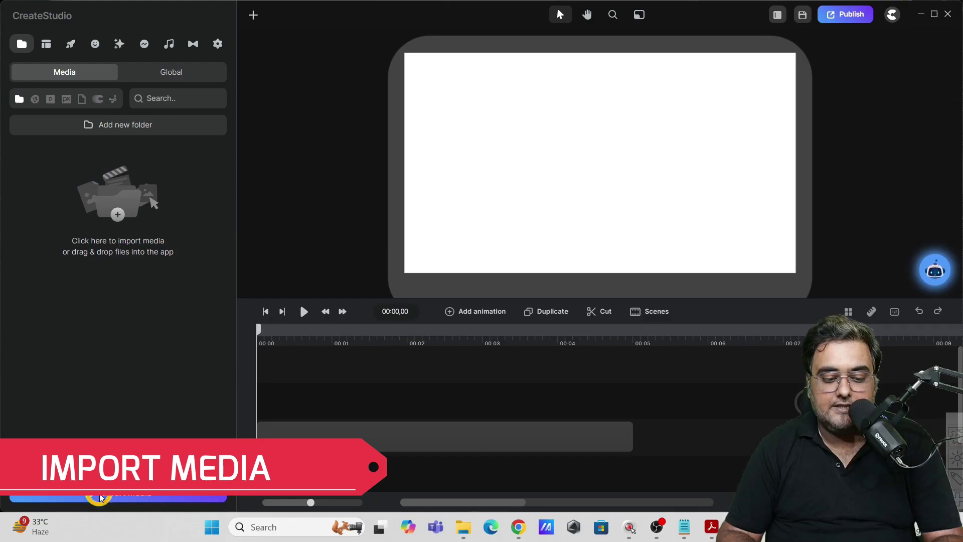
pyautogui.click(100, 494)
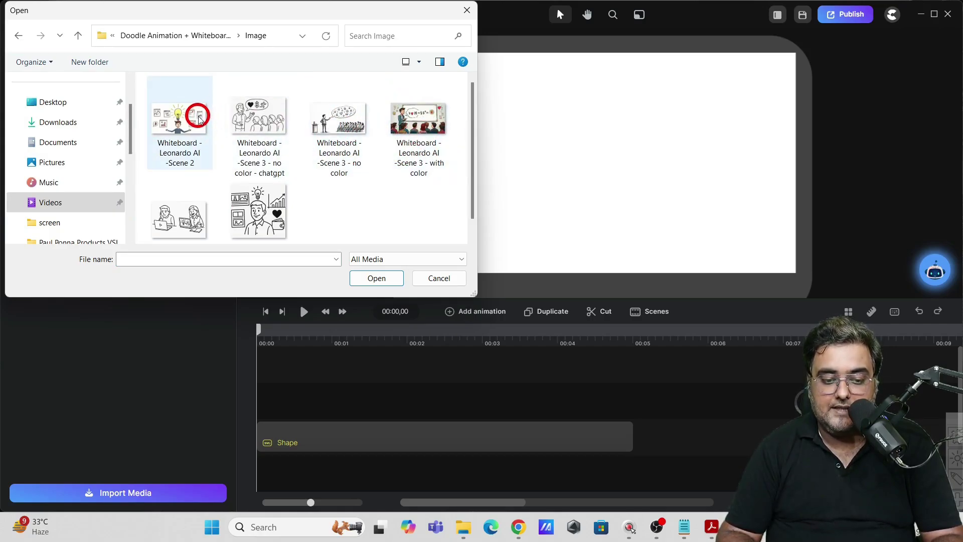
pyautogui.keyDown('ctrl'); pyautogui.click(203, 220); pyautogui.keyUp('ctrl')
pyautogui.keyDown('ctrl'); pyautogui.click(266, 215); pyautogui.keyUp('ctrl')
pyautogui.click(376, 278)
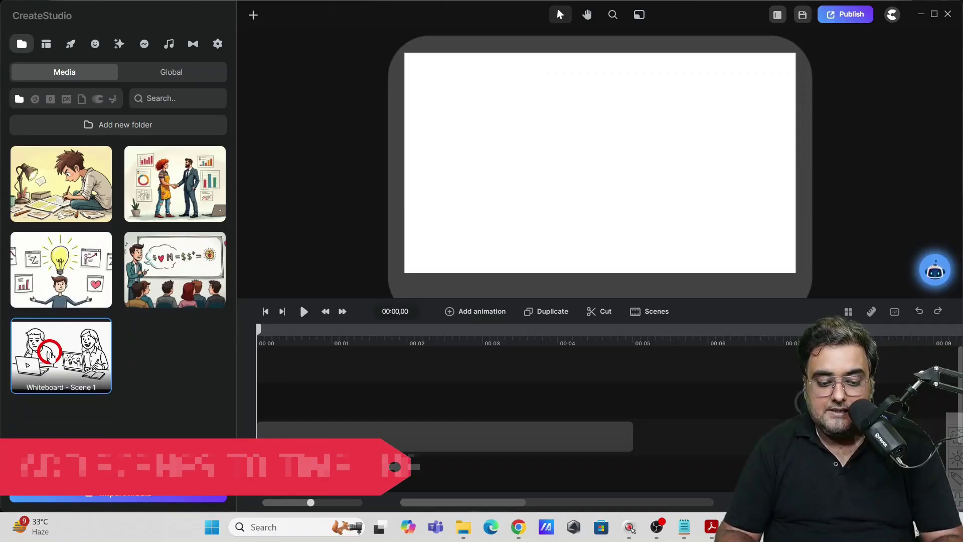
# Add the Whiteboard - Scene 1 image to the timeline at 00:00 on the track above the shape
pyautogui.moveTo(52, 460); pyautogui.dragTo(322, 520)
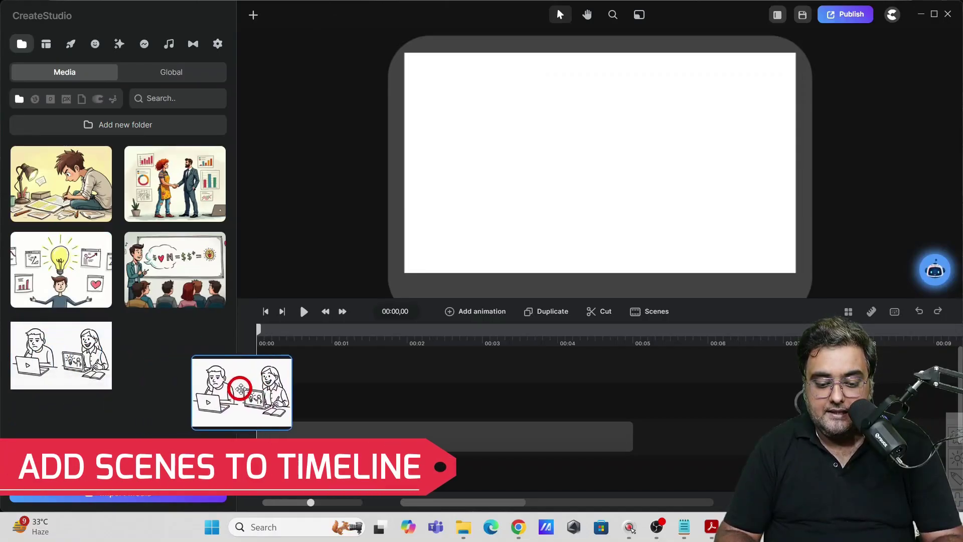
pyautogui.moveTo(242, 390); pyautogui.dragTo(274, 397)
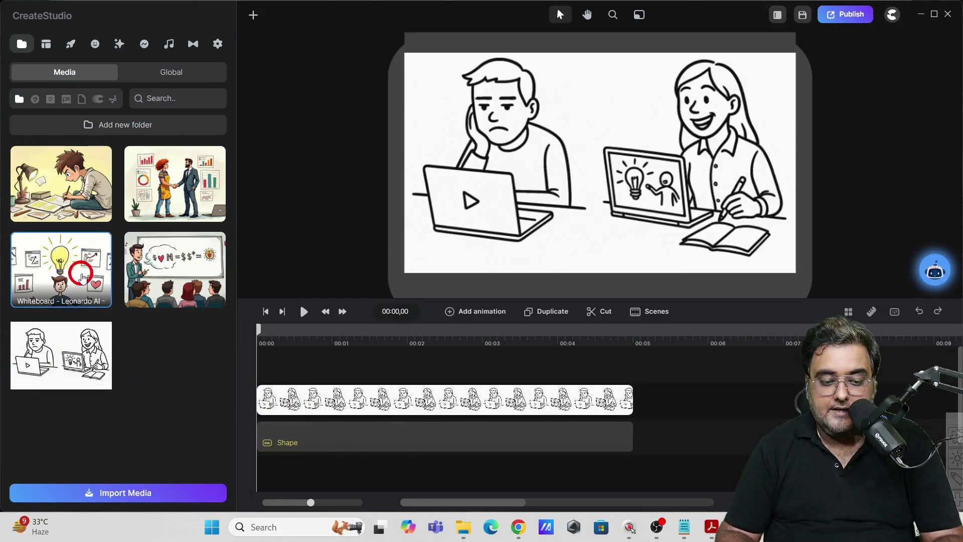
# Add the Leonardo AI Scene 2 image and the remaining scene images end to end after the Whiteboard - Scene 1 clip
pyautogui.moveTo(82, 277); pyautogui.dragTo(670, 391)
pyautogui.moveTo(486, 499)
pyautogui.mouseDown()
pyautogui.moveTo(533, 507)
pyautogui.moveTo(480, 508)
pyautogui.mouseUp()
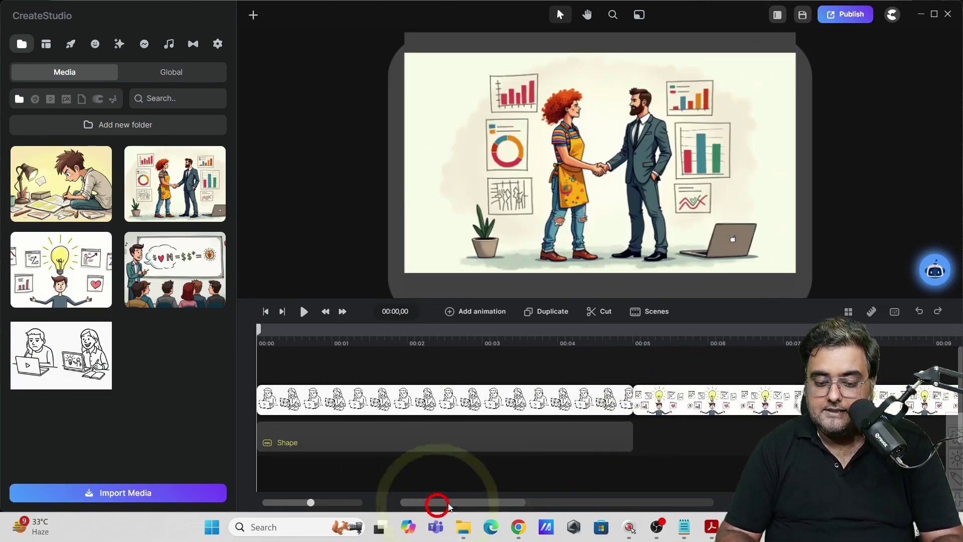
# Extend the white background shape on the timeline beneath the scene clips and preview the playback from 00:00
pyautogui.click(618, 439)
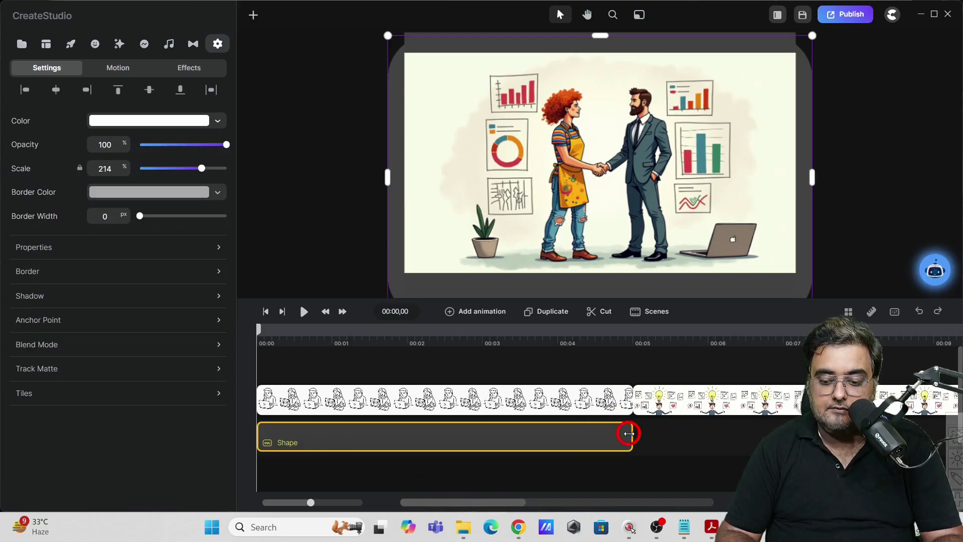
pyautogui.moveTo(630, 435); pyautogui.dragTo(777, 436)
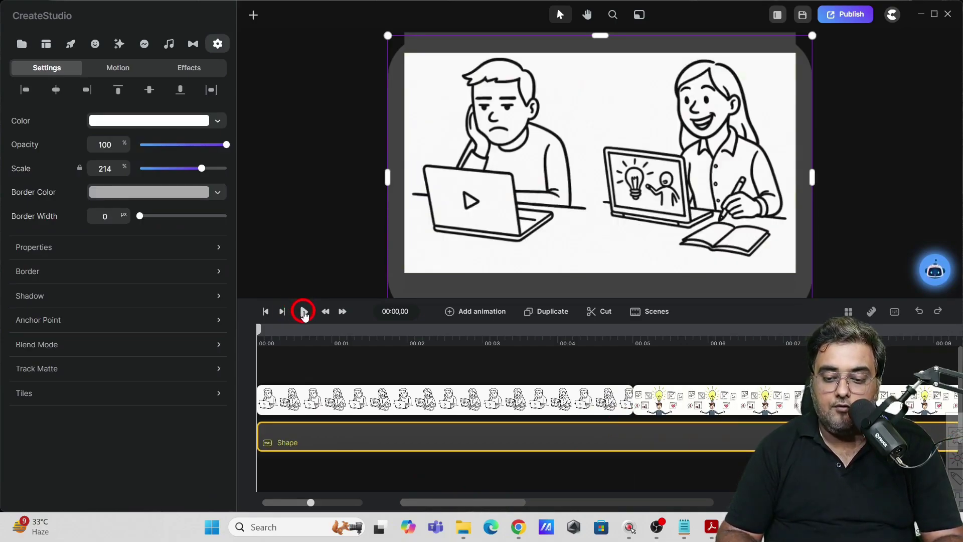
pyautogui.click(304, 311)
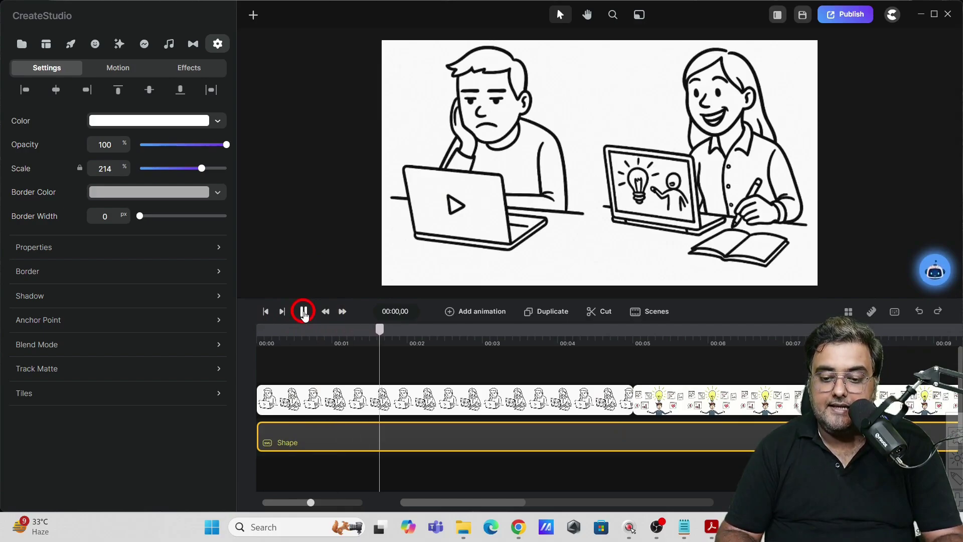
pyautogui.click(303, 311)
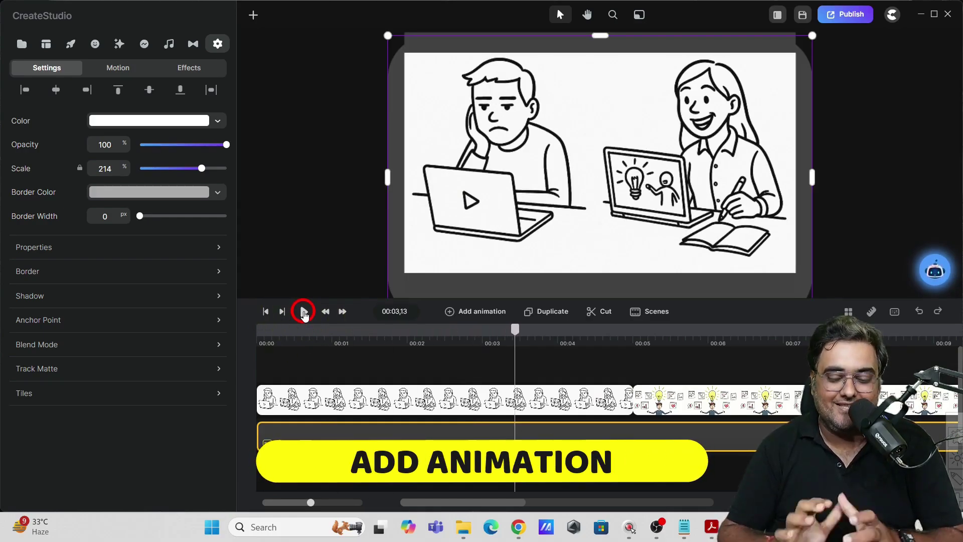
# Apply the Doodle effect to the first scene clip and preview its hand-drawing animation from 00:00
pyautogui.click(319, 404)
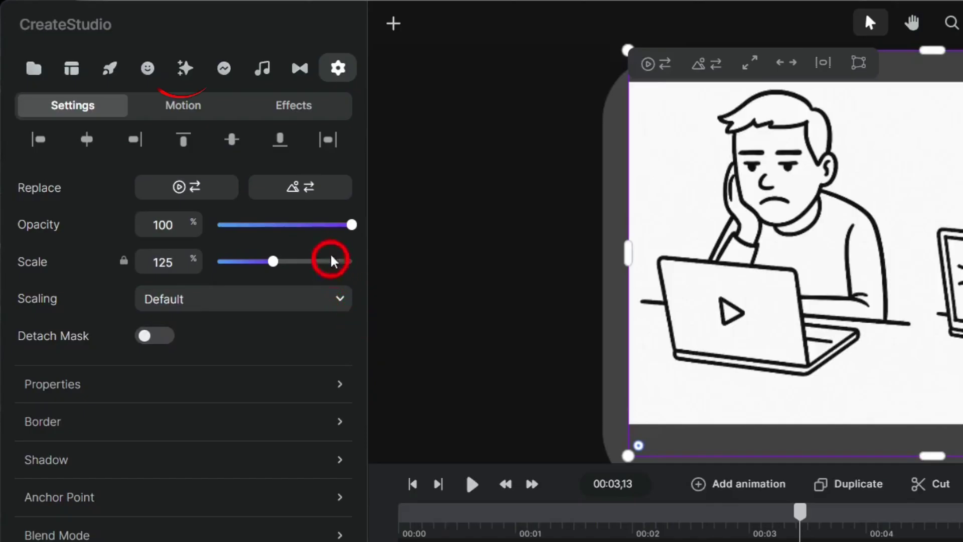
pyautogui.click(187, 69)
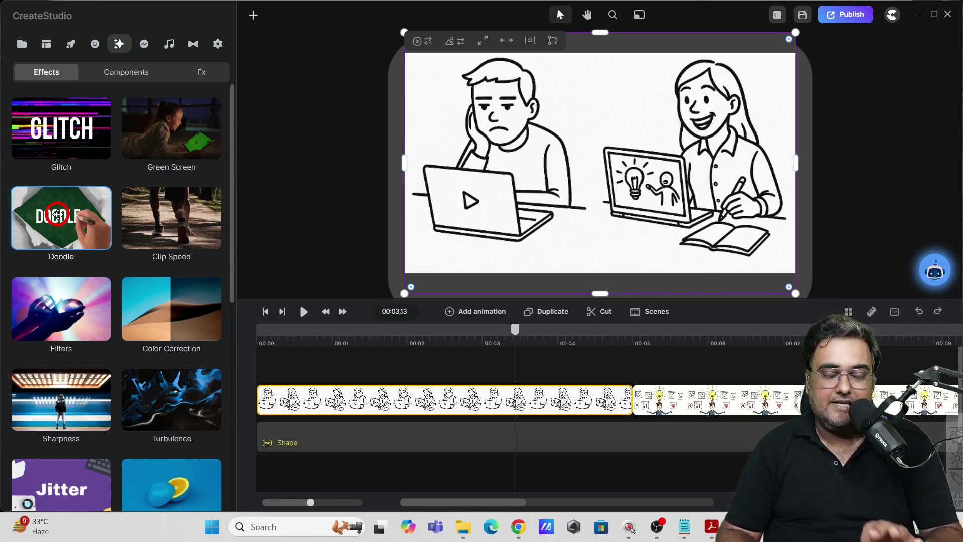
pyautogui.moveTo(58, 215)
pyautogui.mouseDown()
pyautogui.moveTo(163, 285)
pyautogui.moveTo(296, 325)
pyautogui.moveTo(331, 392)
pyautogui.mouseUp()
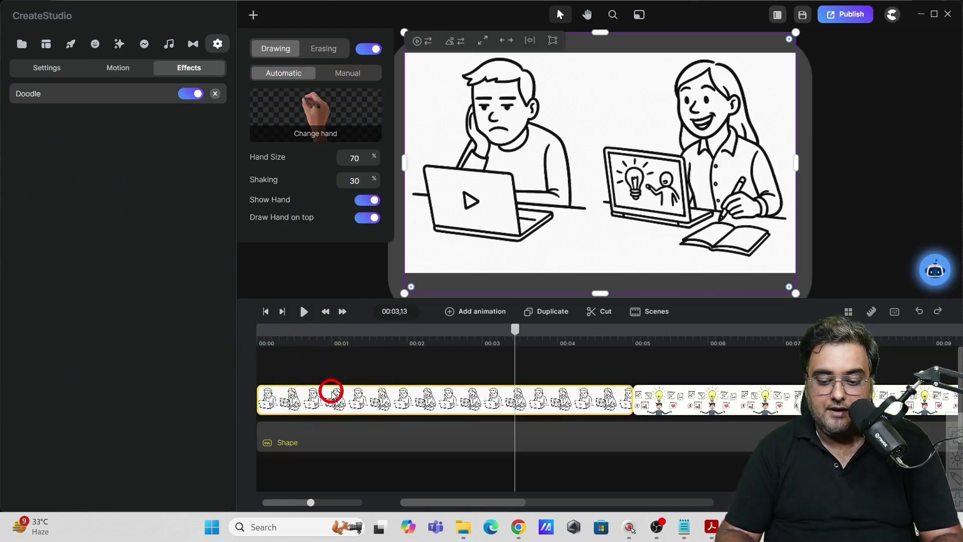
pyautogui.moveTo(519, 333); pyautogui.dragTo(249, 329)
pyautogui.click(304, 313)
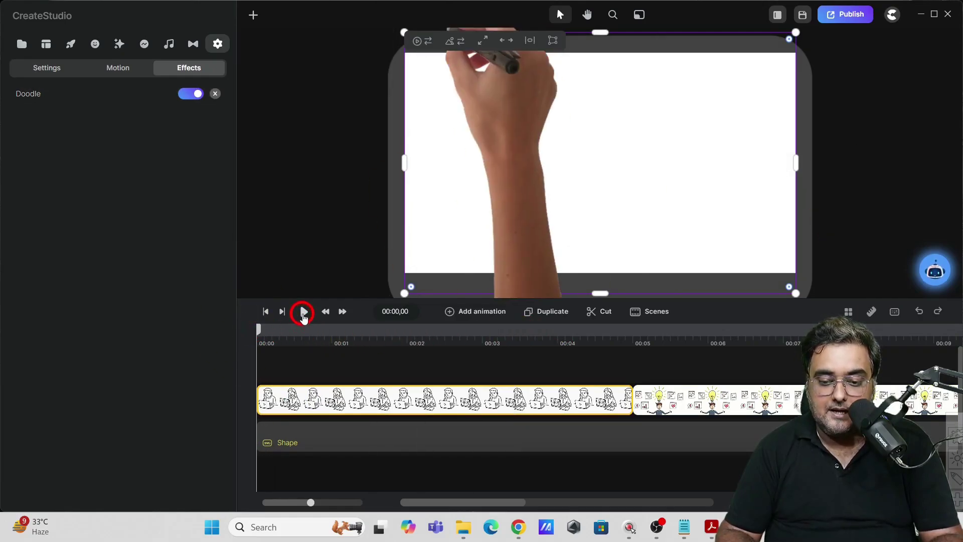
pyautogui.click(304, 313)
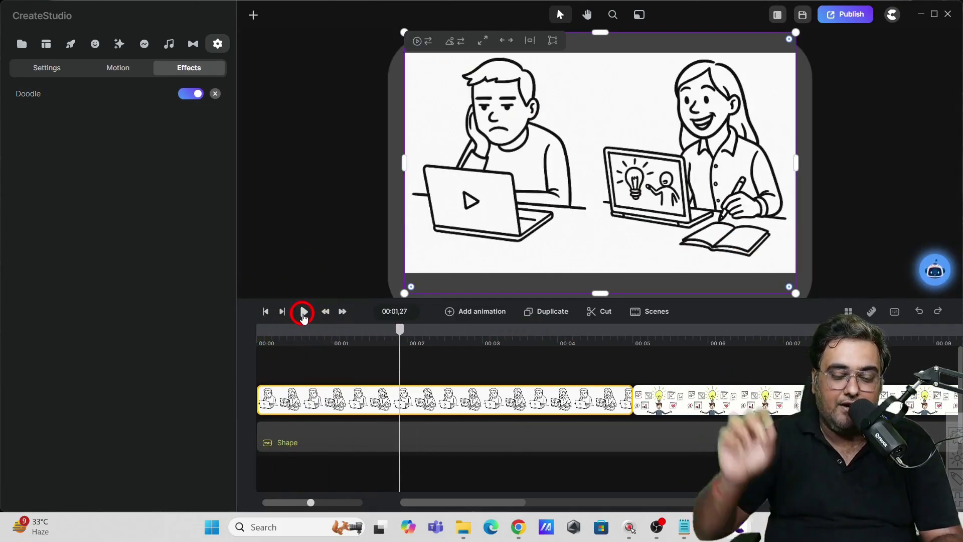
# Lengthen the Drawing animation on the first scene clip to about 3.2 seconds
pyautogui.click(304, 371)
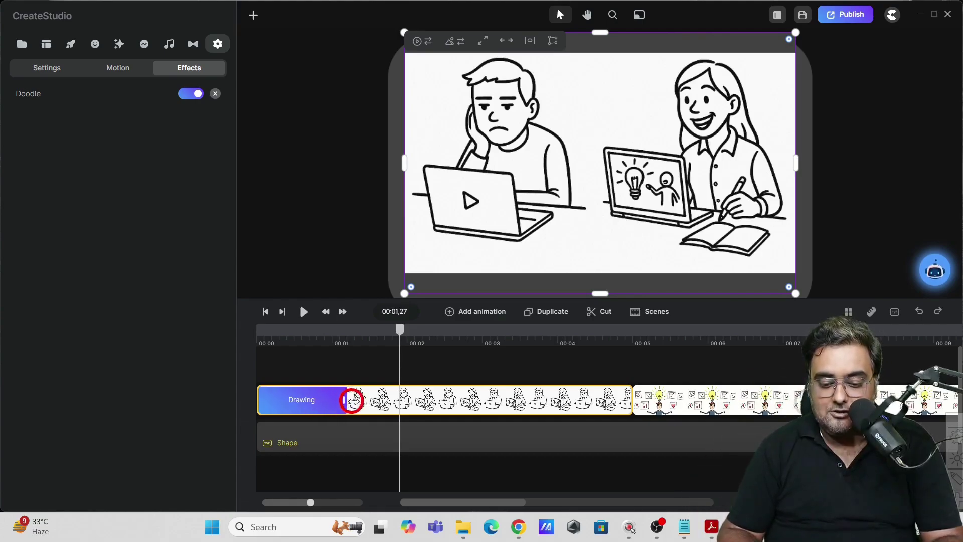
pyautogui.moveTo(351, 400); pyautogui.dragTo(496, 401)
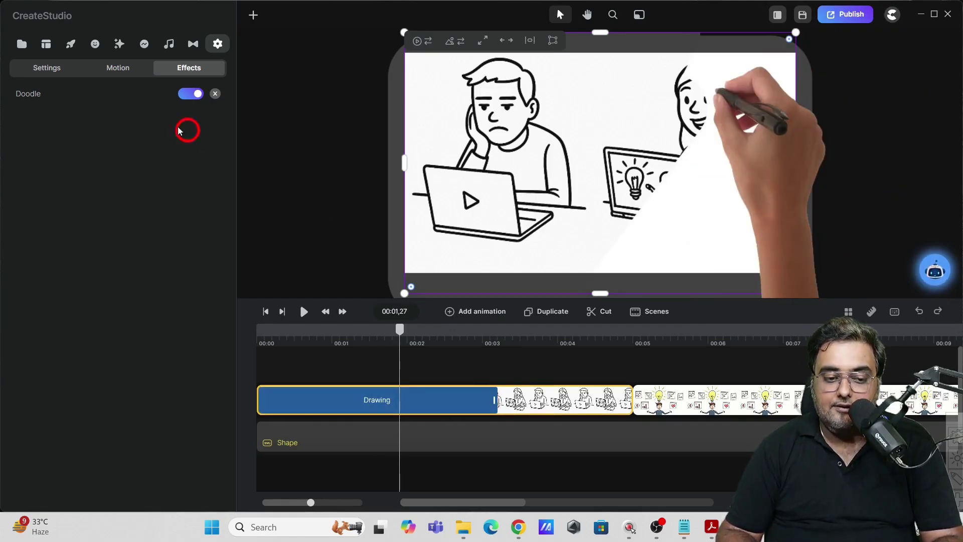
# Try the Doodle effect's Manual drawing mode and hiding the hand, returning to Automatic with Show Hand on
pyautogui.click(86, 96)
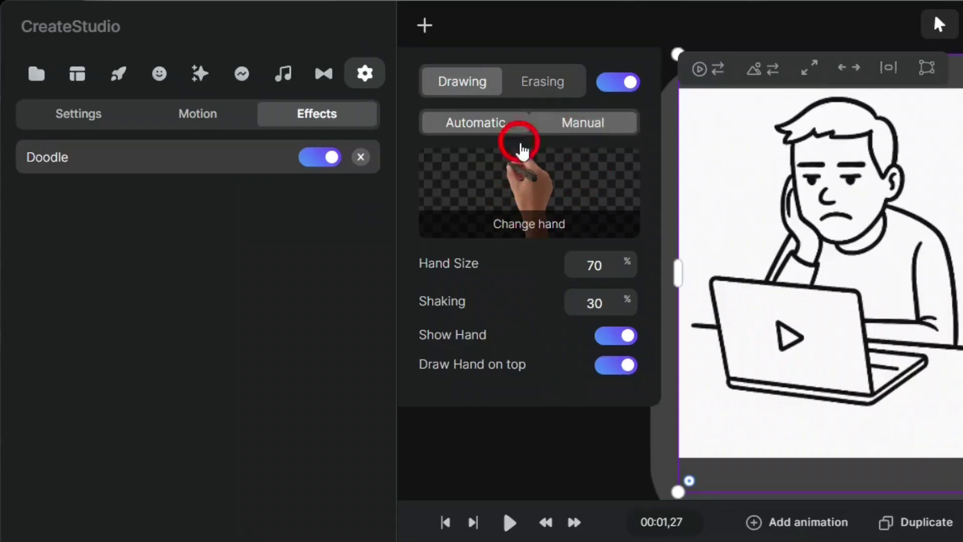
pyautogui.click(569, 128)
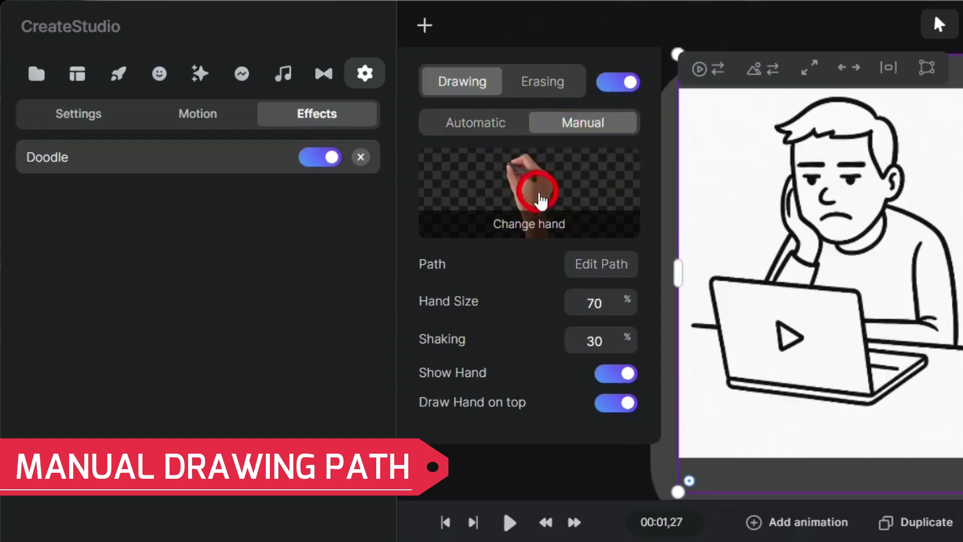
pyautogui.click(490, 120)
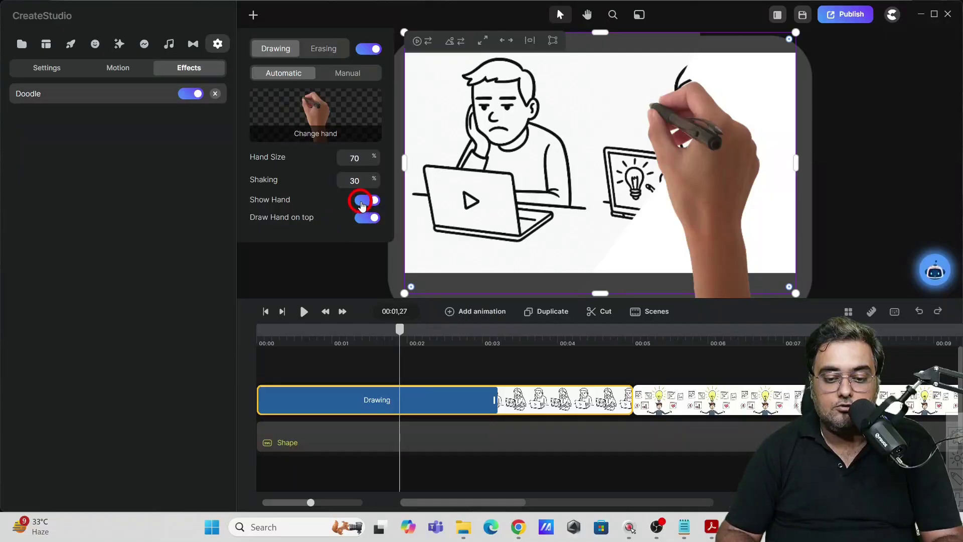
pyautogui.click(362, 201)
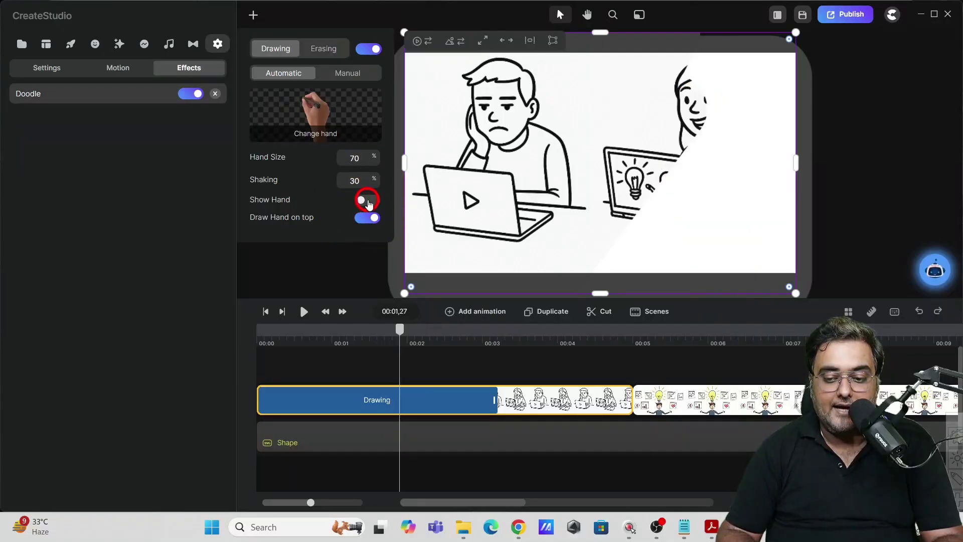
pyautogui.click(366, 200)
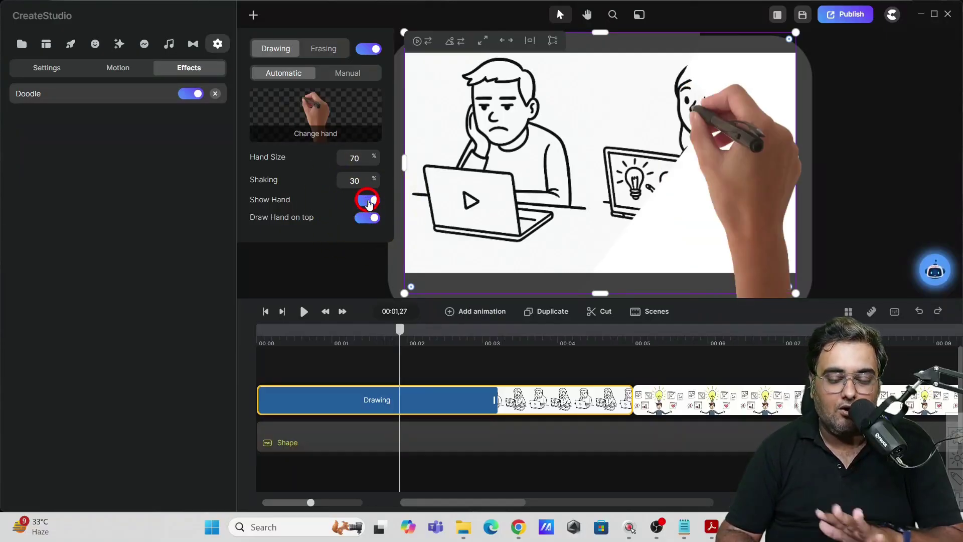
# Preview the slowed-down drawing of the first scene from 00:00 into the second scene
pyautogui.moveTo(399, 327); pyautogui.dragTo(242, 339)
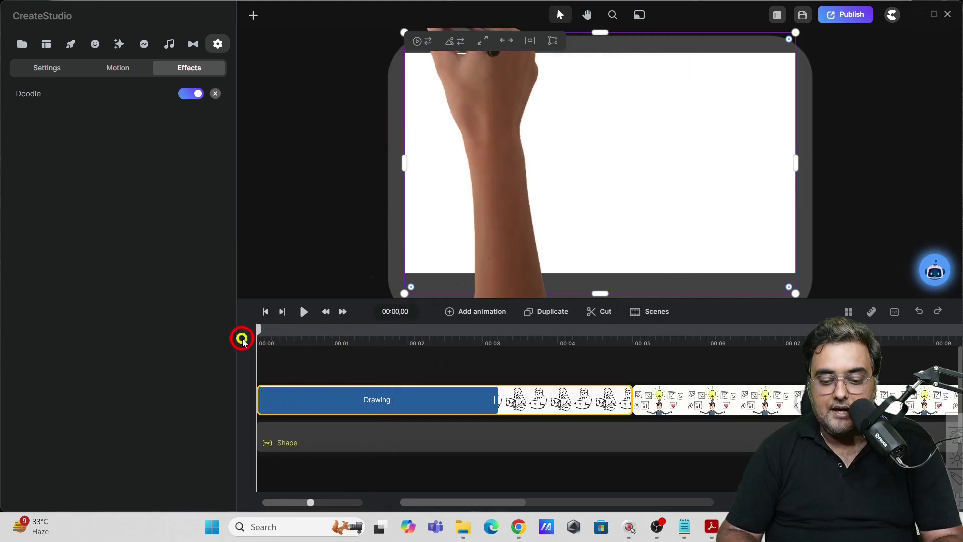
pyautogui.click(302, 311)
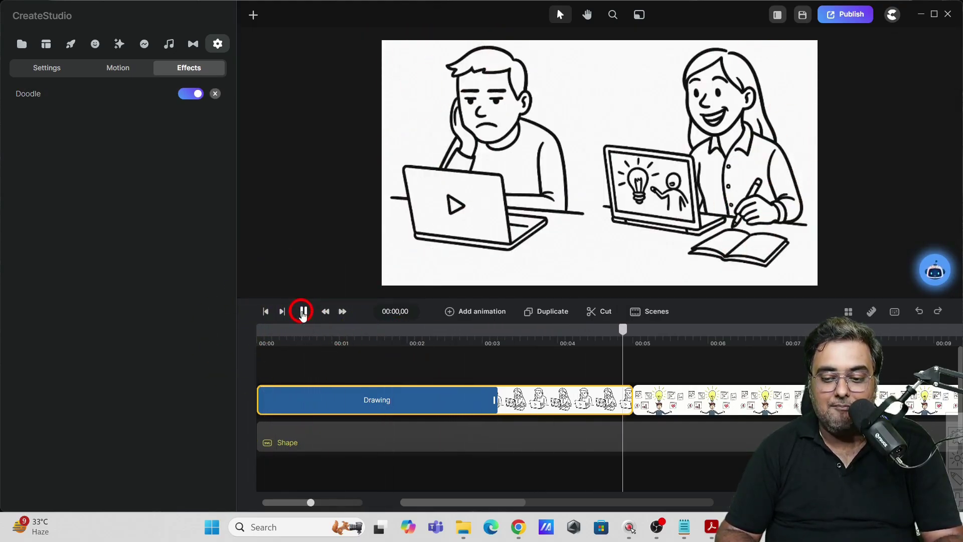
pyautogui.click(302, 312)
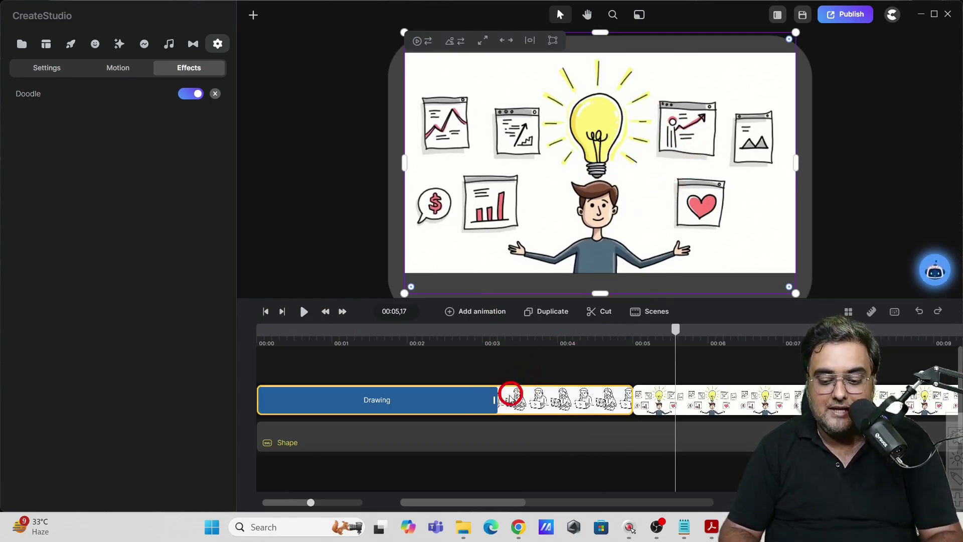
# Apply the Doodle effect to the light bulb scene clip and lengthen its Drawing animation to about 3.2 seconds
pyautogui.click(696, 405)
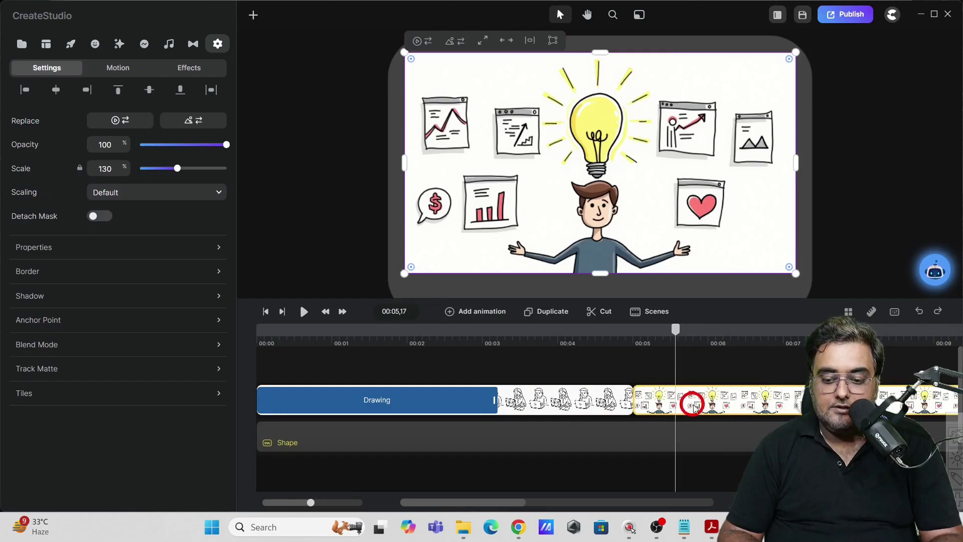
pyautogui.click(185, 70)
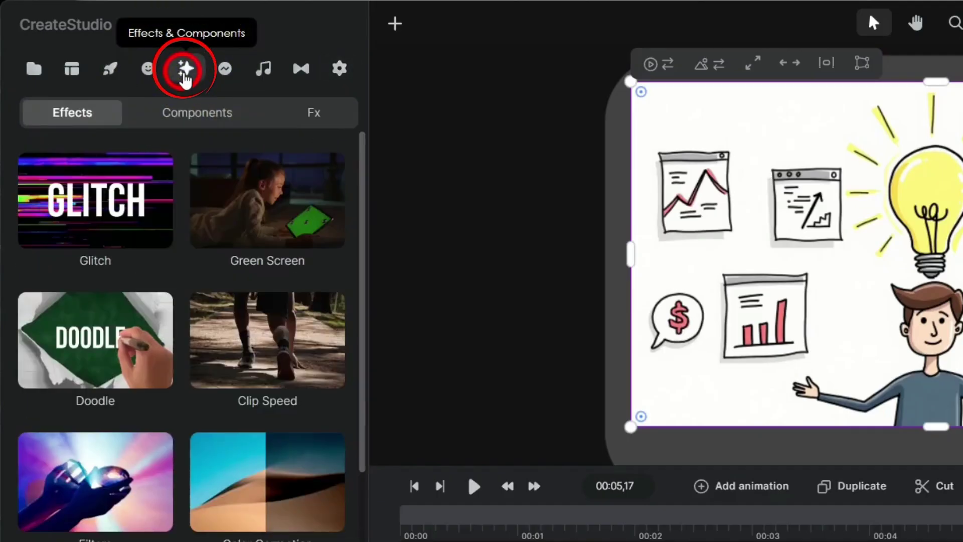
pyautogui.moveTo(64, 361)
pyautogui.mouseDown()
pyautogui.moveTo(393, 458)
pyautogui.moveTo(866, 540)
pyautogui.moveTo(671, 420)
pyautogui.moveTo(684, 404)
pyautogui.moveTo(669, 412)
pyautogui.moveTo(878, 400)
pyautogui.mouseUp()
pyautogui.click(691, 410)
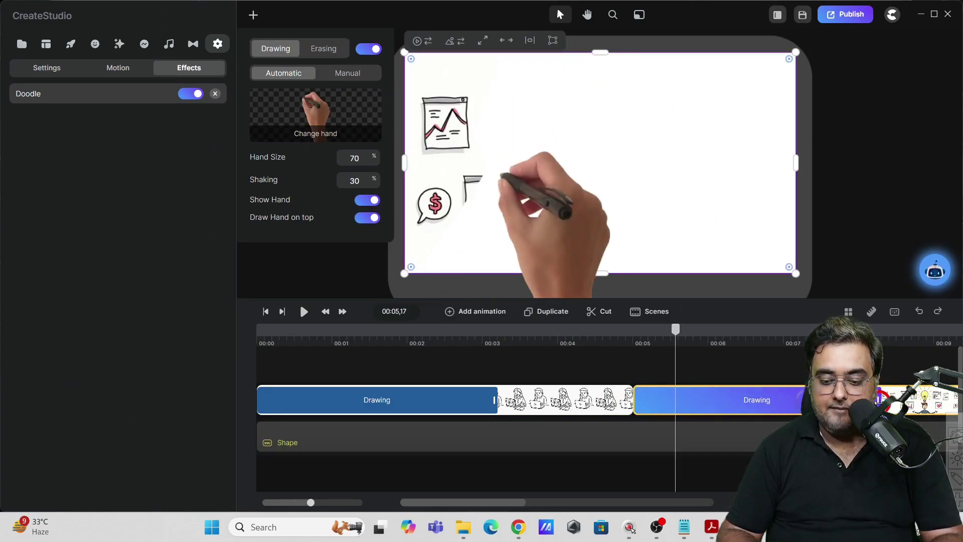
# Apply the Doodle effect to the third clip, the colored classroom scene, and lengthen its Drawing animation
pyautogui.moveTo(406, 502)
pyautogui.mouseDown()
pyautogui.moveTo(473, 503)
pyautogui.moveTo(432, 502)
pyautogui.moveTo(451, 502)
pyautogui.mouseUp()
pyautogui.click(515, 369)
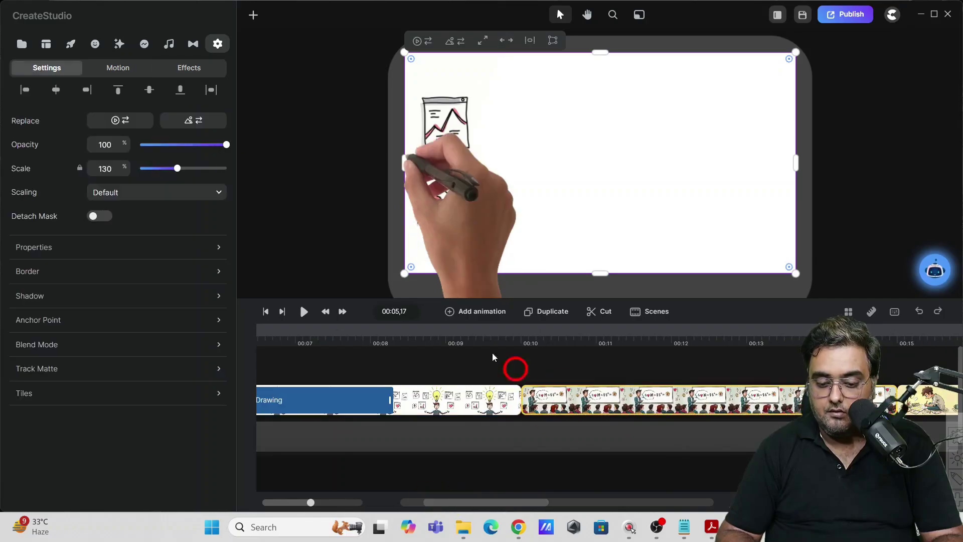
pyautogui.click(119, 43)
pyautogui.moveTo(61, 221)
pyautogui.mouseDown()
pyautogui.moveTo(355, 277)
pyautogui.moveTo(570, 408)
pyautogui.moveTo(576, 402)
pyautogui.mouseUp()
pyautogui.click(54, 193)
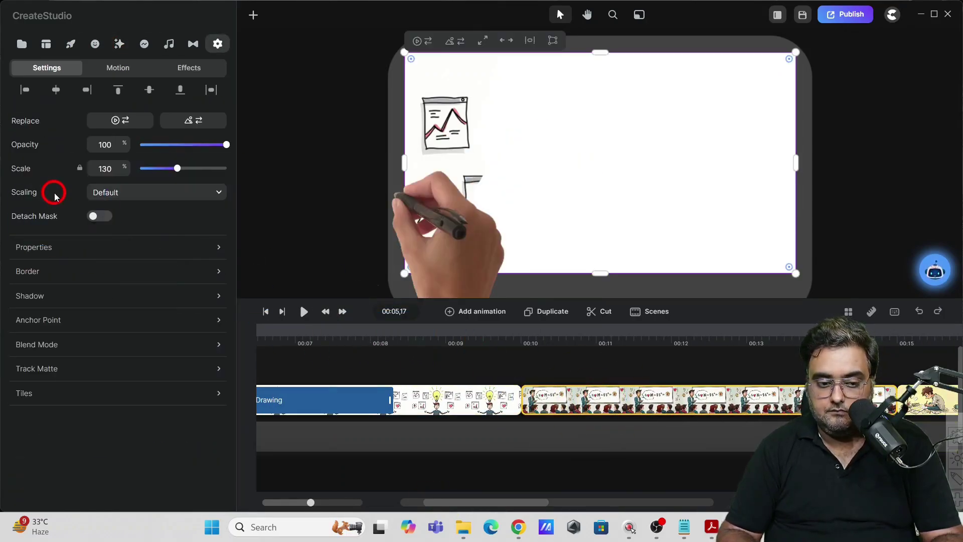
pyautogui.click(119, 44)
pyautogui.moveTo(54, 216)
pyautogui.mouseDown()
pyautogui.moveTo(603, 401)
pyautogui.moveTo(731, 400)
pyautogui.mouseUp()
# Apply the Doodle effect to the animator scene clip with a Drawing animation of about 3.5 seconds
pyautogui.moveTo(437, 502); pyautogui.dragTo(466, 502)
pyautogui.click(119, 43)
pyautogui.moveTo(60, 216)
pyautogui.mouseDown()
pyautogui.moveTo(329, 381)
pyautogui.moveTo(468, 411)
pyautogui.moveTo(525, 402)
pyautogui.mouseUp()
# Apply the Doodle effect to the handshake scene clip with a Drawing animation of about 3.5 seconds
pyautogui.click(119, 44)
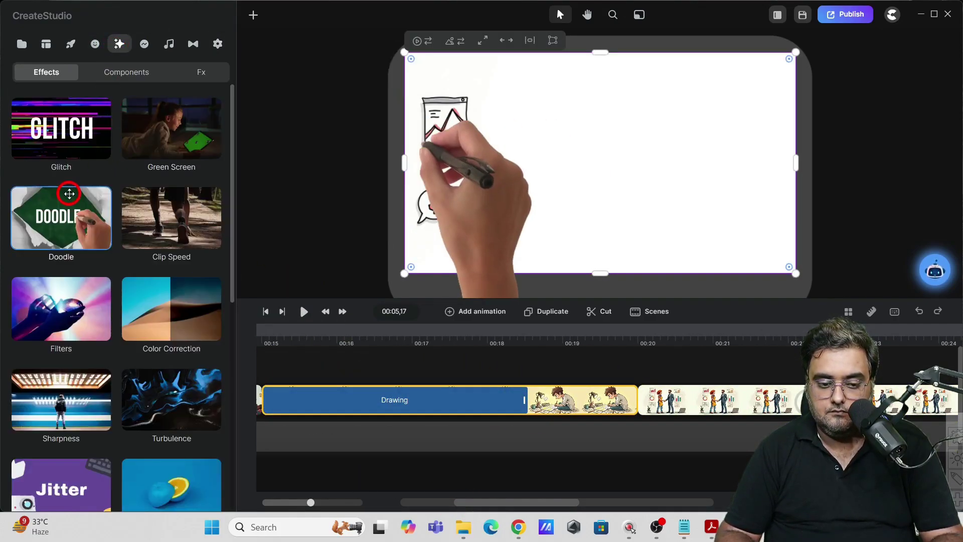
pyautogui.moveTo(63, 211)
pyautogui.mouseDown()
pyautogui.moveTo(724, 397)
pyautogui.moveTo(802, 400)
pyautogui.mouseUp()
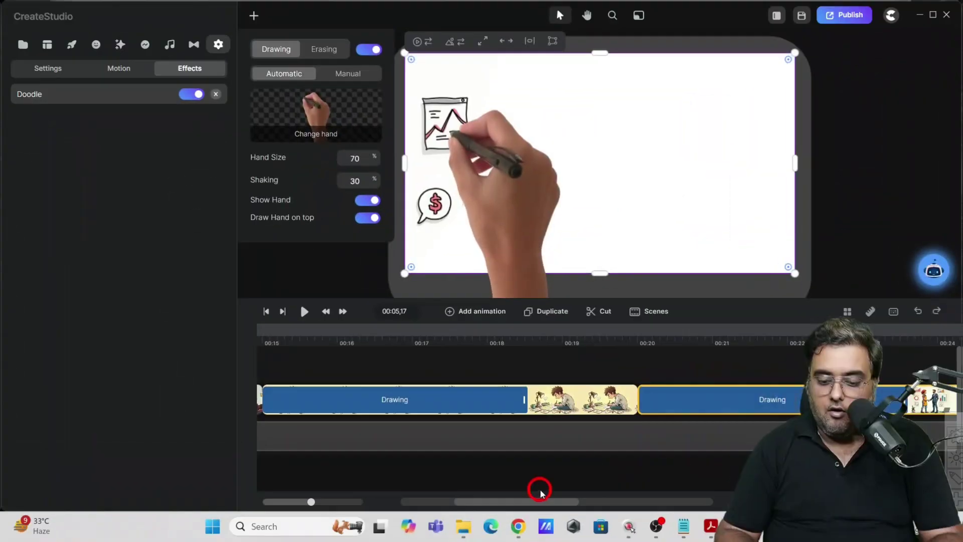
pyautogui.moveTo(531, 504); pyautogui.dragTo(462, 508)
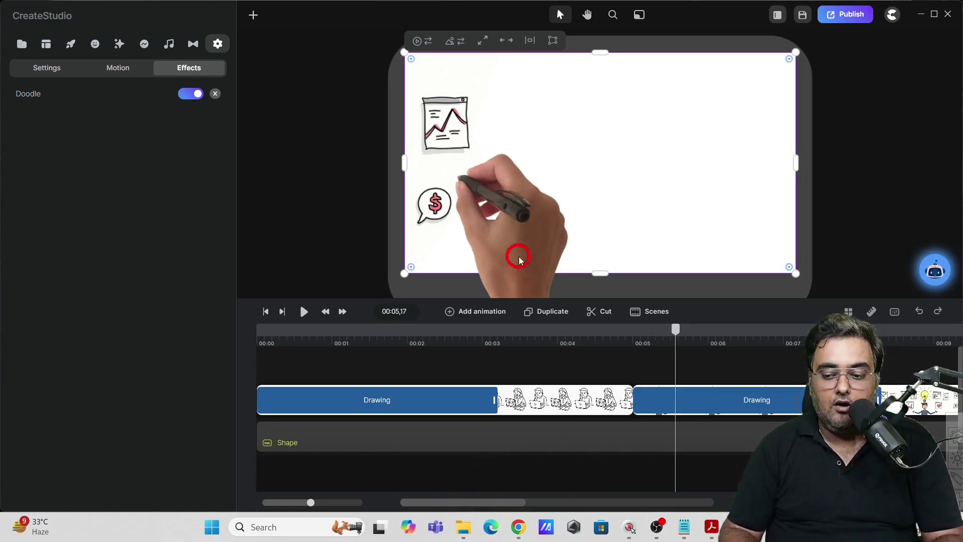
# Open the A.I. speech generator after checking the voice recording option, and paste in the voice-over script
pyautogui.click(934, 270)
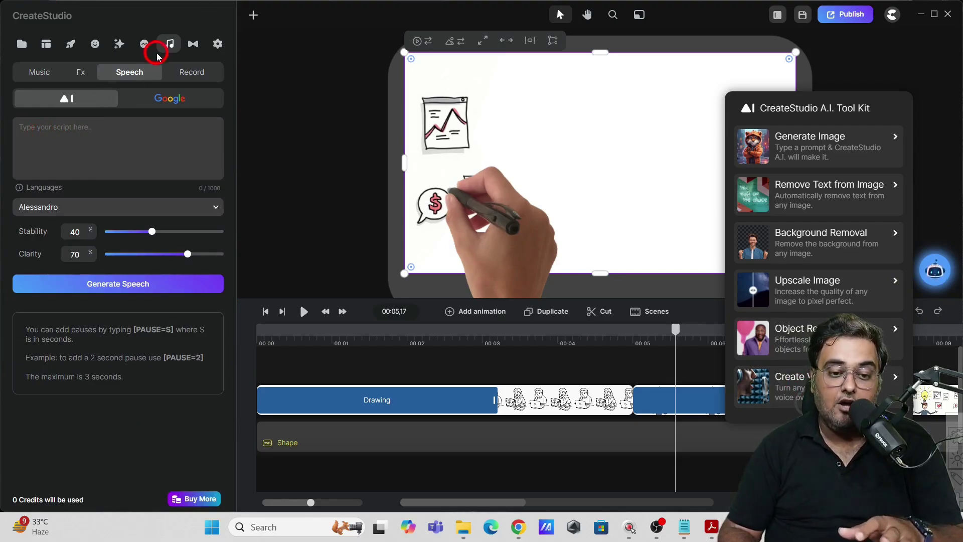
pyautogui.click(188, 73)
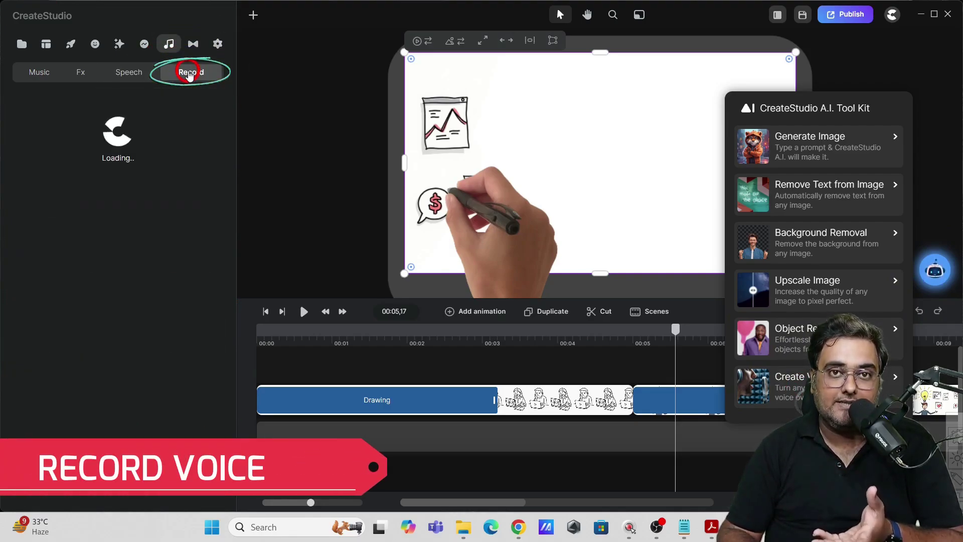
pyautogui.click(139, 73)
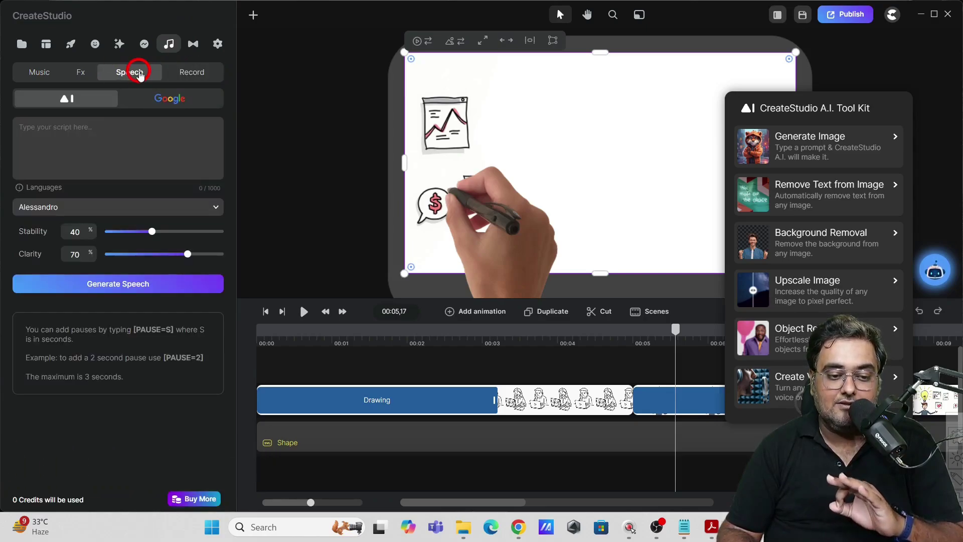
pyautogui.click(91, 133)
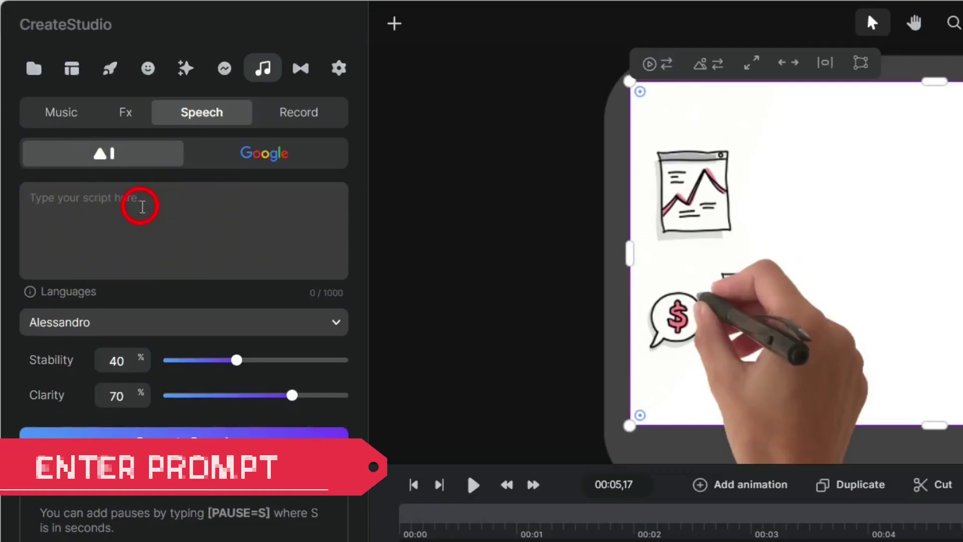
pyautogui.hotkey('ctrl', 'v')
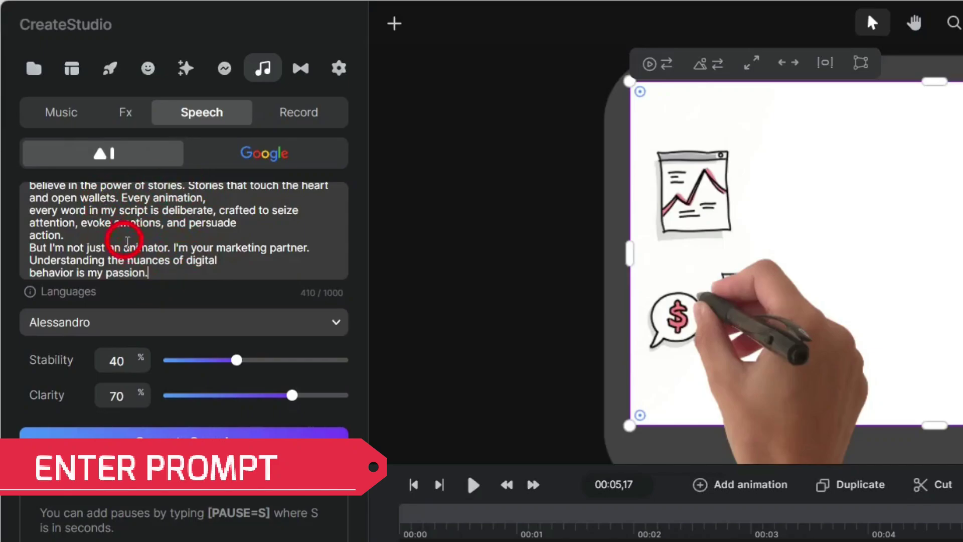
# Generate the voice-over speech with the Alessandro voice, then import it and place it on the timeline from 00:00
pyautogui.moveTo(51, 296)
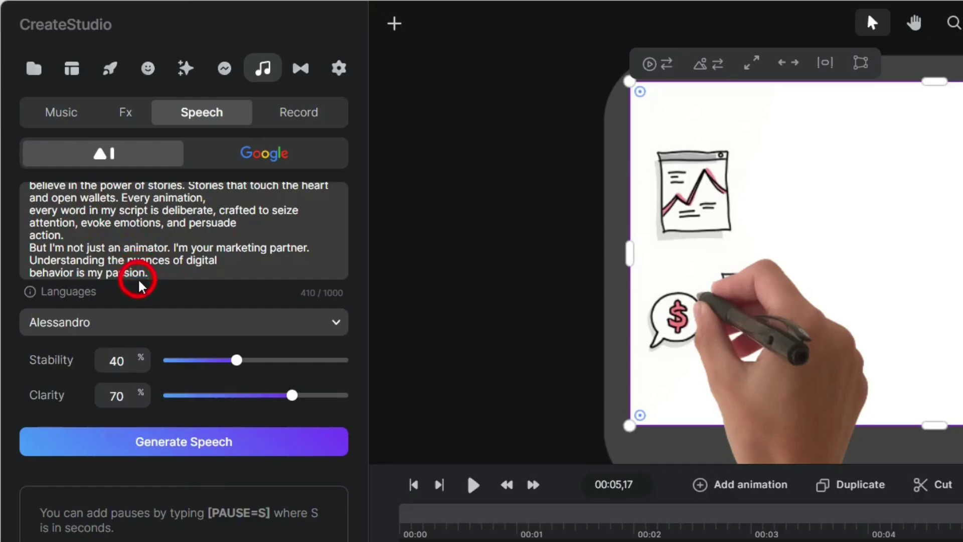
pyautogui.click(164, 331)
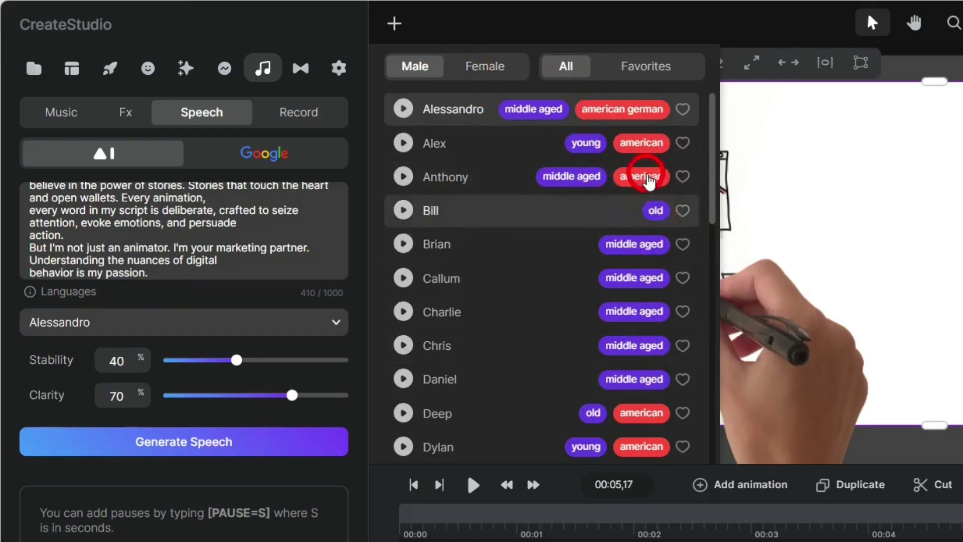
pyautogui.click(208, 448)
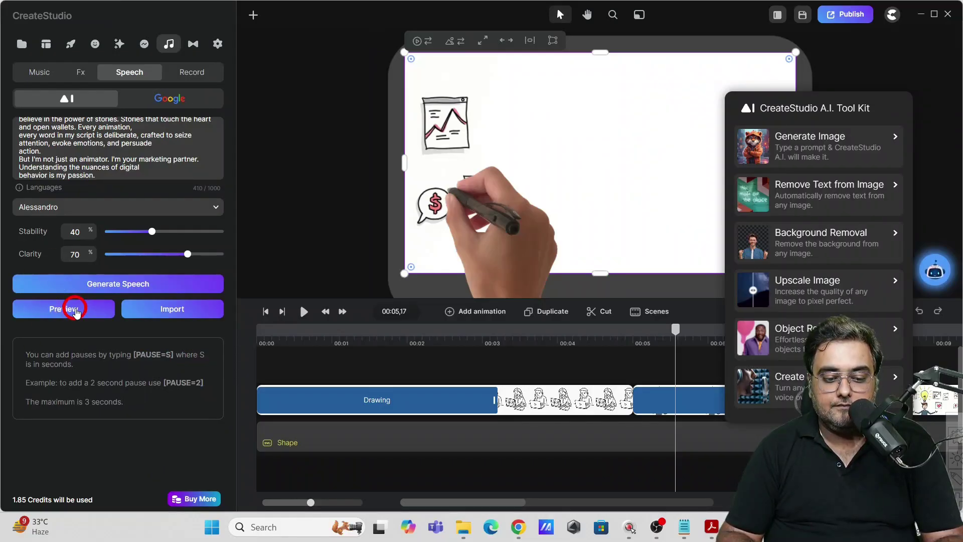
pyautogui.click(169, 312)
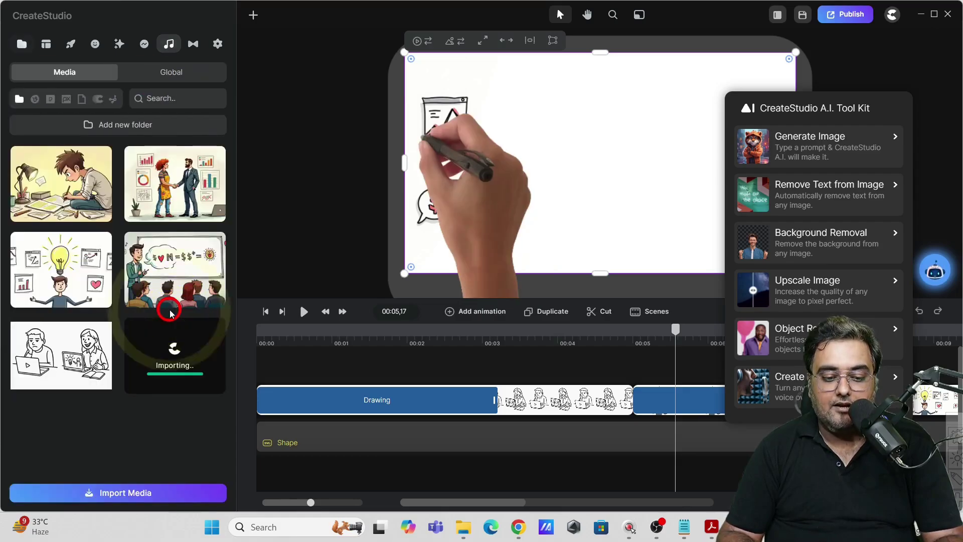
pyautogui.click(169, 346)
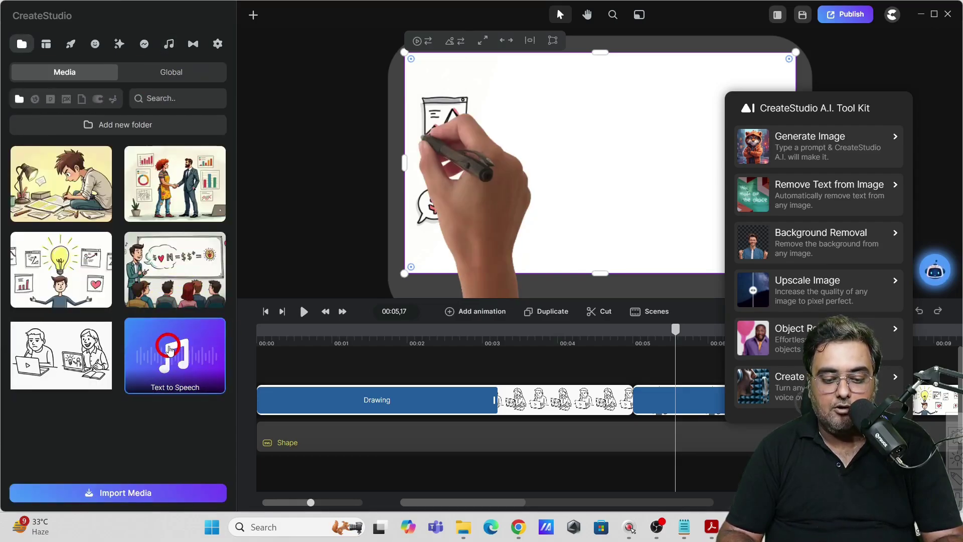
pyautogui.moveTo(170, 349); pyautogui.dragTo(318, 411)
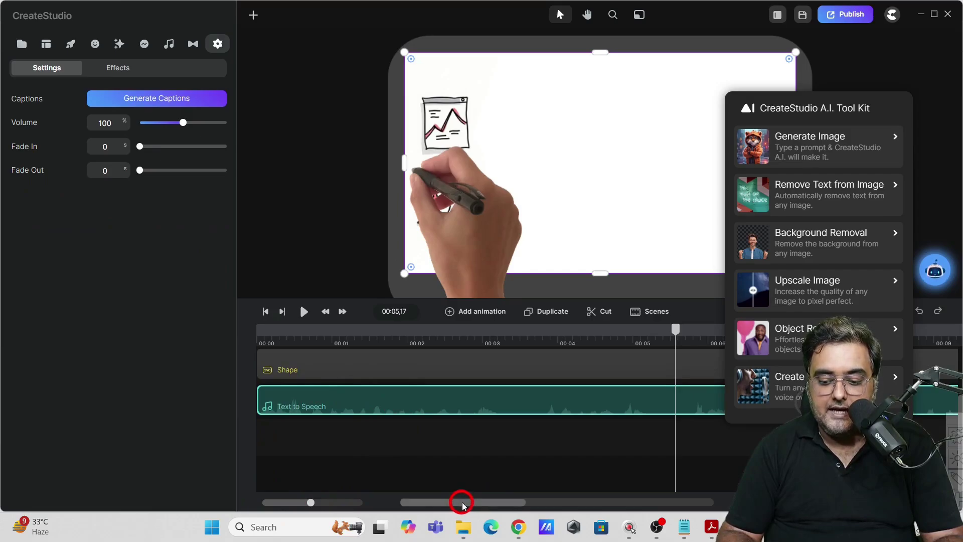
# Extend the handshake scene clip to the end of the voice-over, at about 28 seconds
pyautogui.moveTo(462, 504); pyautogui.dragTo(542, 503)
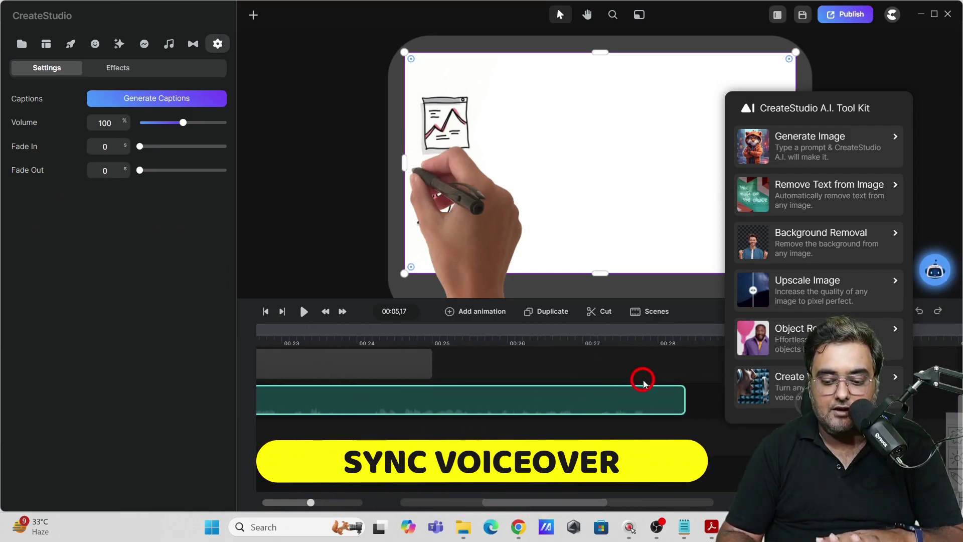
pyautogui.click(907, 107)
pyautogui.click(426, 365)
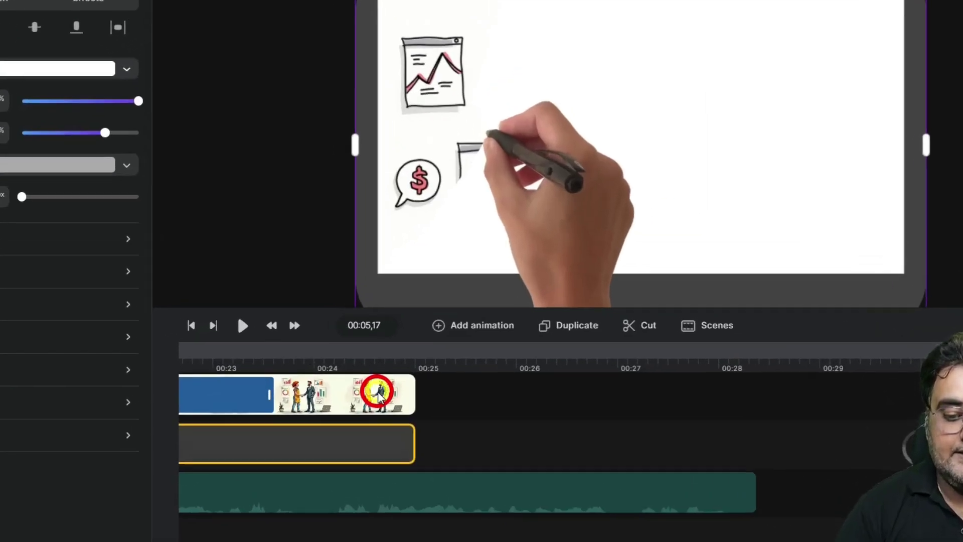
pyautogui.moveTo(387, 511); pyautogui.dragTo(859, 524)
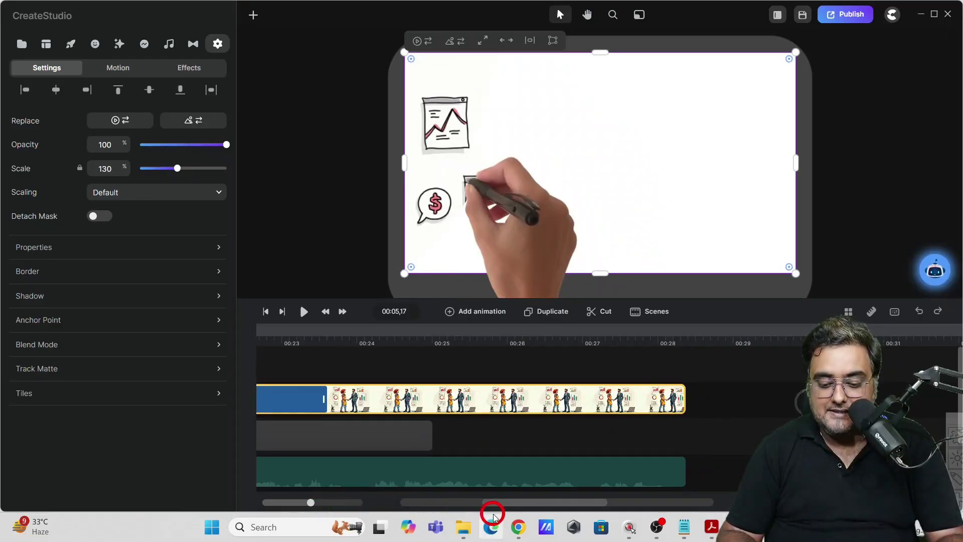
# Play the animation from the start to check it with the voice-over, stopping during the classroom scene
pyautogui.moveTo(495, 507); pyautogui.dragTo(388, 507)
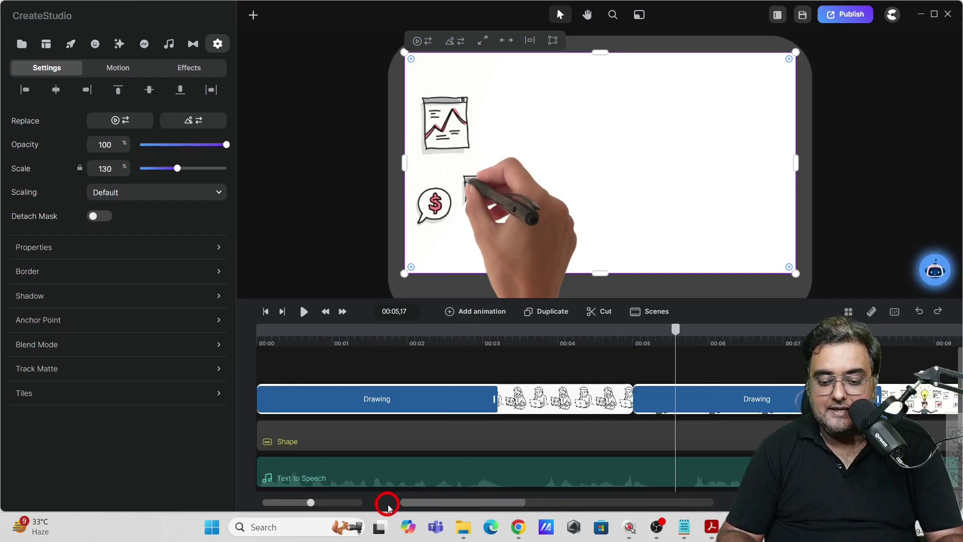
pyautogui.click(256, 344)
pyautogui.click(304, 312)
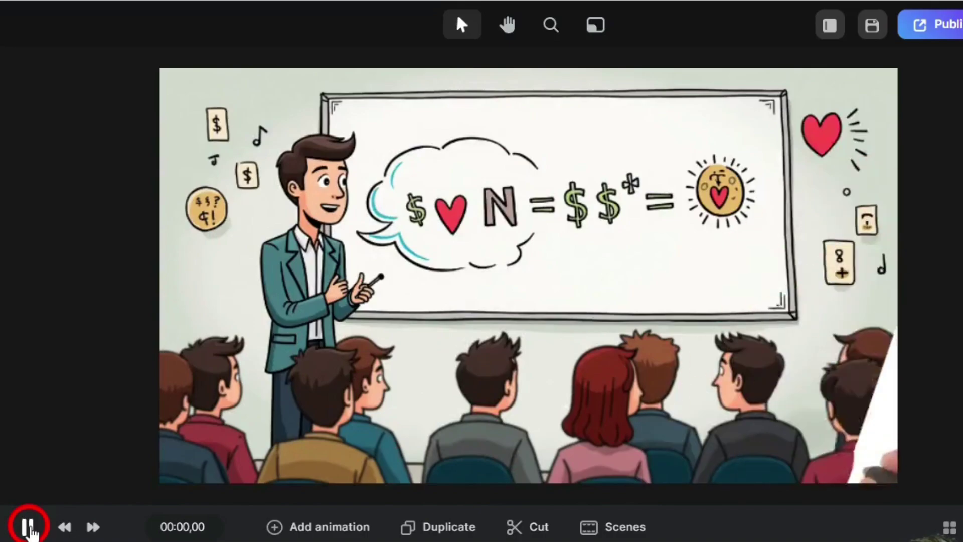
pyautogui.click(28, 528)
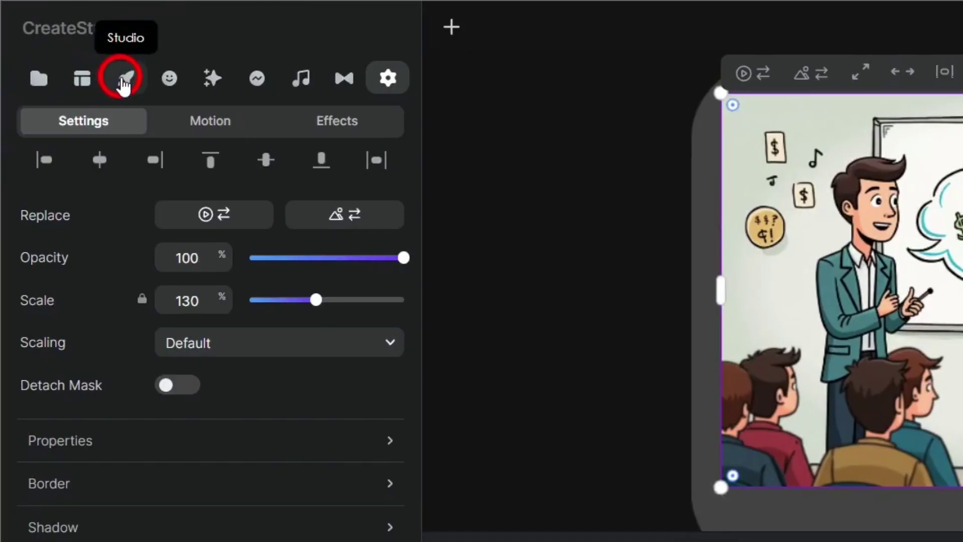
# Find the Text Box element in the Studio library and add it to the timeline above the drawing clips
pyautogui.click(122, 83)
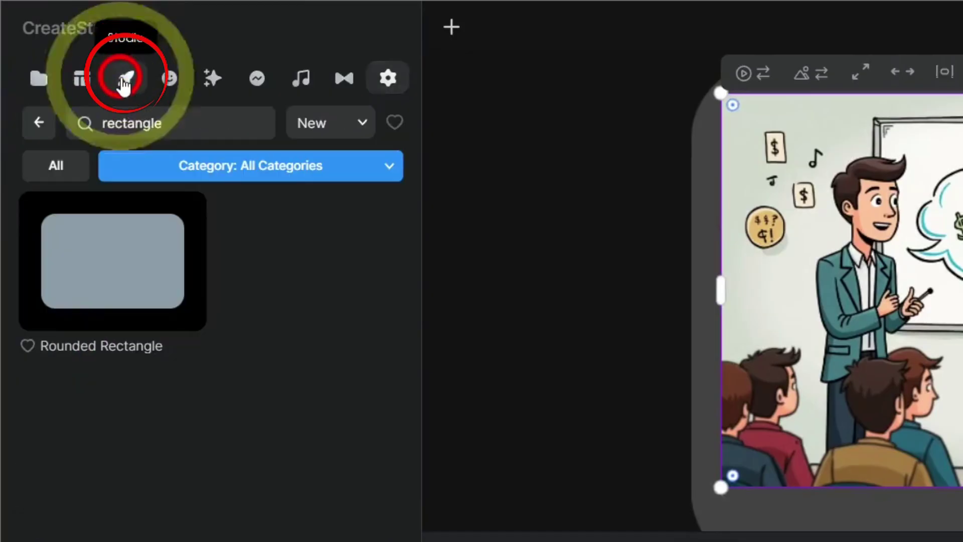
pyautogui.click(51, 123)
pyautogui.click(100, 232)
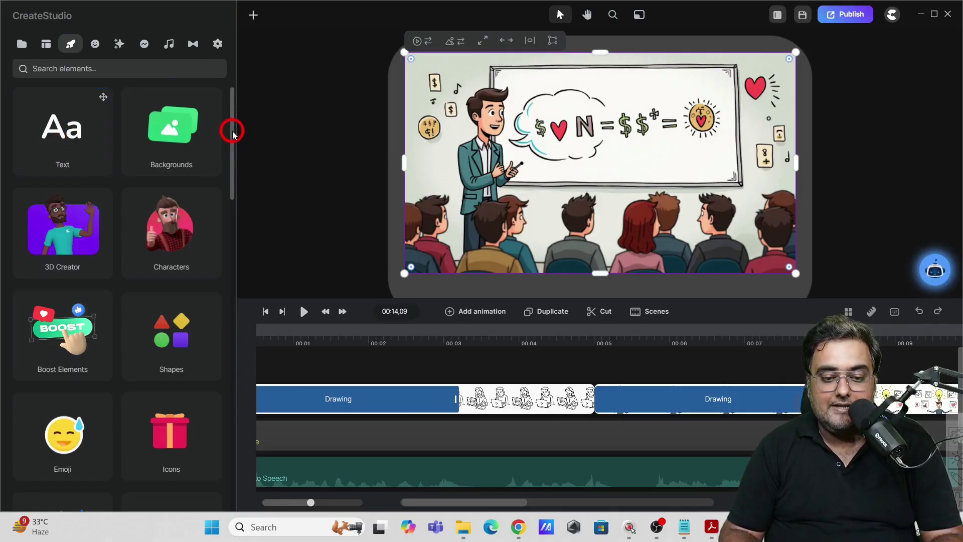
pyautogui.moveTo(231, 135); pyautogui.dragTo(223, 266)
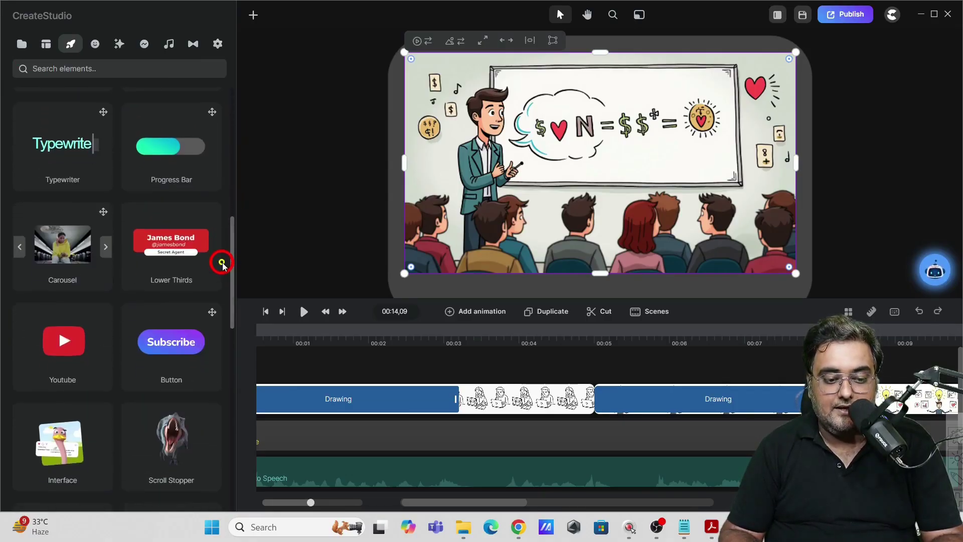
pyautogui.scroll(-10, 222, 264)
pyautogui.click(56, 460)
pyautogui.moveTo(56, 460); pyautogui.dragTo(280, 374)
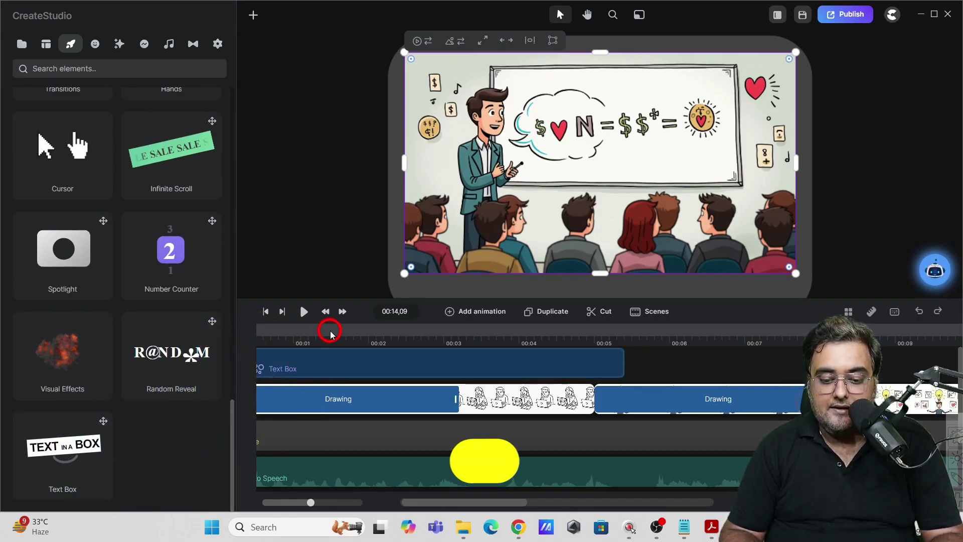
# Replace the text box's placeholder text with "Need a Doodle Video?"
pyautogui.click(330, 332)
pyautogui.moveTo(330, 332); pyautogui.dragTo(366, 331)
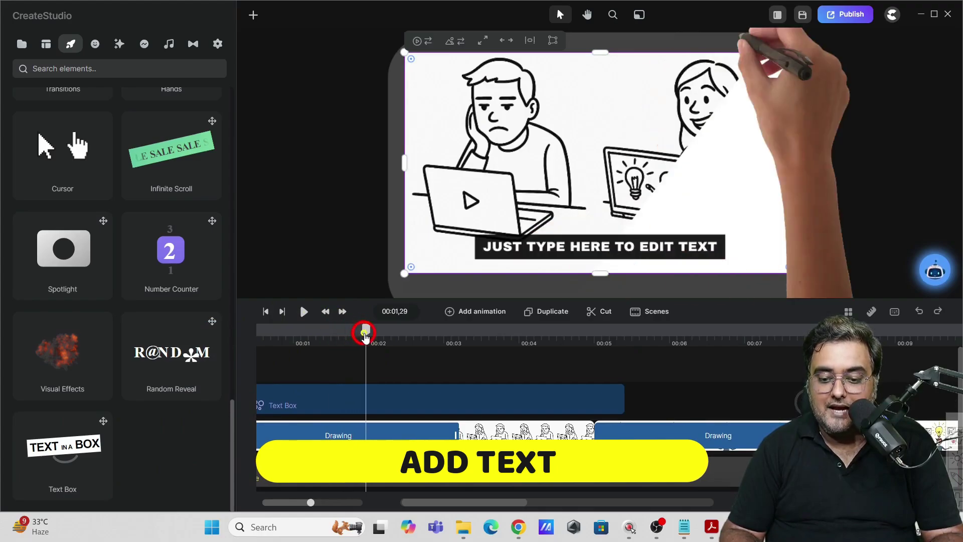
pyautogui.click(613, 251)
pyautogui.moveTo(613, 250); pyautogui.dragTo(613, 250)
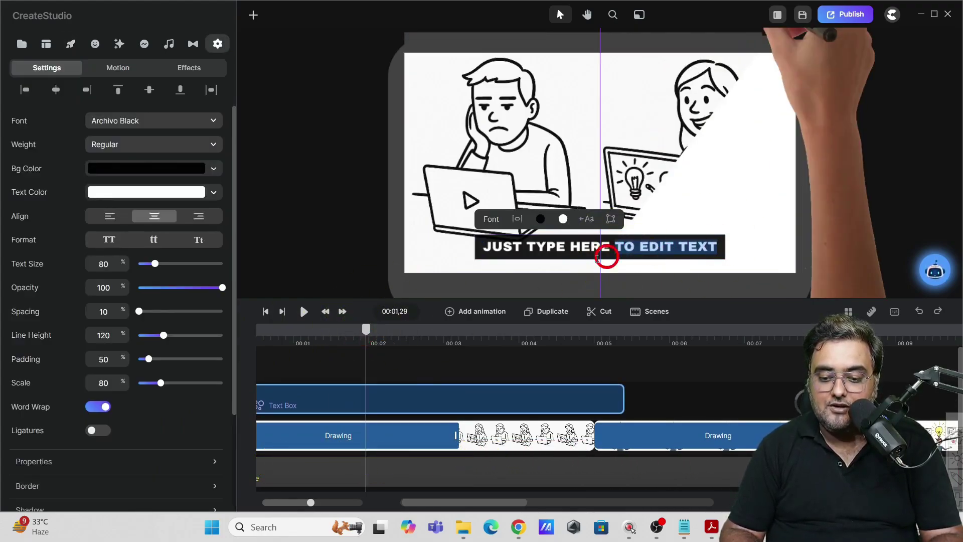
pyautogui.write('Need a Doodle Video?')
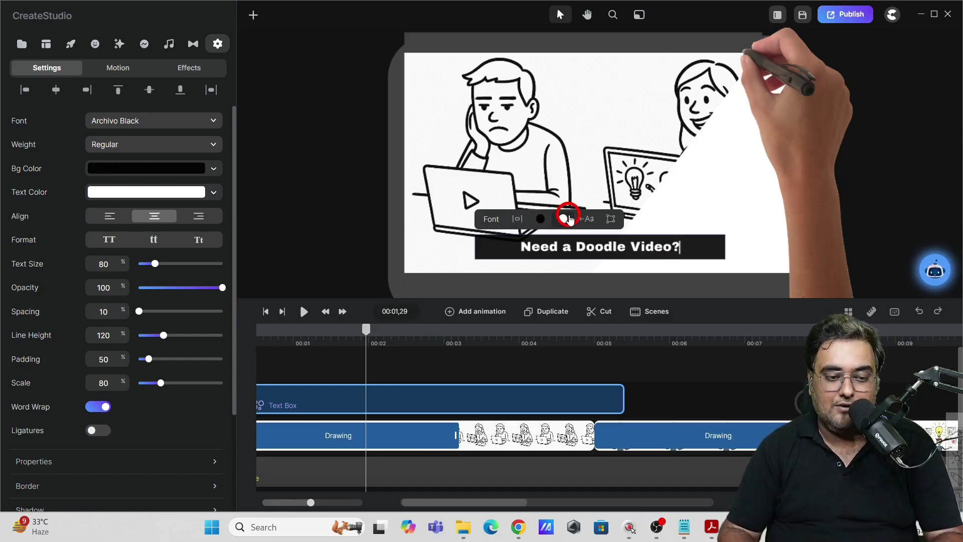
# Remove the "Need a Doodle Video?" text box from the project
pyautogui.click(23, 46)
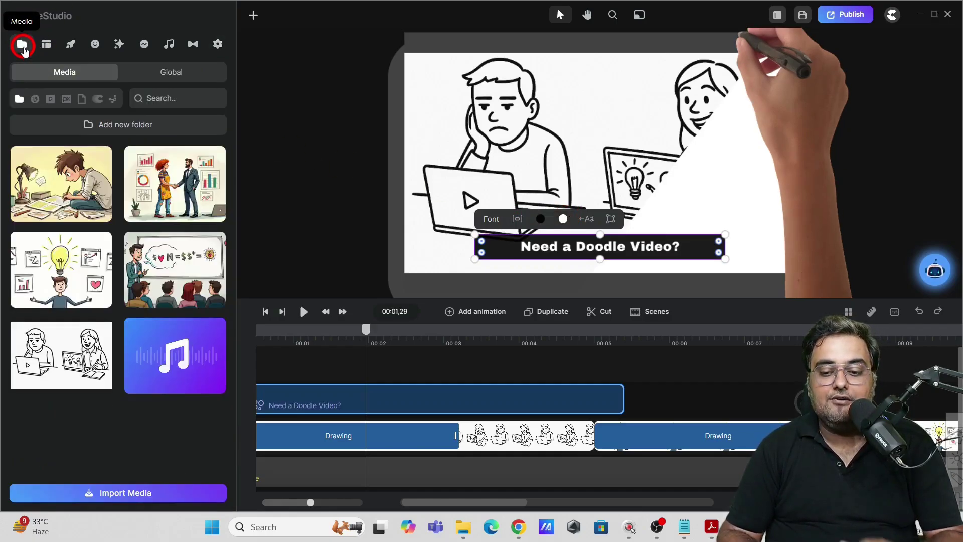
pyautogui.click(581, 200)
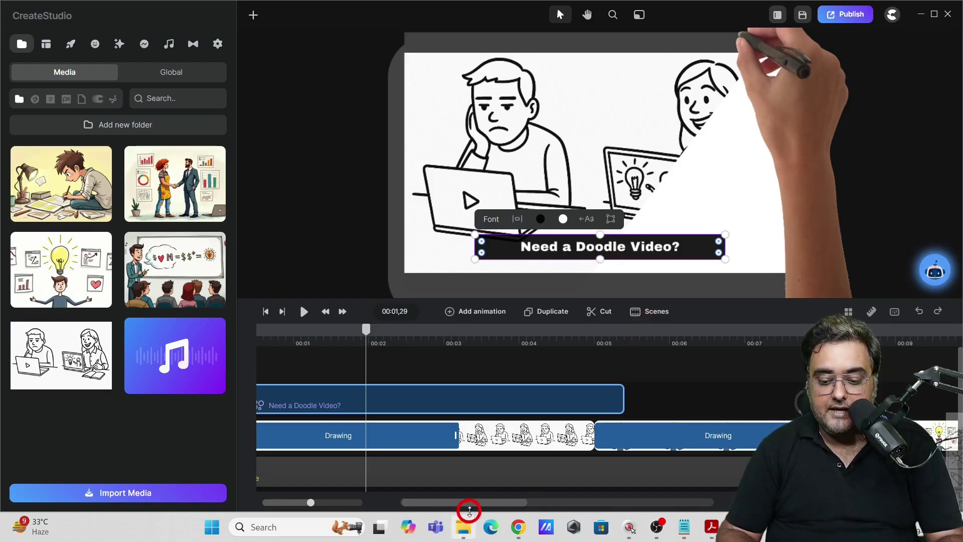
pyautogui.moveTo(459, 508); pyautogui.dragTo(458, 507)
pyautogui.click(697, 248)
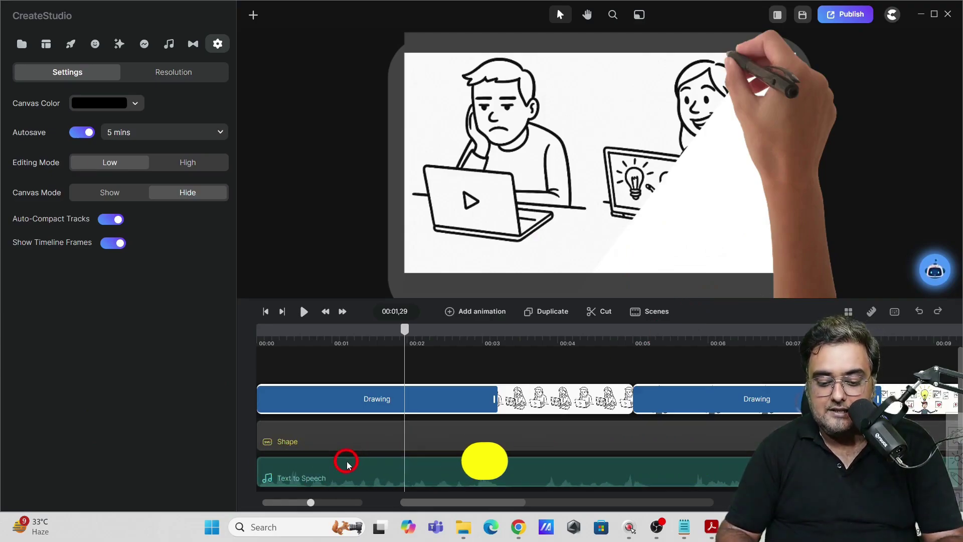
# Generate English captions from the voice-over track and apply the Cartoon Style preset
pyautogui.click(347, 469)
pyautogui.rightClick(347, 469)
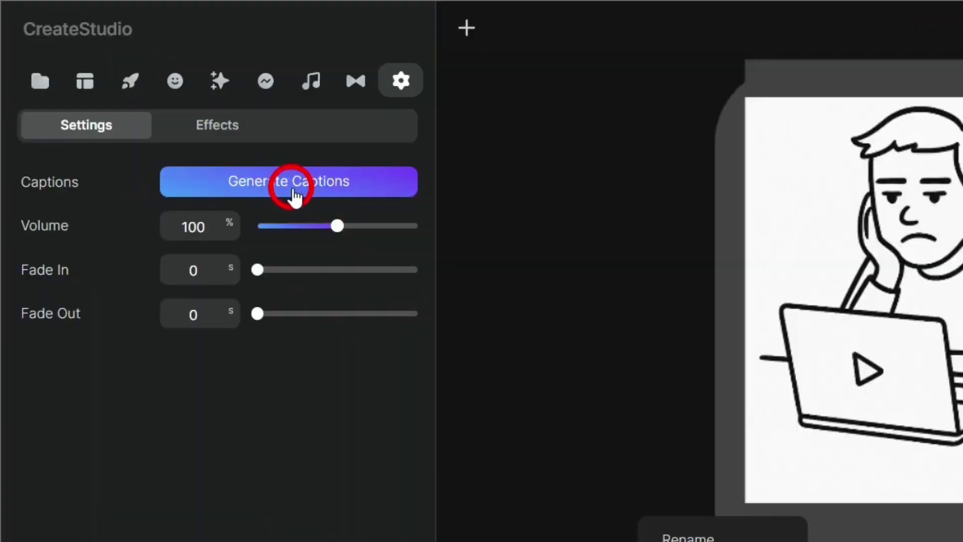
pyautogui.click(296, 196)
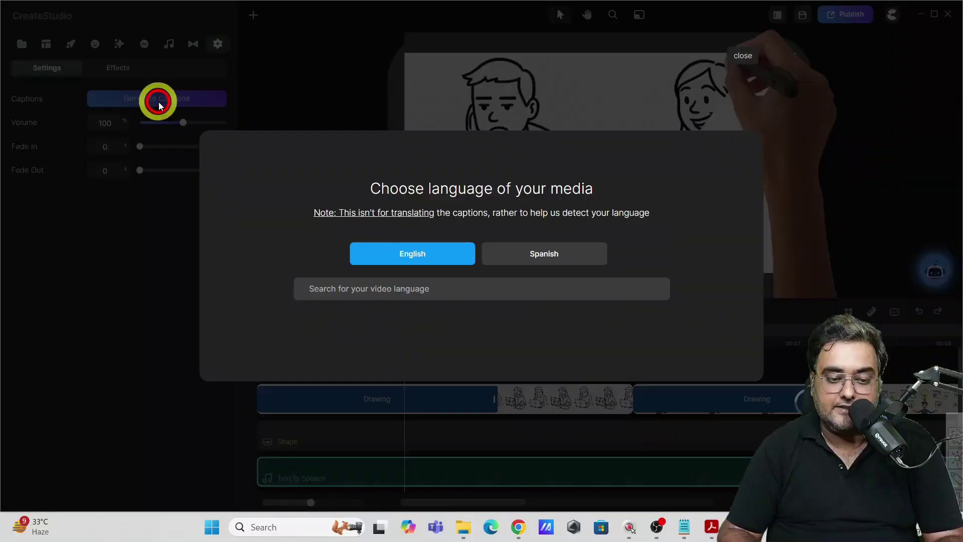
pyautogui.click(409, 252)
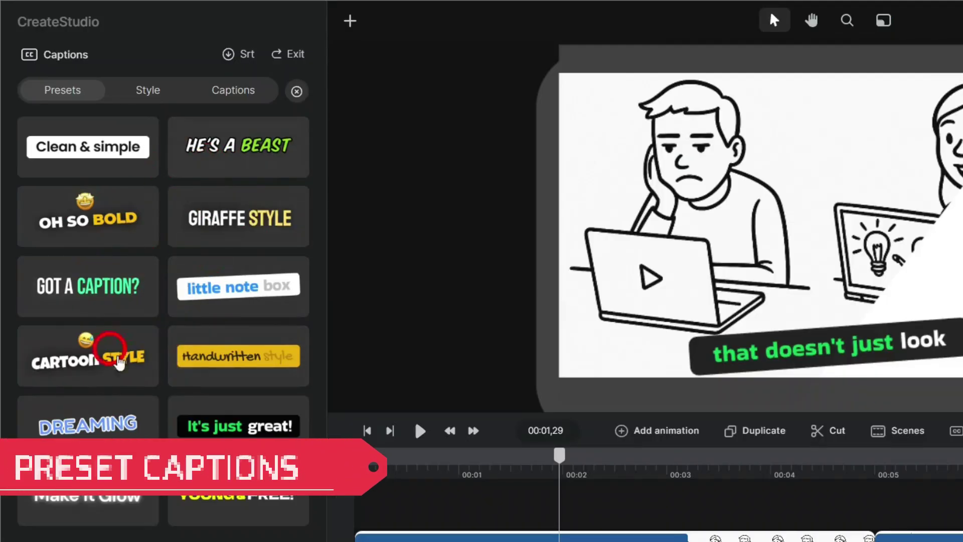
pyautogui.click(113, 357)
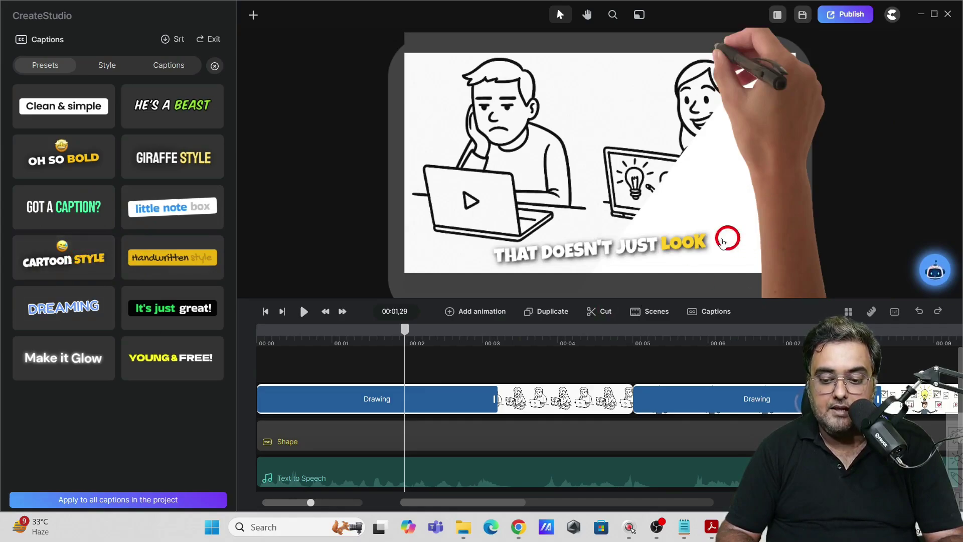
# Play the video from the start to check the captions against the voice-over, stopping during the classroom scene
pyautogui.moveTo(370, 324); pyautogui.dragTo(258, 321)
pyautogui.click(305, 311)
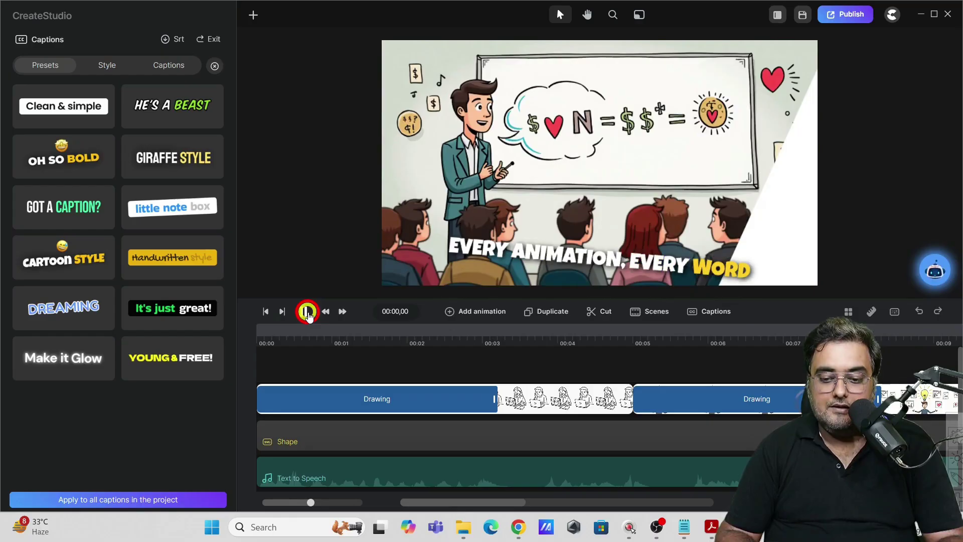
pyautogui.click(21, 525)
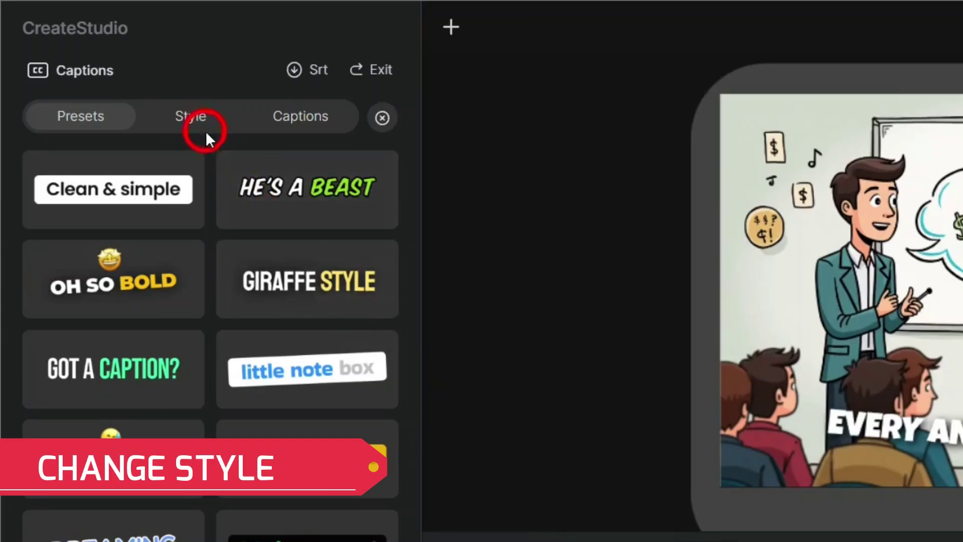
# Review the caption text entries and style settings, and exit the captions editor
pyautogui.click(199, 128)
pyautogui.click(284, 125)
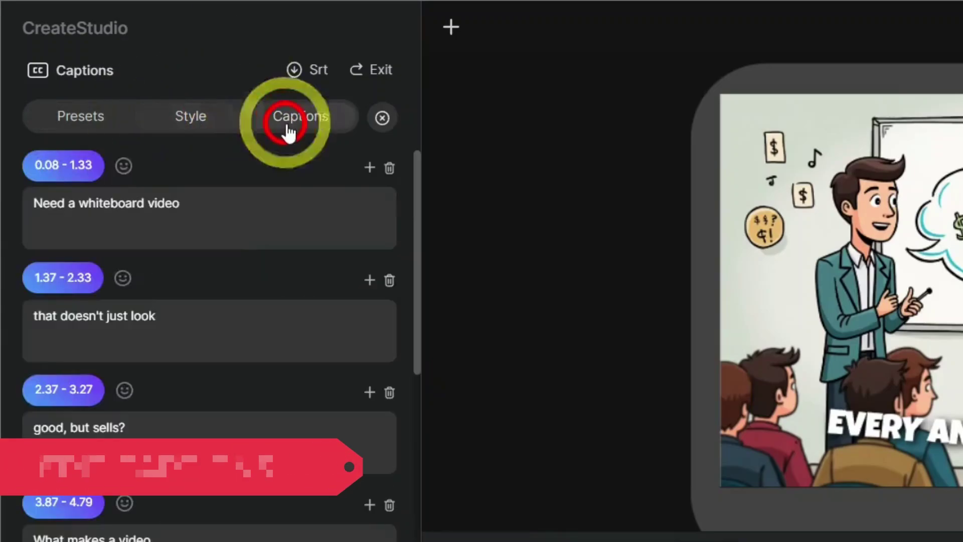
pyautogui.click(197, 128)
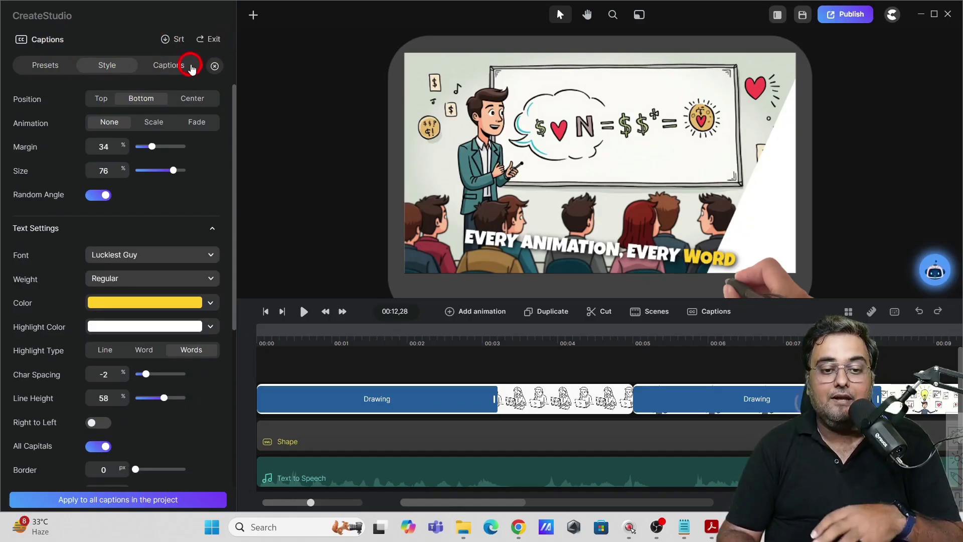
pyautogui.click(205, 40)
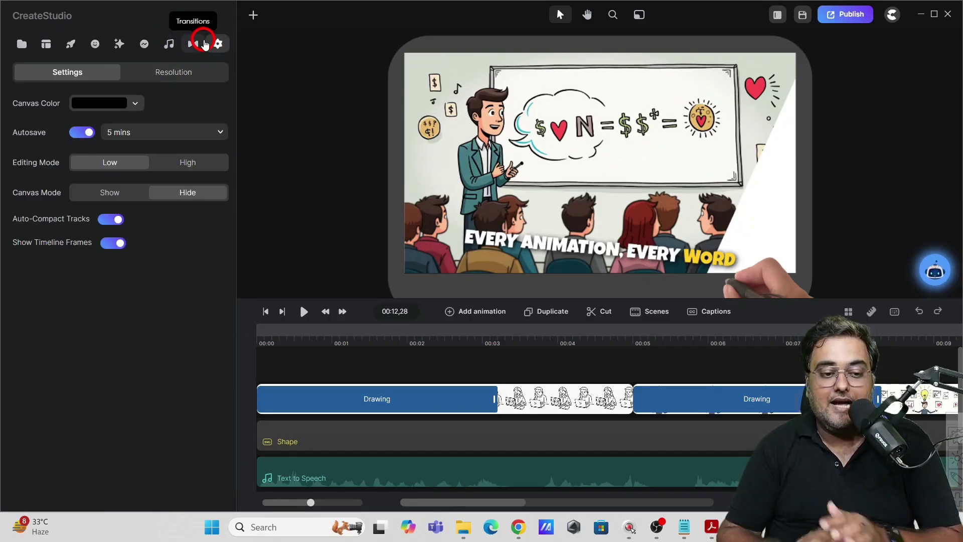
# Filter the 3D characters to Pixar style and Male, and add the cowboy-hatted man in the Hawaiian shirt at the timeline start
pyautogui.click(75, 50)
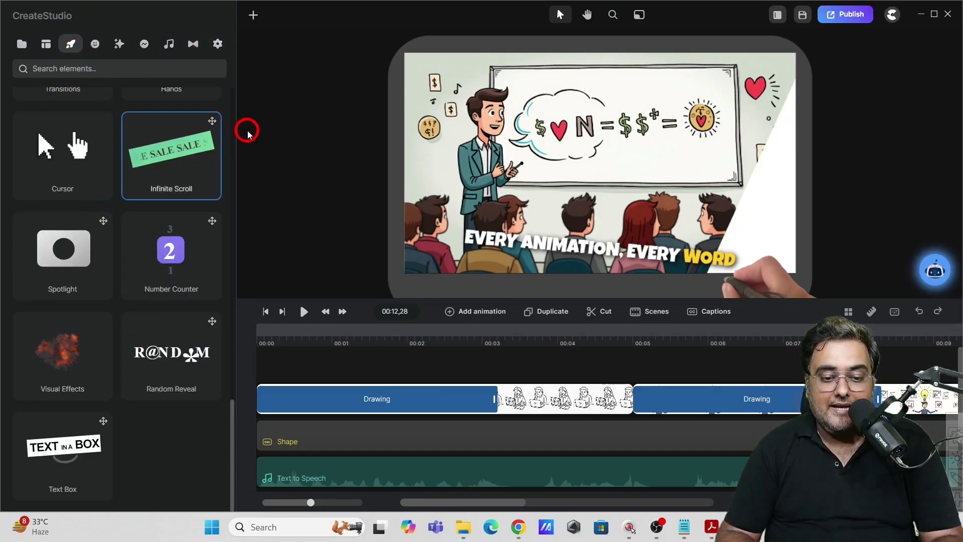
pyautogui.click(232, 108)
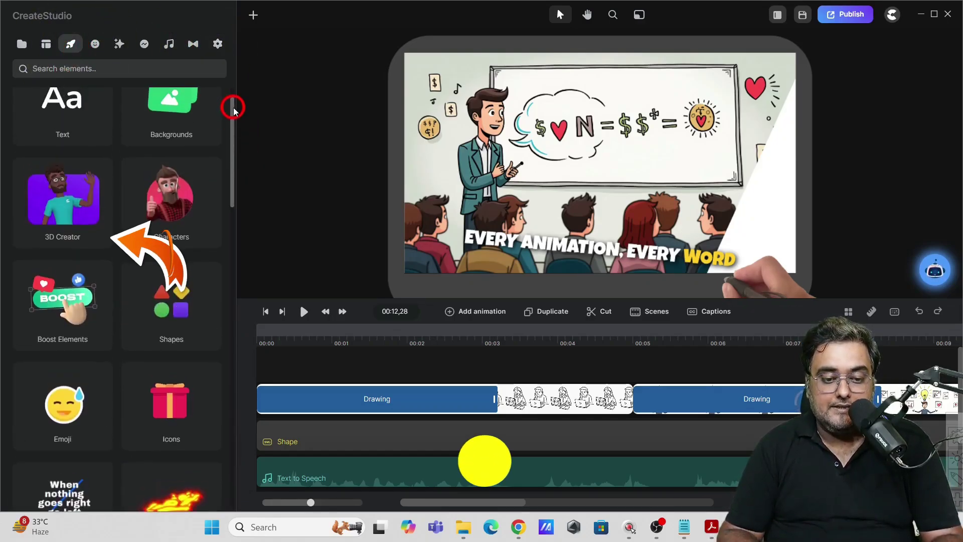
pyautogui.click(64, 228)
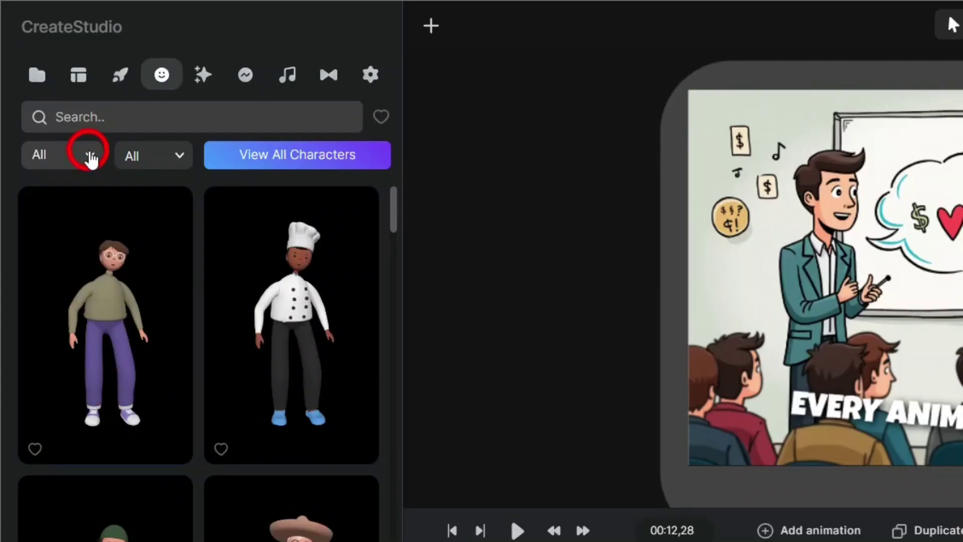
pyautogui.click(50, 91)
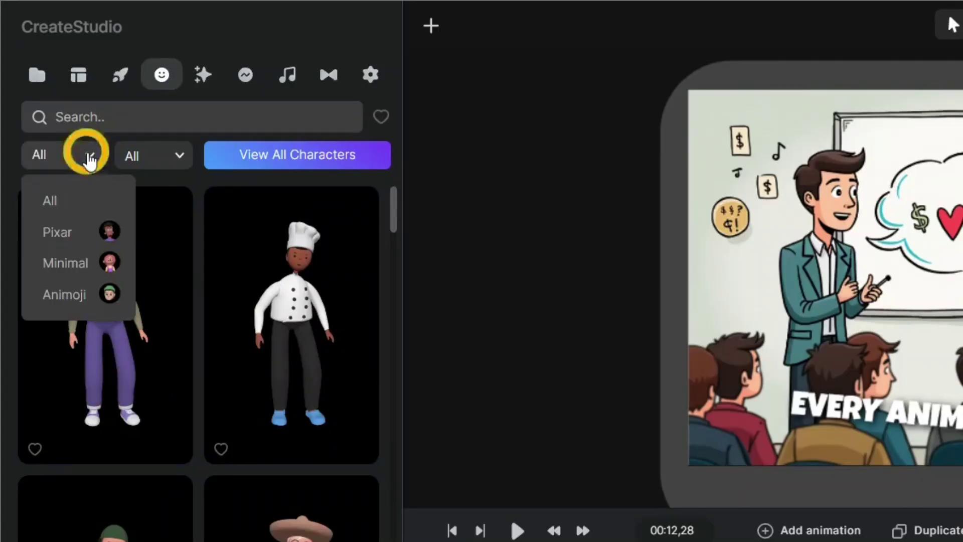
pyautogui.click(76, 233)
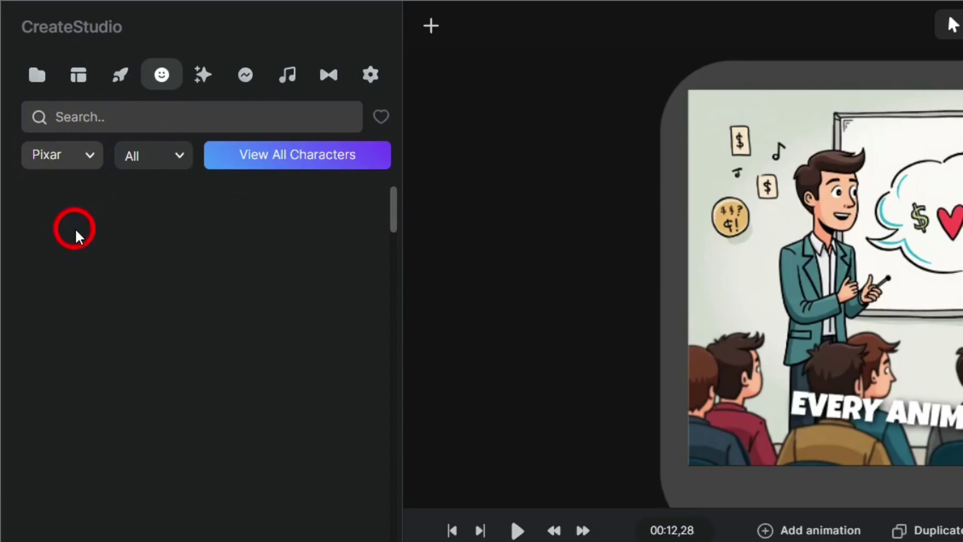
pyautogui.click(182, 158)
pyautogui.click(154, 237)
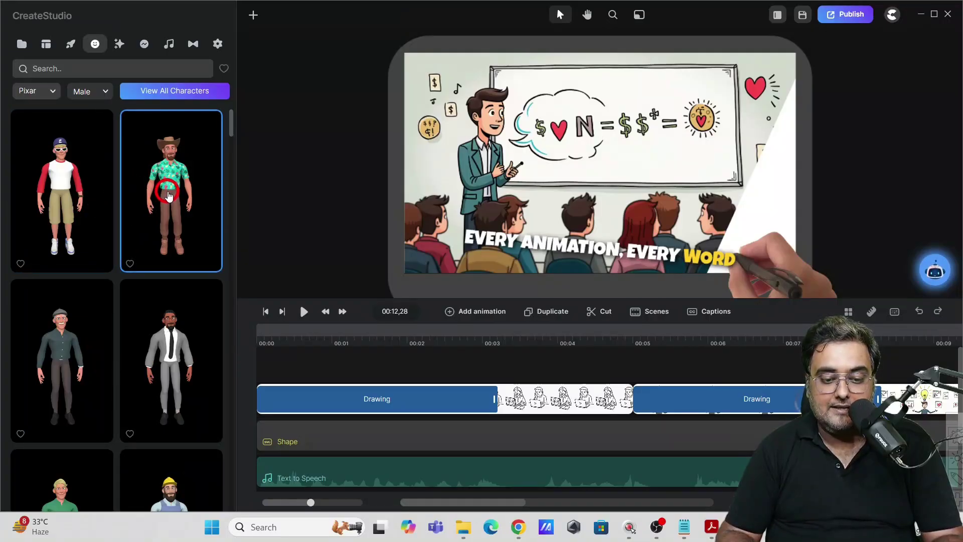
pyautogui.moveTo(169, 196)
pyautogui.mouseDown()
pyautogui.moveTo(215, 225)
pyautogui.moveTo(303, 373)
pyautogui.moveTo(281, 370)
pyautogui.mouseUp()
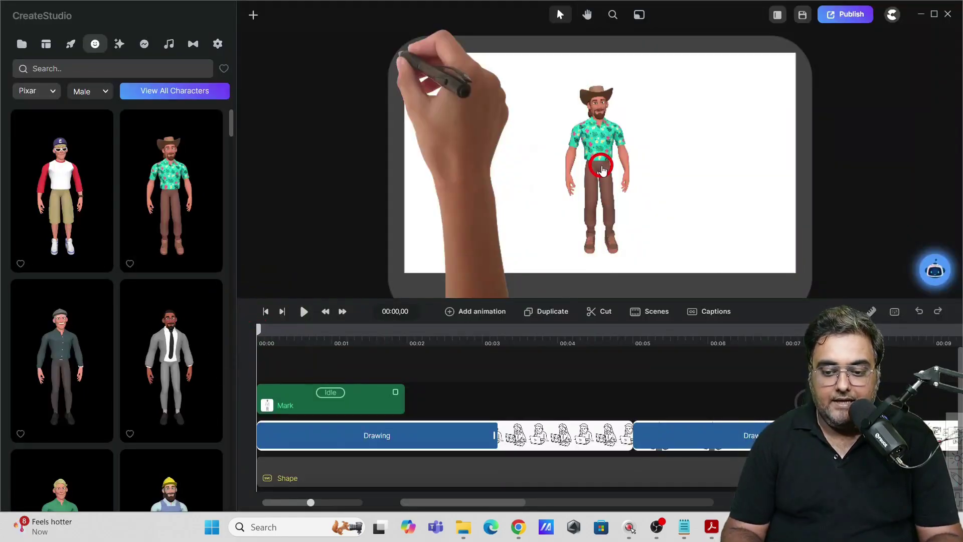
# Enlarge the 3D character slightly and move it to the right edge of the canvas
pyautogui.click(601, 166)
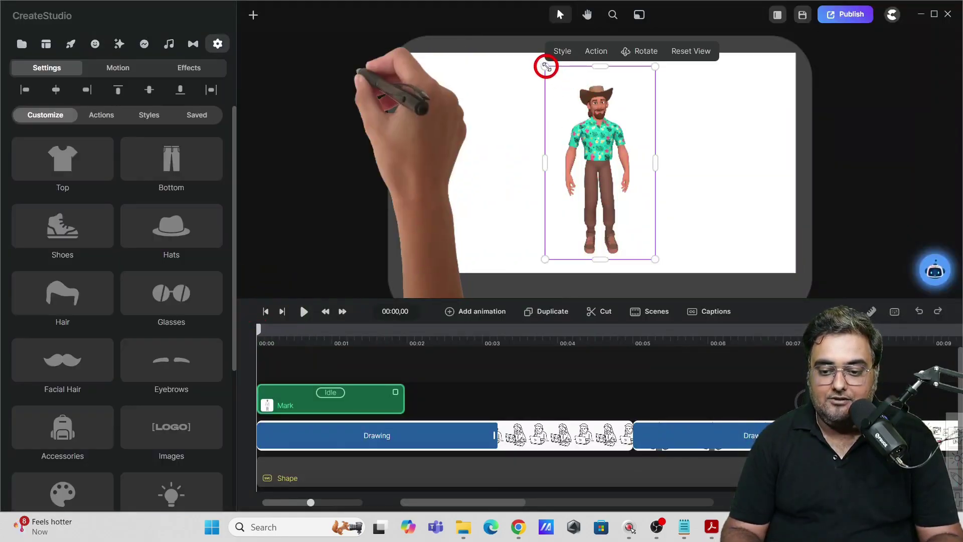
pyautogui.moveTo(546, 66); pyautogui.dragTo(514, 52)
pyautogui.moveTo(573, 117); pyautogui.dragTo(741, 140)
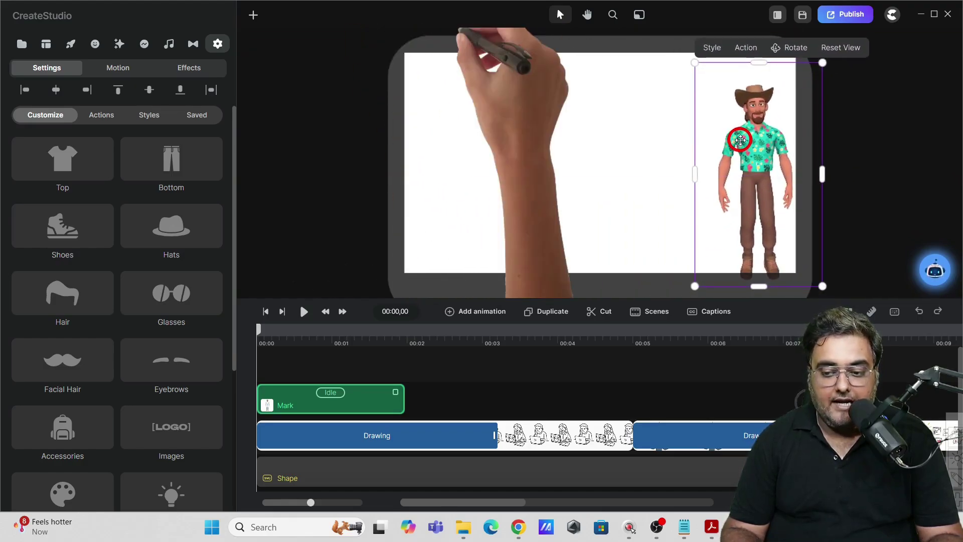
# Change the 3D character's Idle action to Talking
pyautogui.click(749, 50)
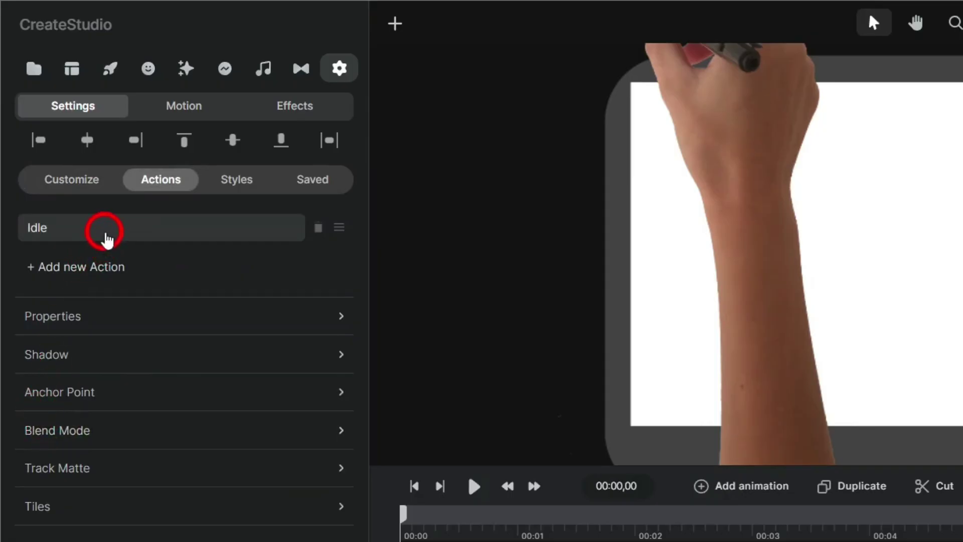
pyautogui.click(105, 235)
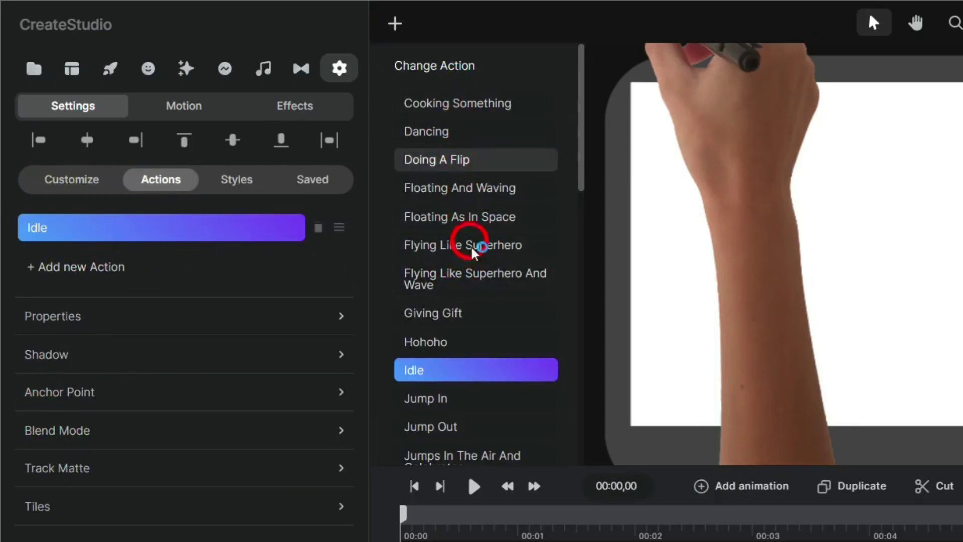
pyautogui.moveTo(585, 143); pyautogui.dragTo(561, 419)
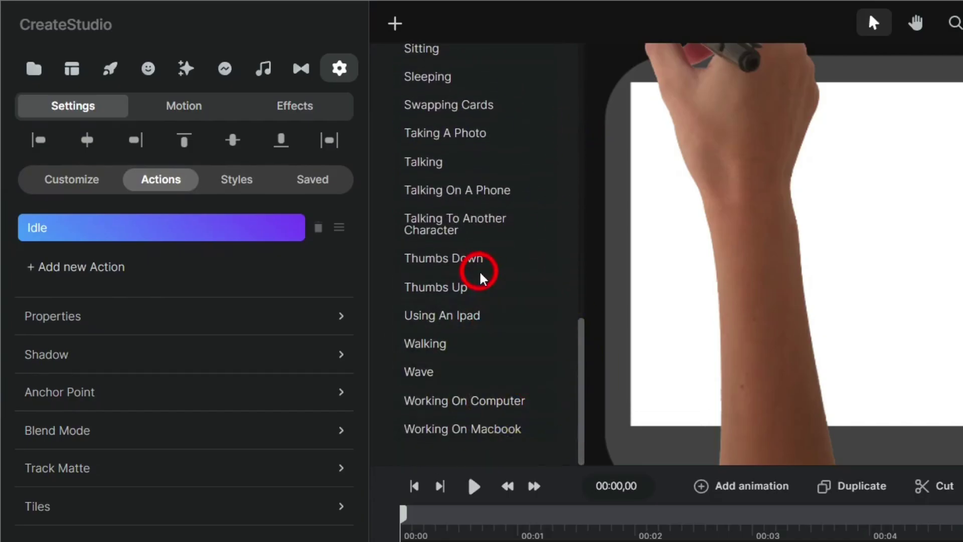
pyautogui.click(455, 173)
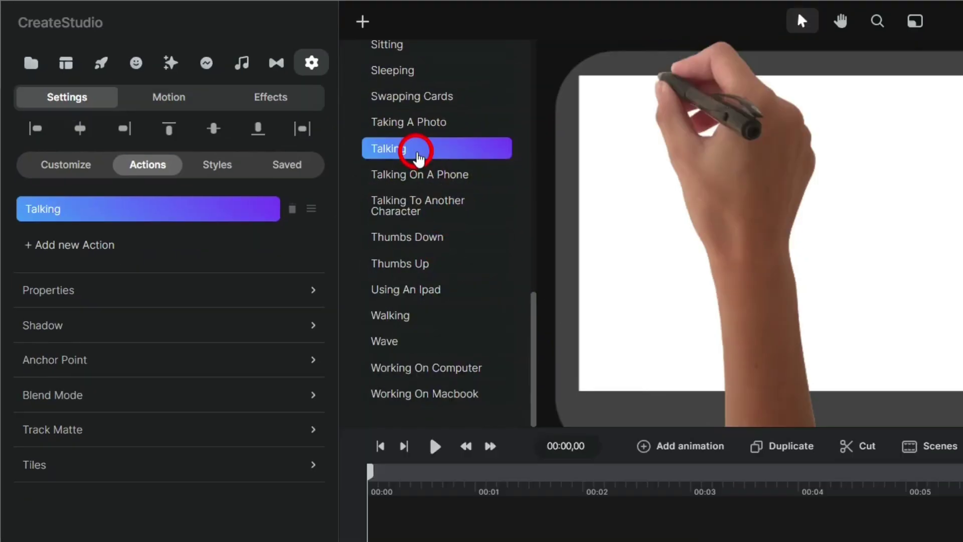
# Dress the 3D character in the Business Suit top and Chef pants
pyautogui.click(73, 179)
pyautogui.click(70, 264)
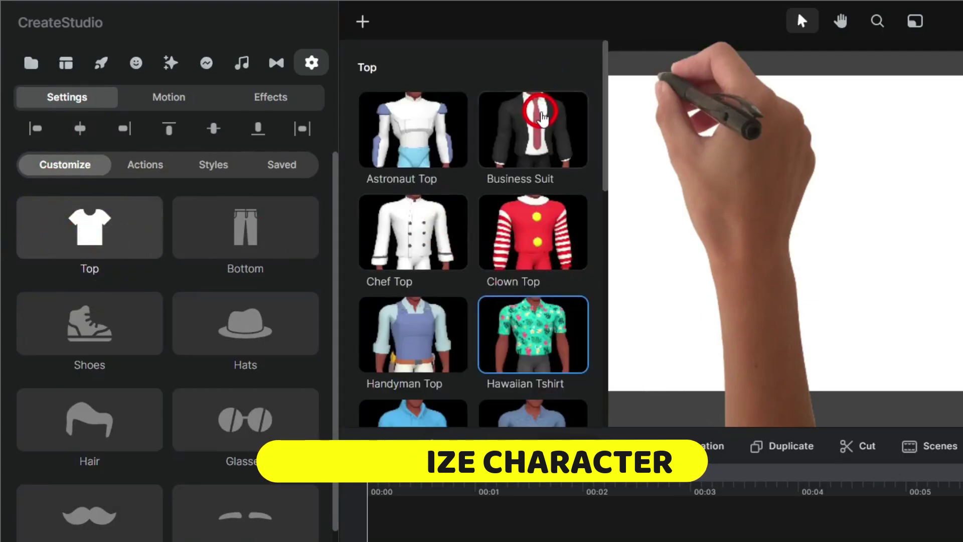
pyautogui.click(539, 120)
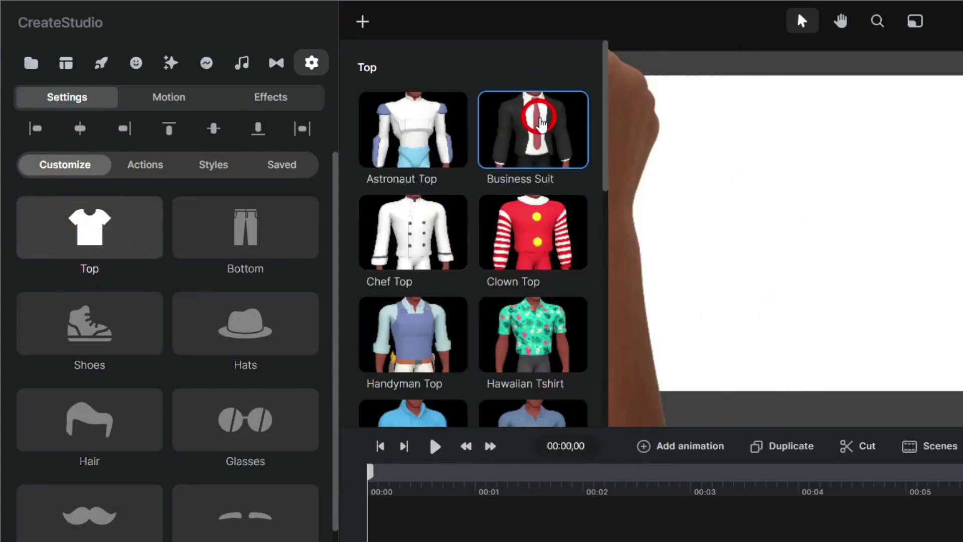
pyautogui.click(286, 217)
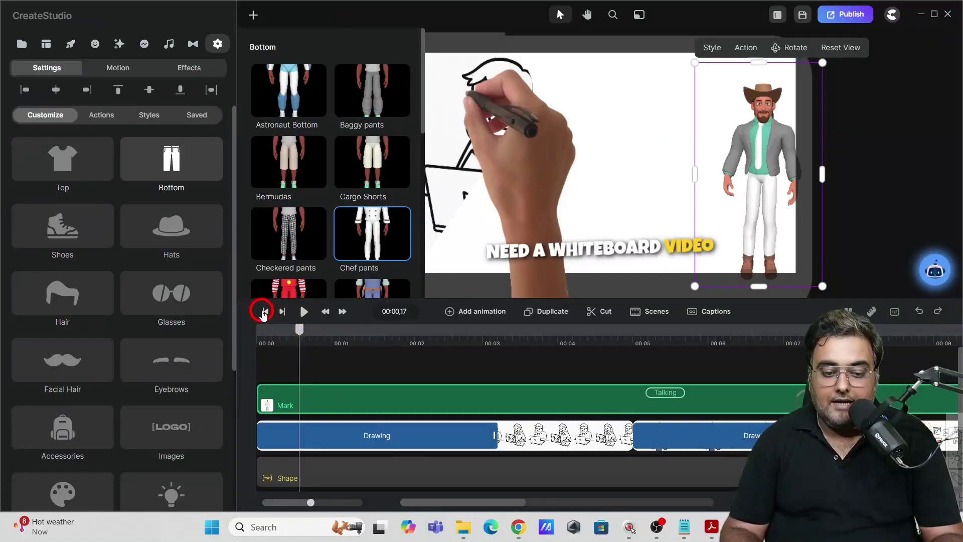
# Browse the character's hat, shoe and hair options, and give it the Basic Glasses
pyautogui.click(256, 331)
pyautogui.click(95, 236)
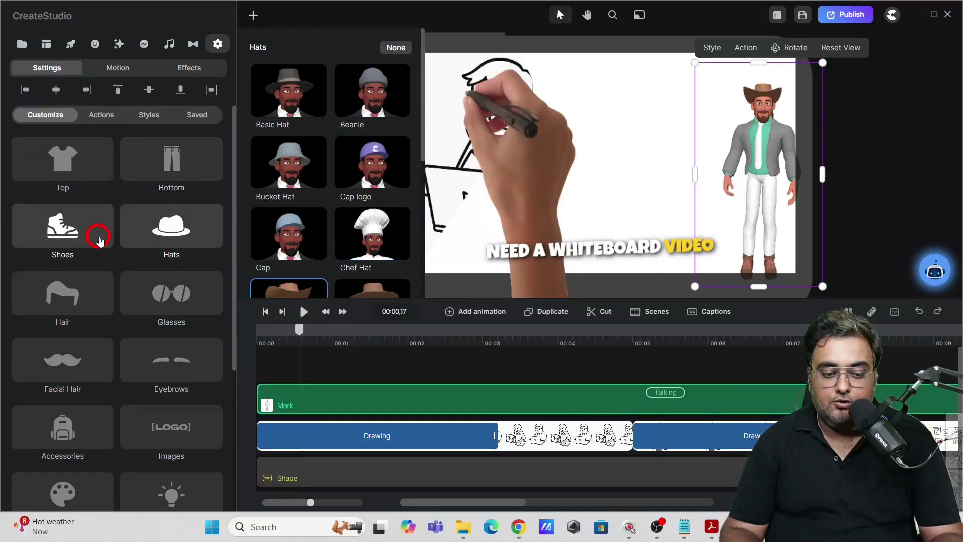
pyautogui.click(87, 281)
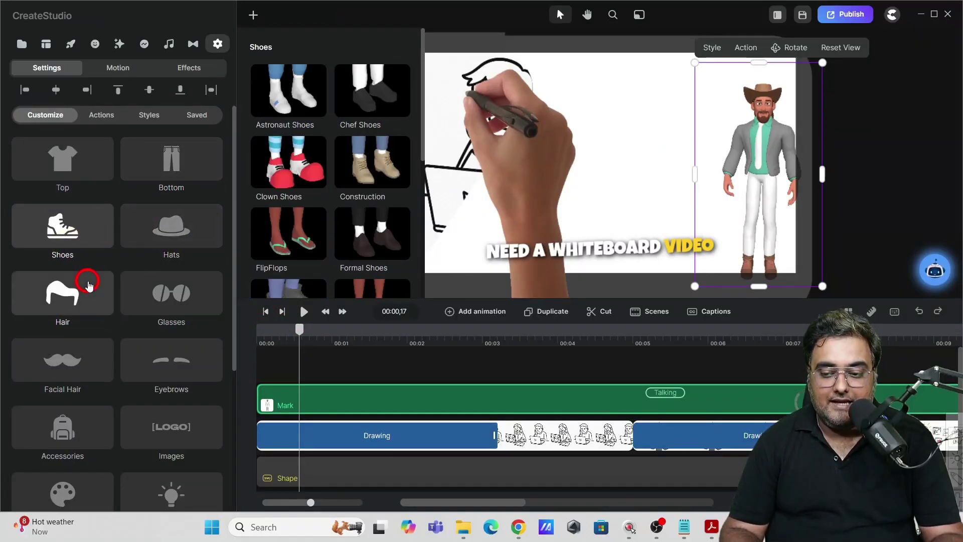
pyautogui.click(150, 297)
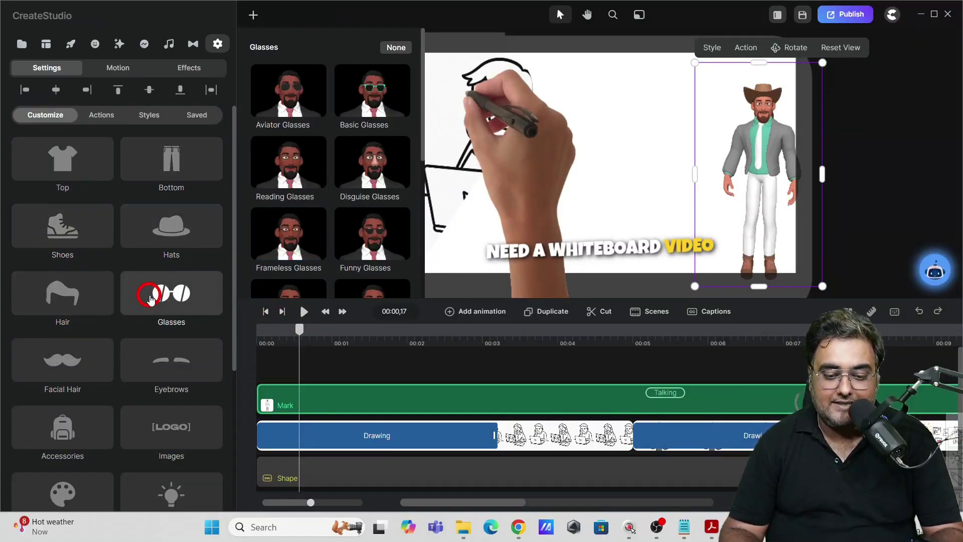
pyautogui.click(366, 103)
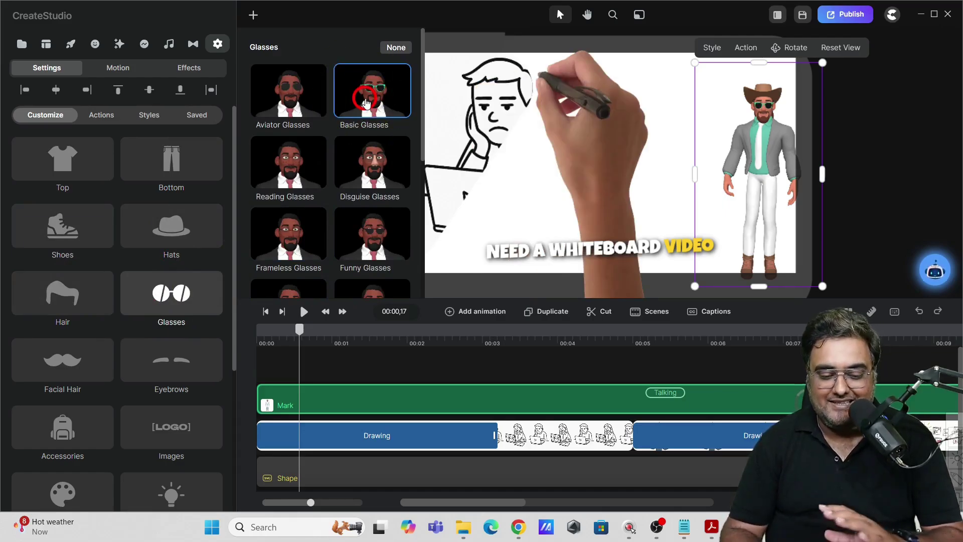
# Play the first three seconds of the video to check the talking character in the scene
pyautogui.click(301, 329)
pyautogui.moveTo(301, 332); pyautogui.dragTo(247, 341)
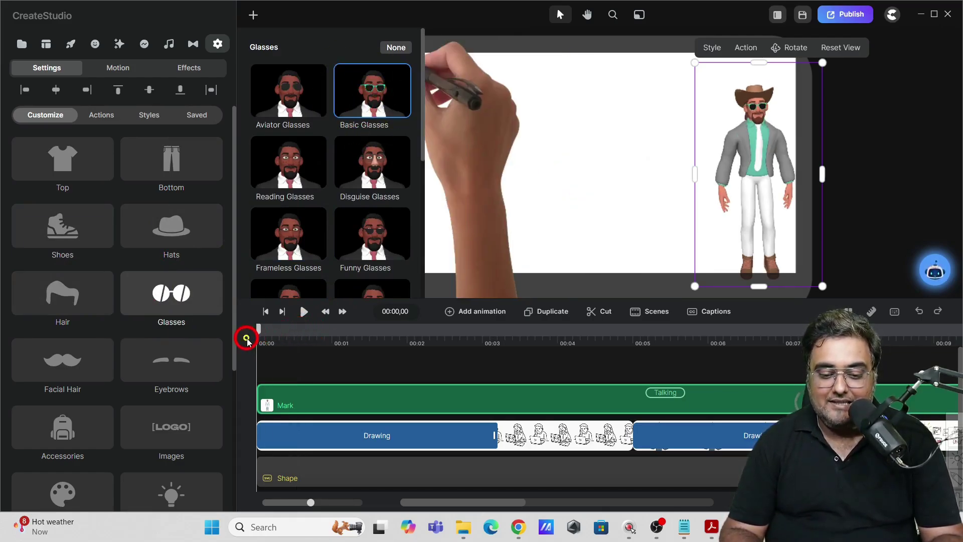
pyautogui.click(304, 311)
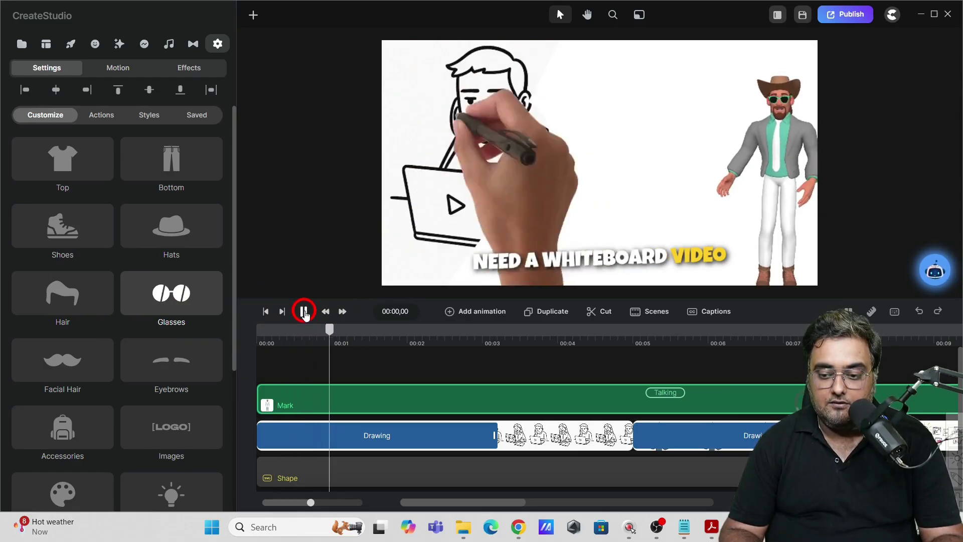
pyautogui.click(304, 312)
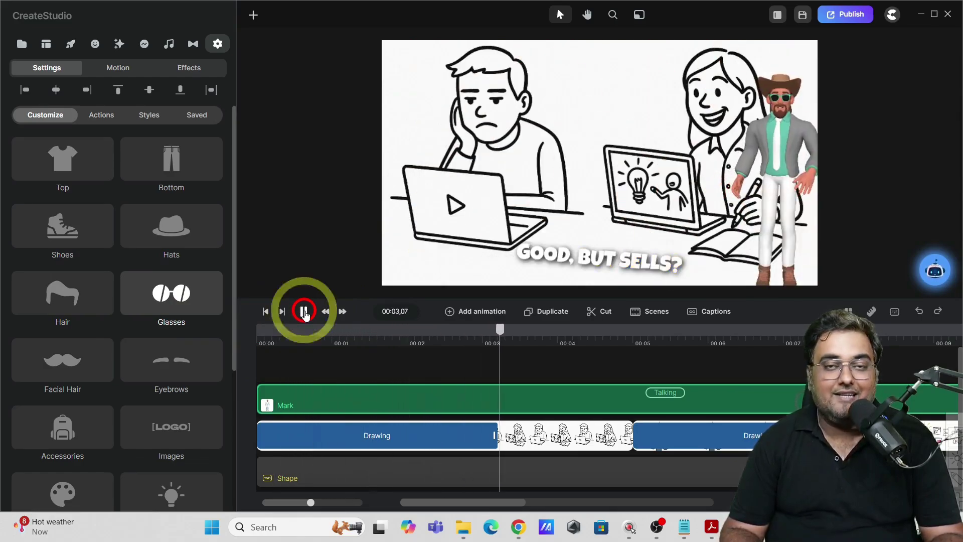
# Lip-sync the Text to Speech voice-over track with the Mark character
pyautogui.click(921, 386)
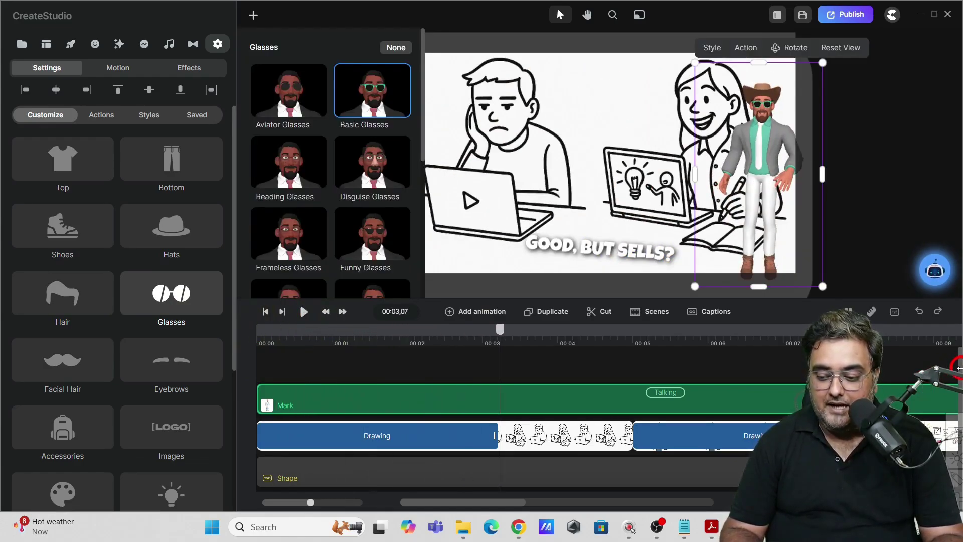
pyautogui.scroll(-3, 375, 440)
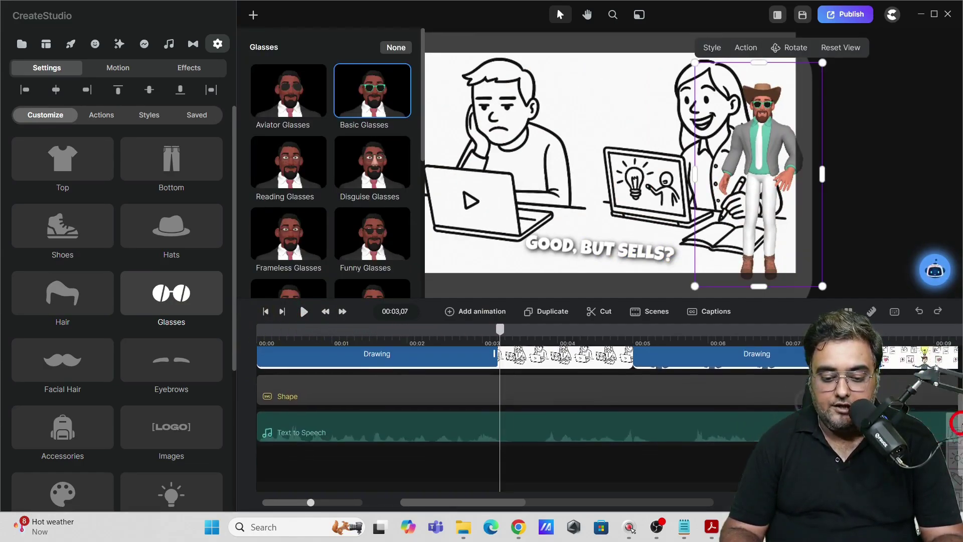
pyautogui.rightClick(359, 415)
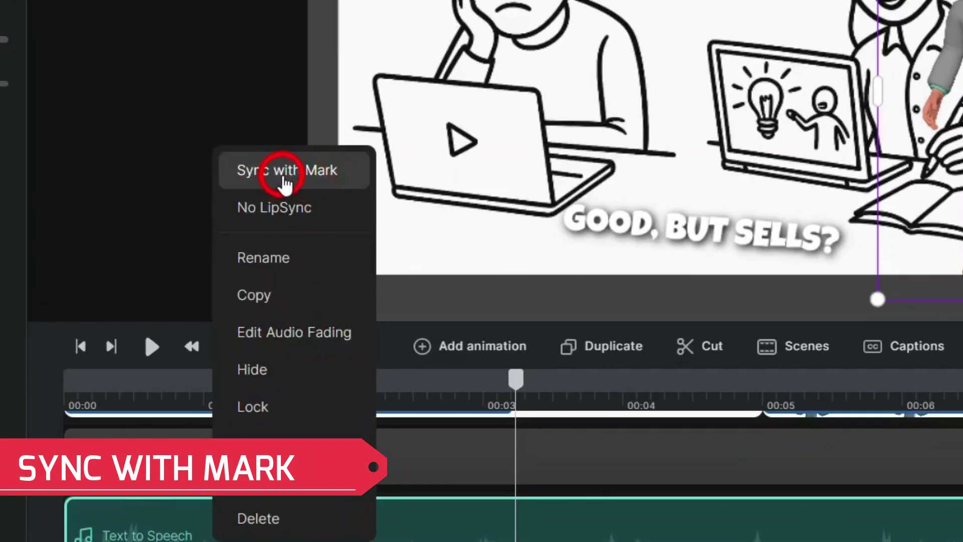
pyautogui.click(285, 184)
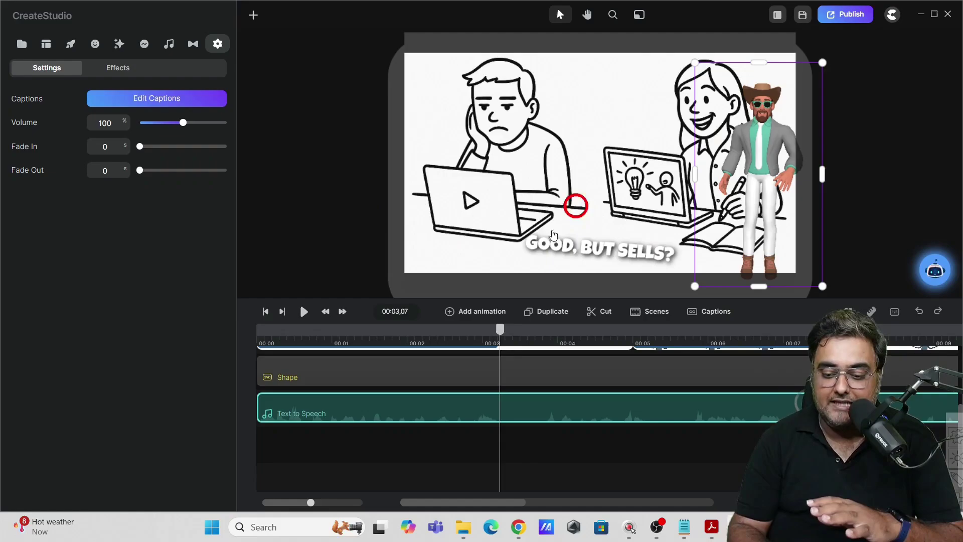
pyautogui.click(501, 343)
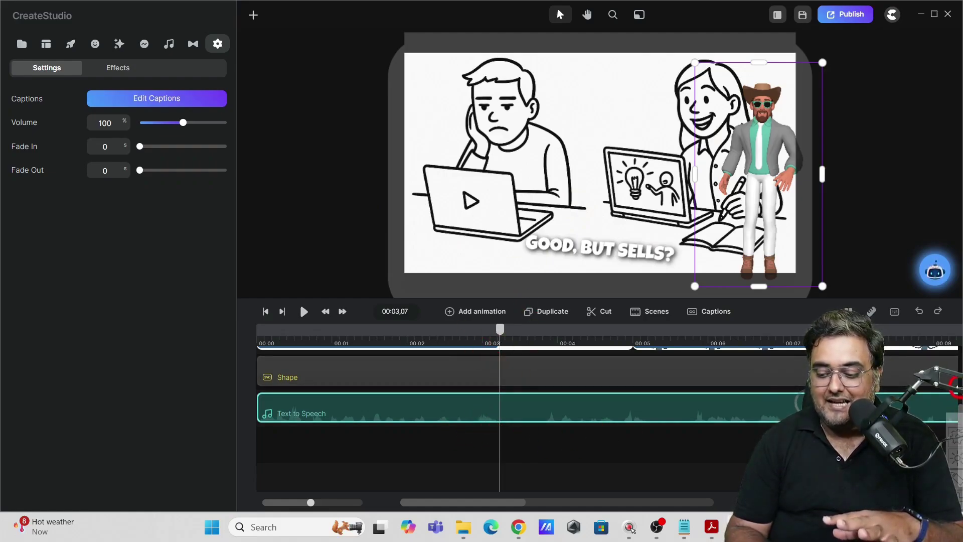
pyautogui.click(959, 380)
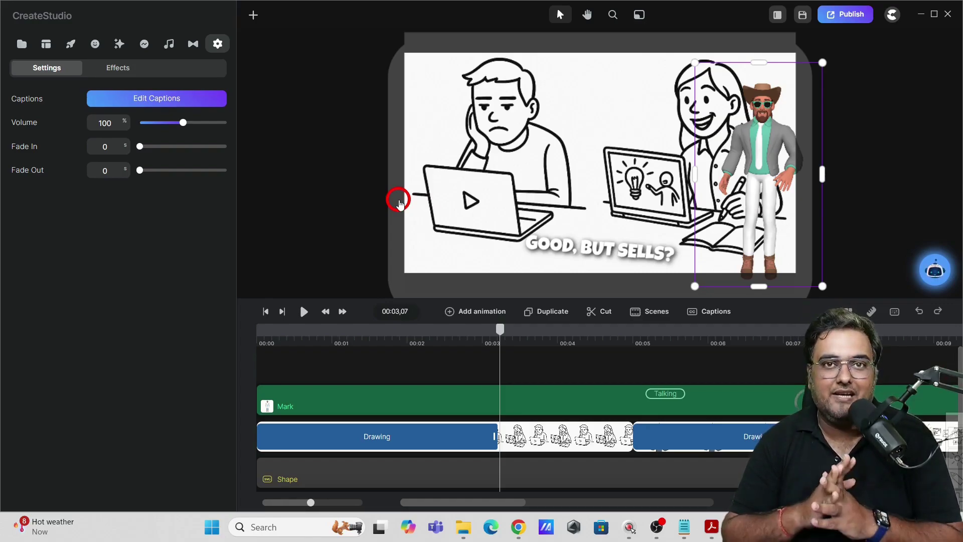
# Open the elements library and save the project as "whiteboard doodle" in the Image folder
pyautogui.click(68, 46)
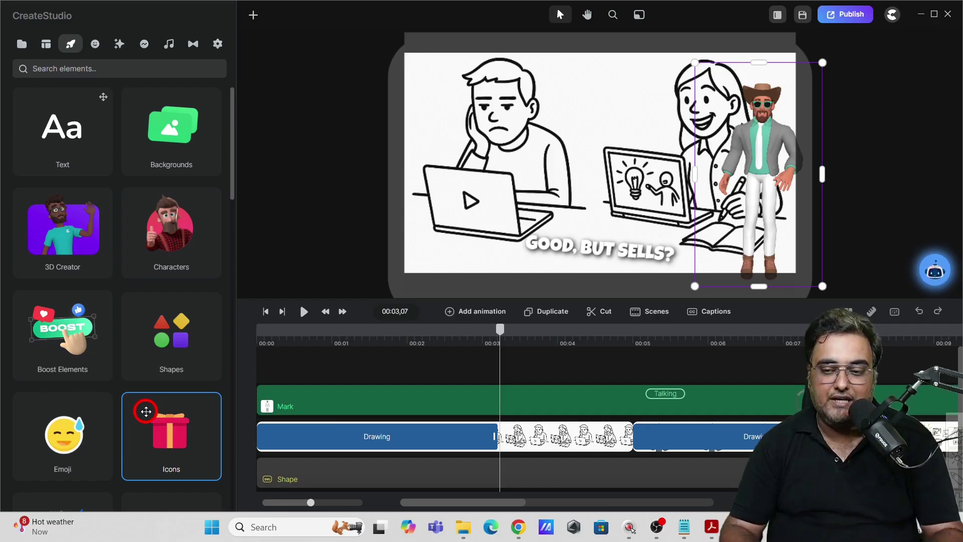
pyautogui.click(803, 15)
pyautogui.write('whiteboard doodle')
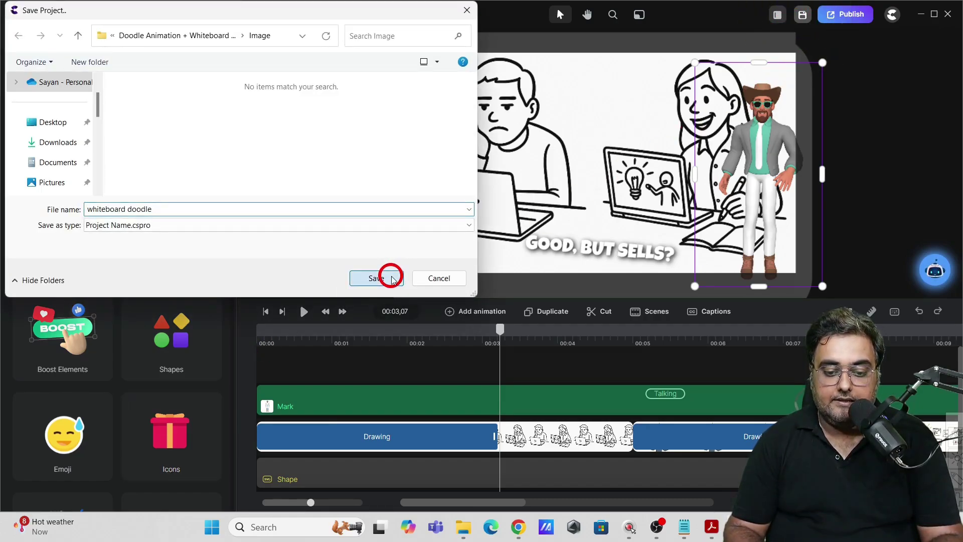
pyautogui.click(391, 278)
# Set the output file of the 1920 × 1080 MP4 export to "video" in the Image folder
pyautogui.click(860, 15)
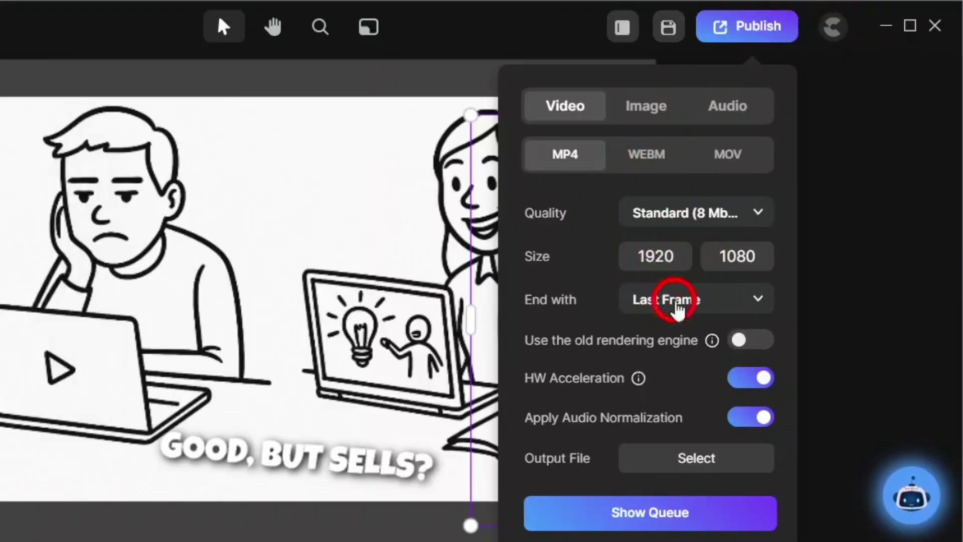
pyautogui.click(652, 459)
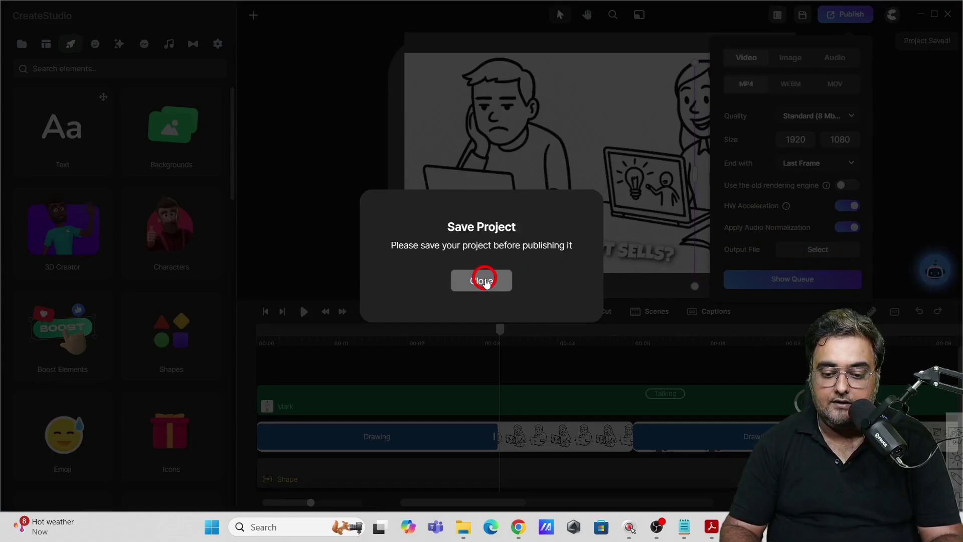
pyautogui.click(482, 280)
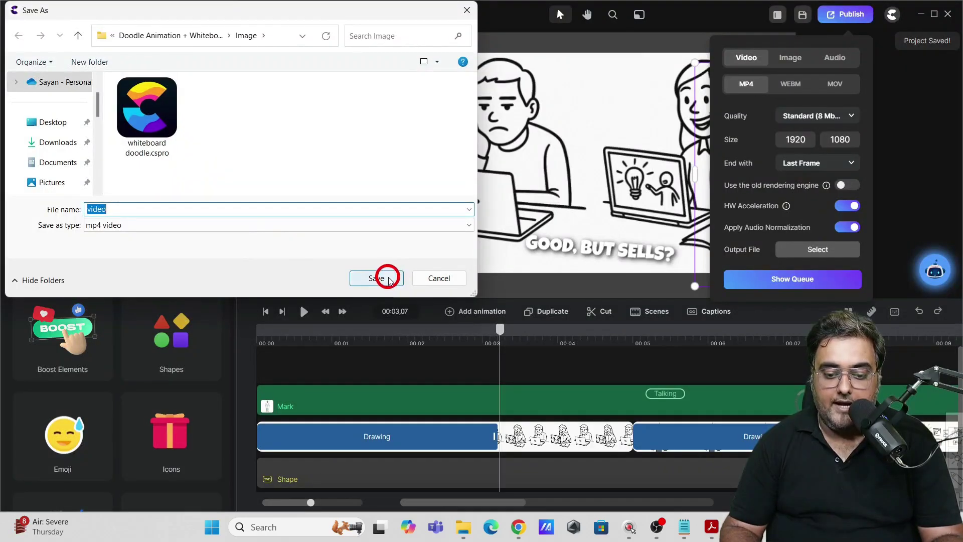
pyautogui.click(383, 275)
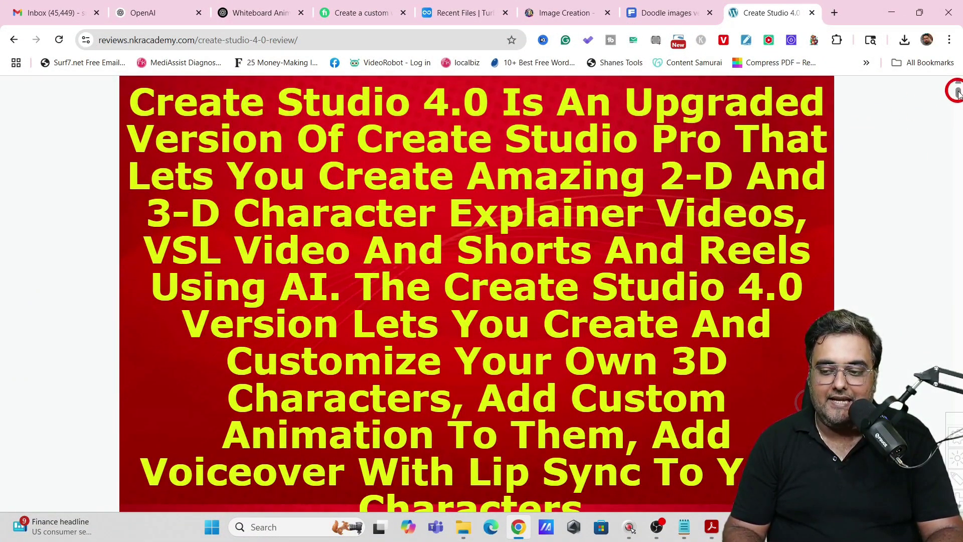
# Look through the bonuses on the Create Studio 4.0 review page and follow the "Get My Bonuses For Create Studio 4.0" link
pyautogui.moveTo(958, 95); pyautogui.dragTo(958, 173)
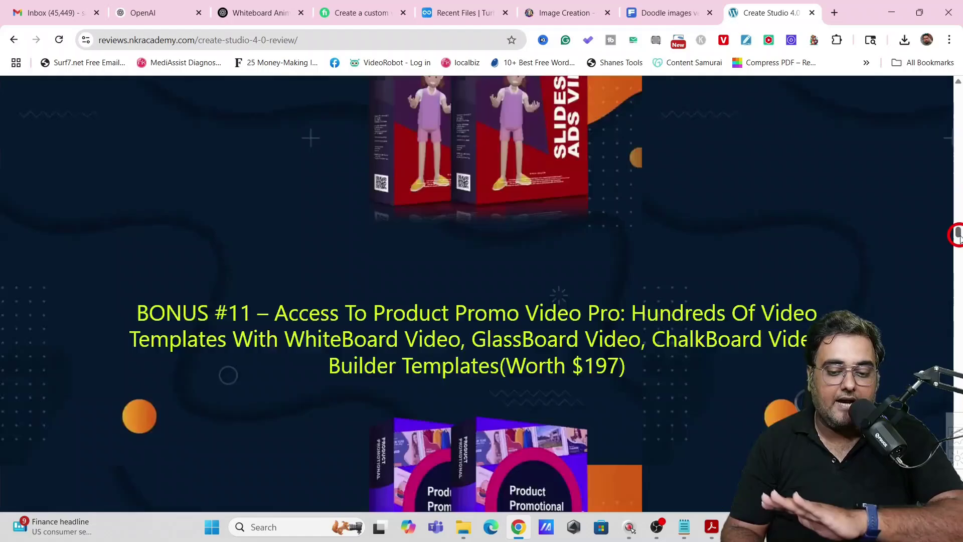
pyautogui.moveTo(957, 233); pyautogui.dragTo(955, 497)
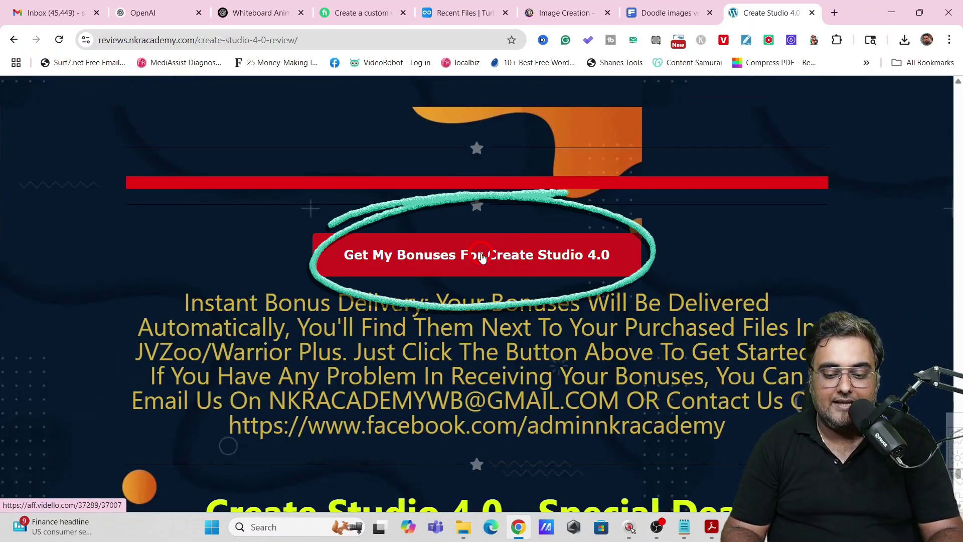
pyautogui.click(475, 257)
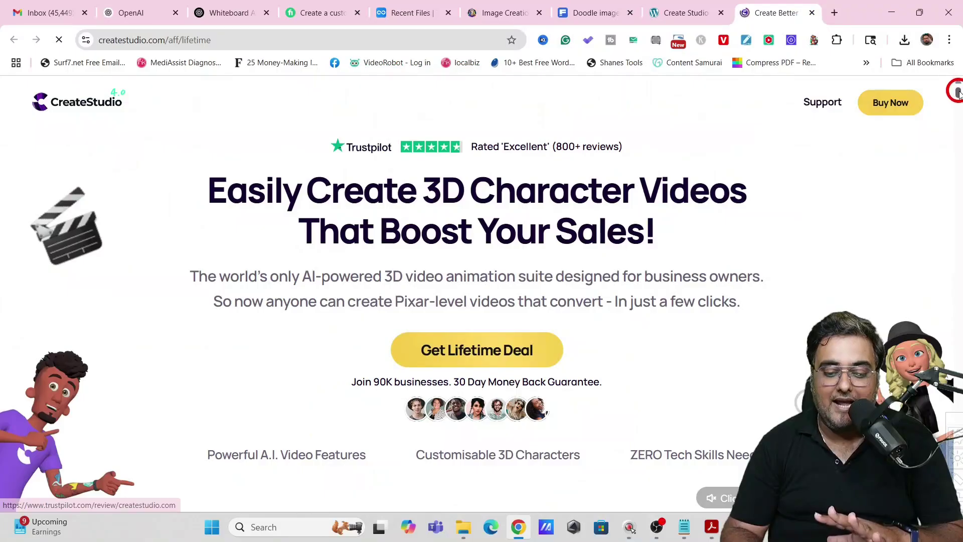
# Open the CreateStudio lifetime deal checkout and examine the offer price and order summary
pyautogui.scroll(-5, 477, 123)
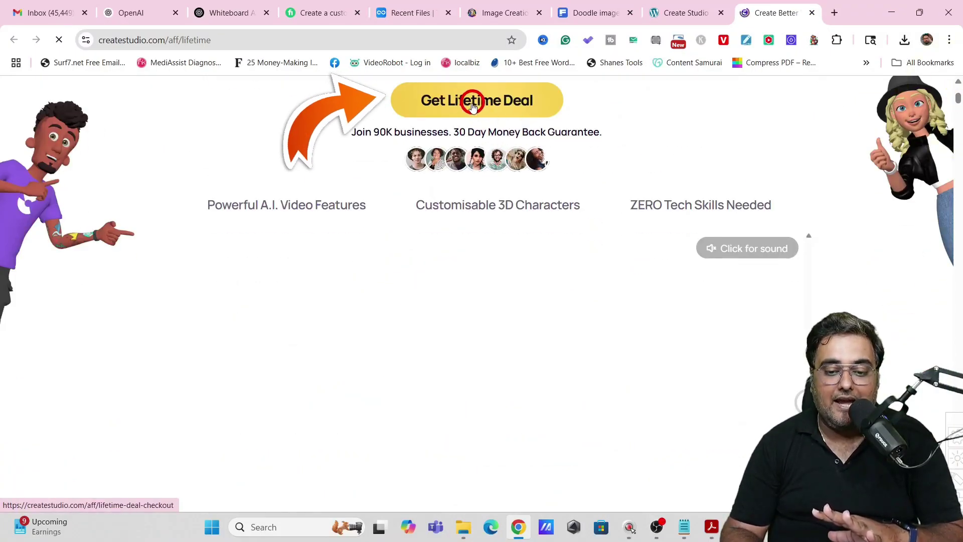
pyautogui.click(472, 109)
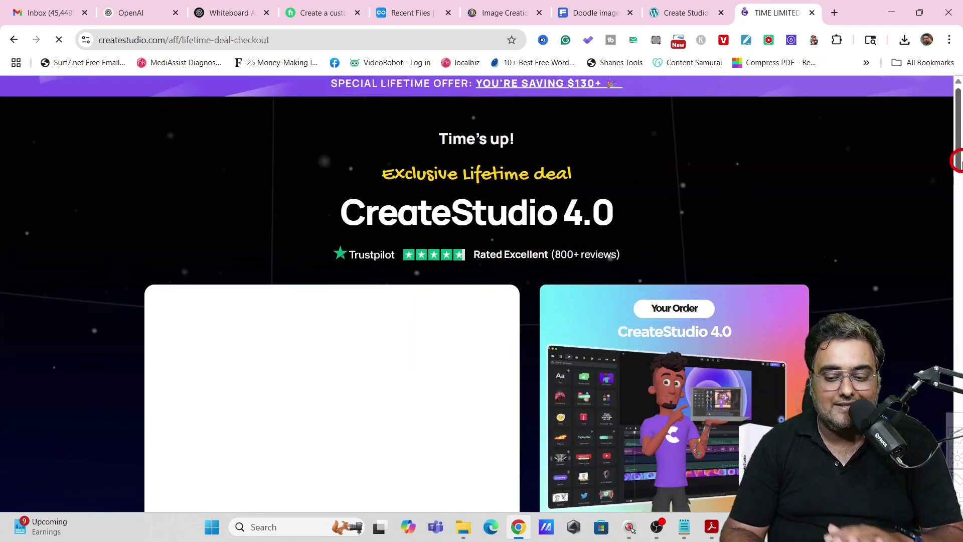
pyautogui.moveTo(958, 146); pyautogui.dragTo(958, 284)
pyautogui.click(687, 261)
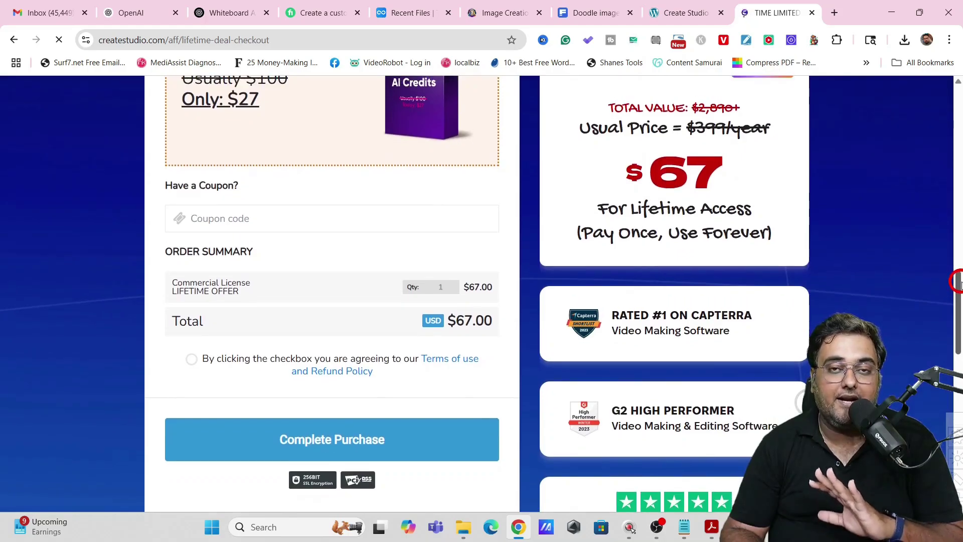